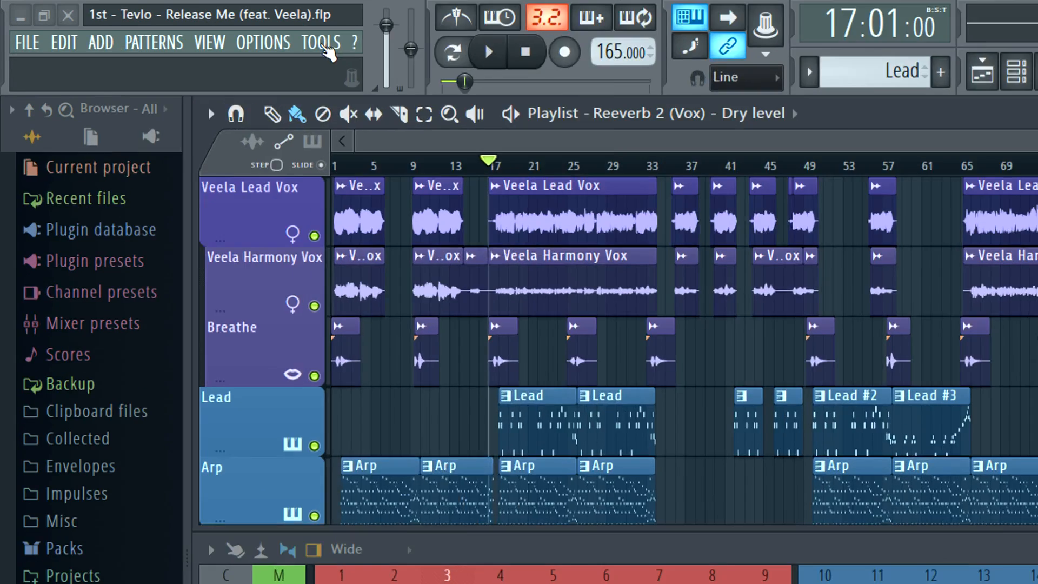
# - Switch realtime stretching for all audio clips in the project and accept the confirmation
pyautogui.click(184, 25)
pyautogui.moveTo(395, 116)
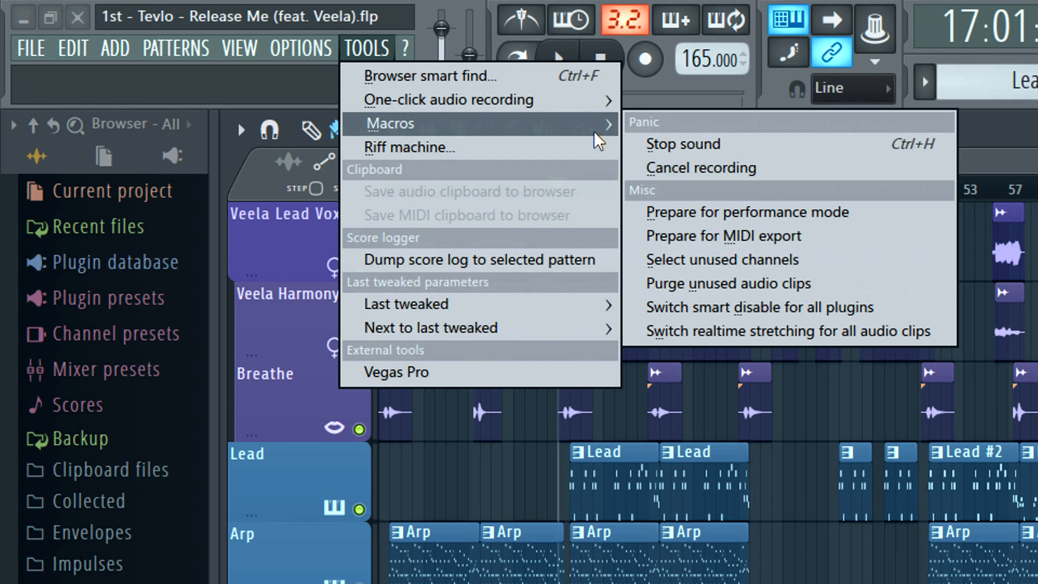
pyautogui.click(937, 331)
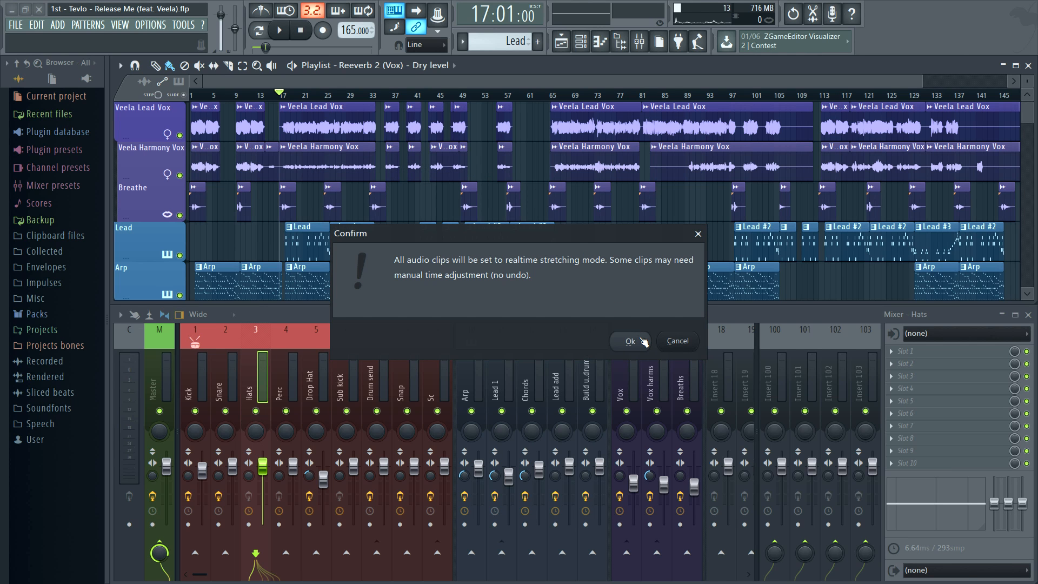
pyautogui.click(630, 341)
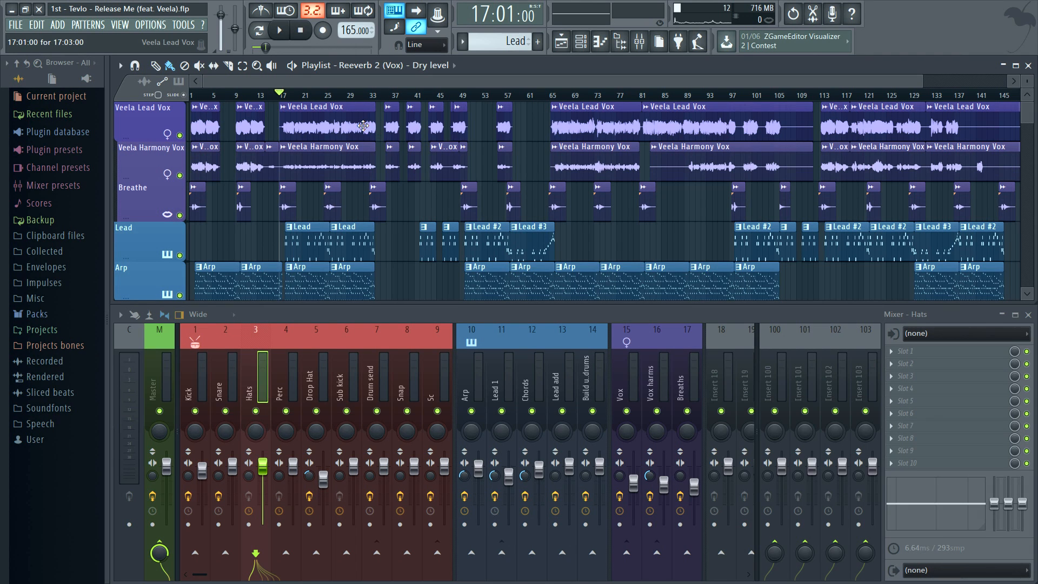
# - Play the song and raise the project tempo to 232 BPM during playback
pyautogui.press('space')
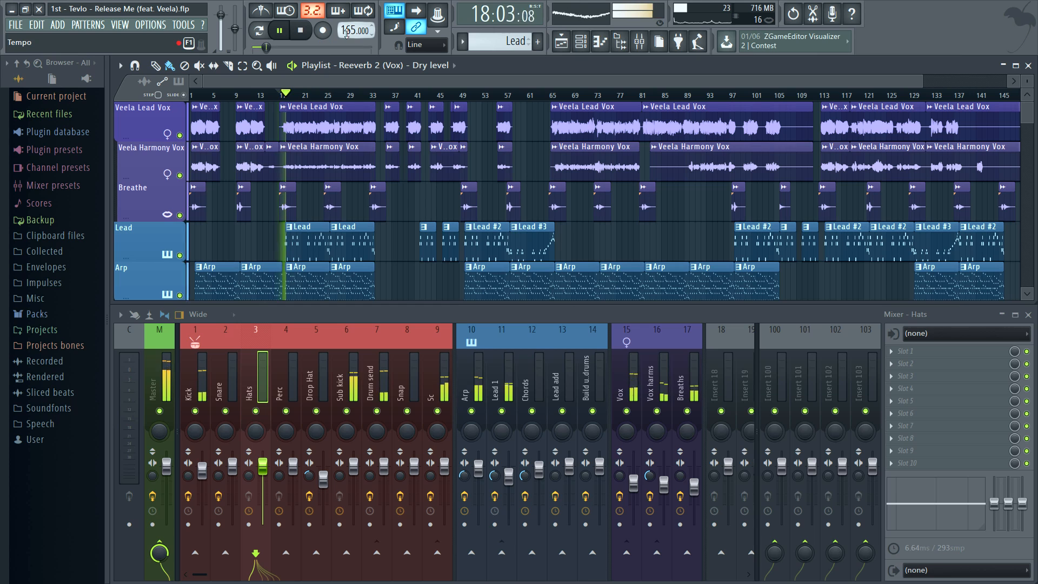
pyautogui.moveTo(349, 31); pyautogui.dragTo(349, 0)
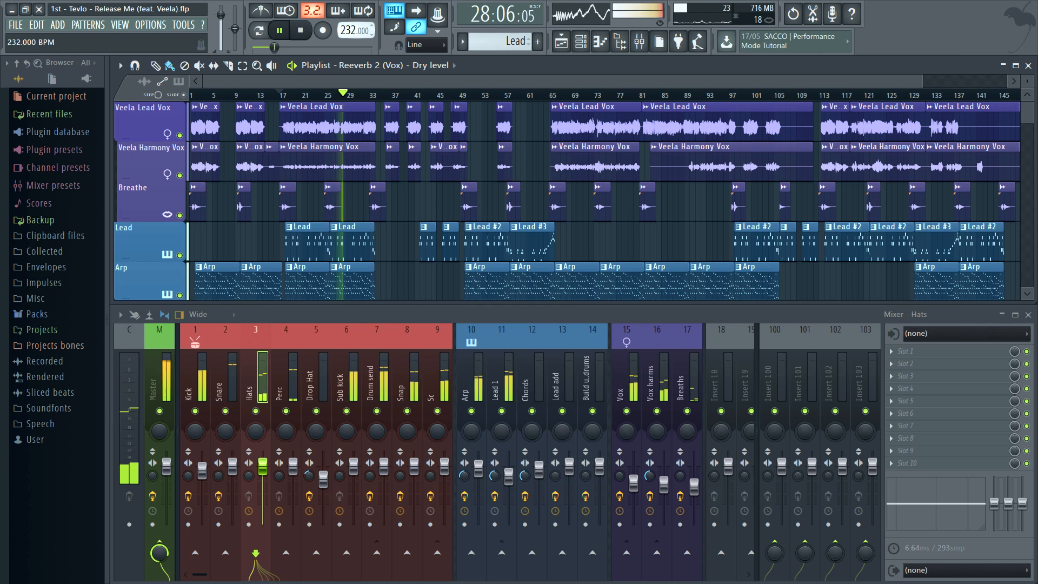
# - Enter a project tempo of 165 BPM and stop playback
pyautogui.rightClick(346, 28)
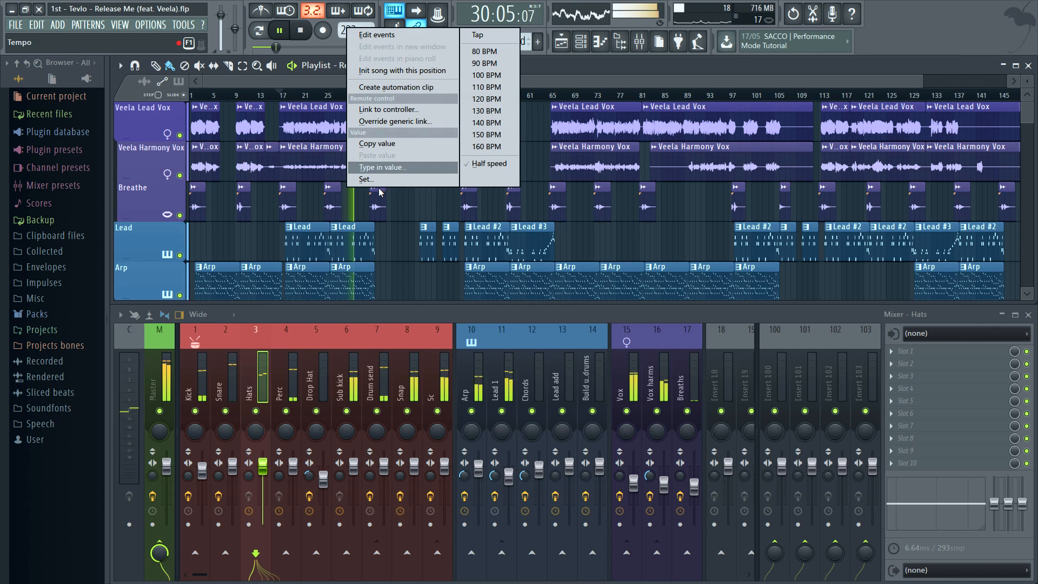
pyautogui.click(383, 167)
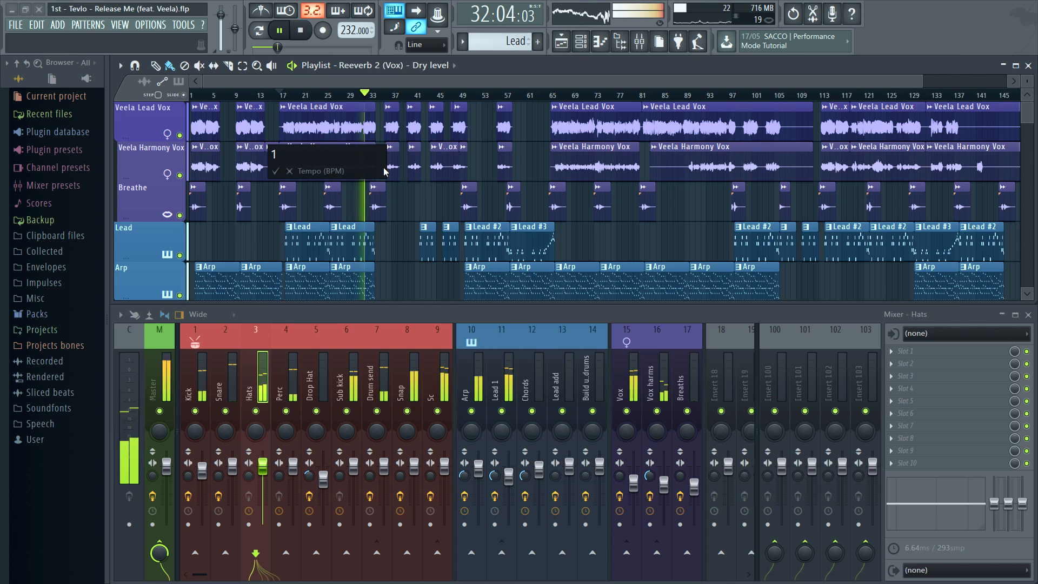
pyautogui.write('165')
pyautogui.press('Return')
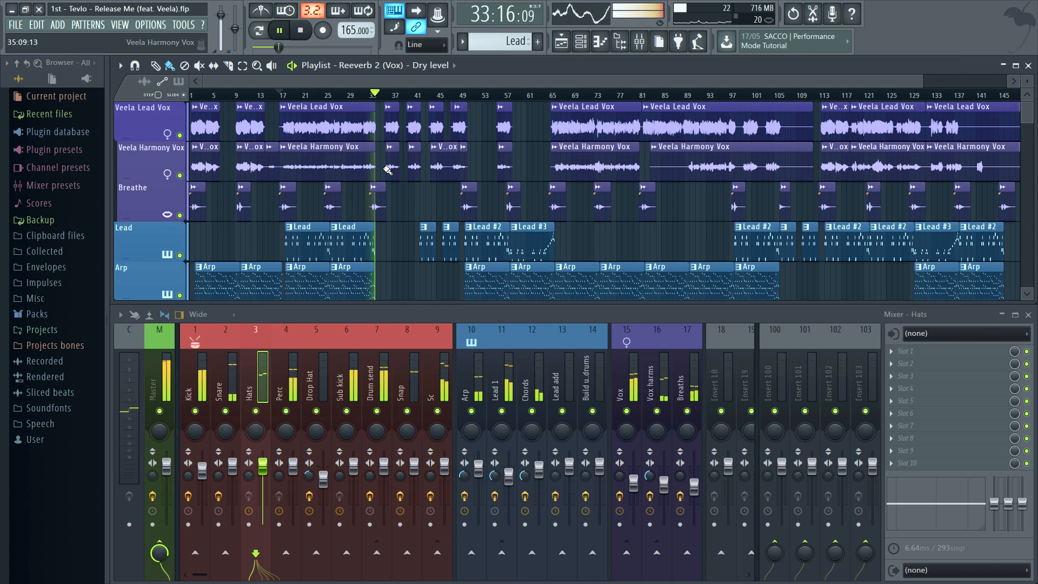
pyautogui.press('space')
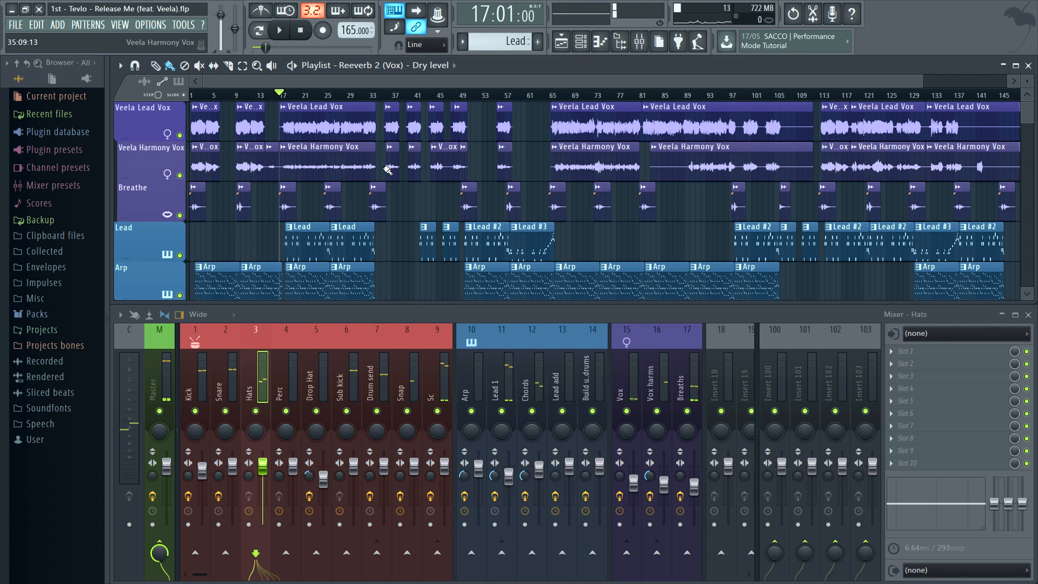
# - Open the channel settings of the Veela Lead Vox clip and show its time-stretching mode choices
pyautogui.click(335, 104)
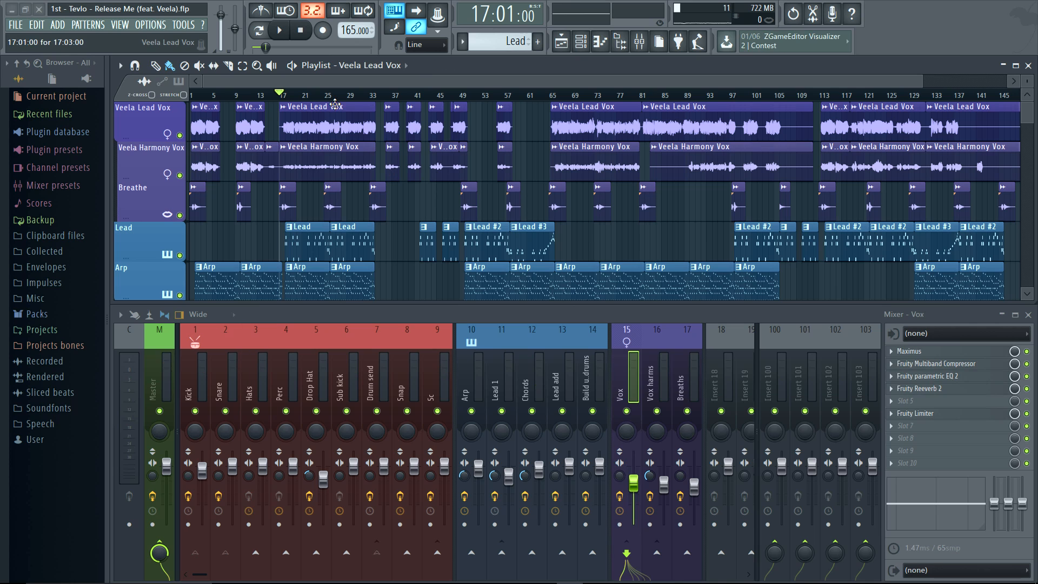
pyautogui.doubleClick(335, 104)
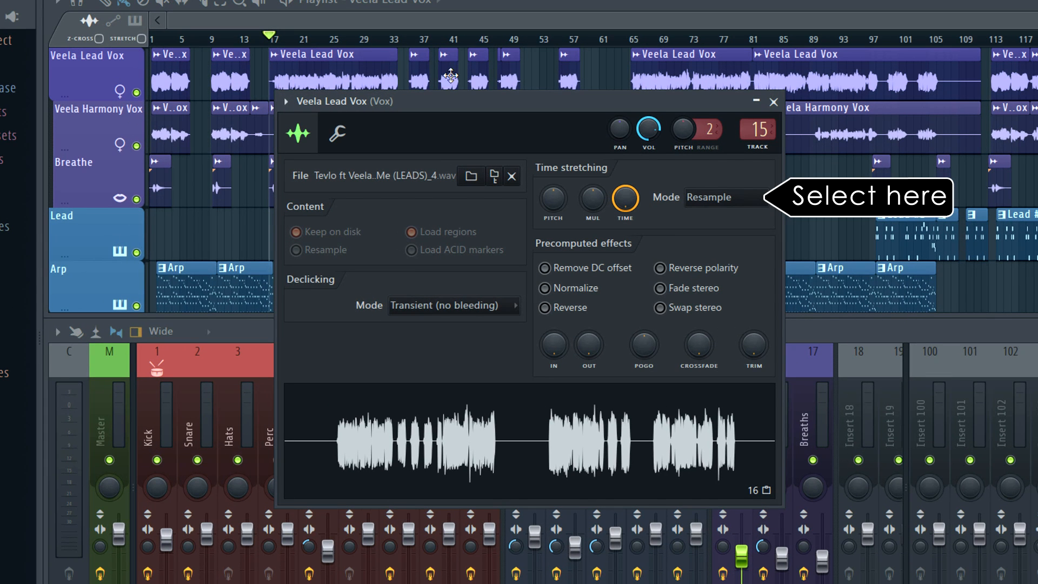
pyautogui.click(724, 201)
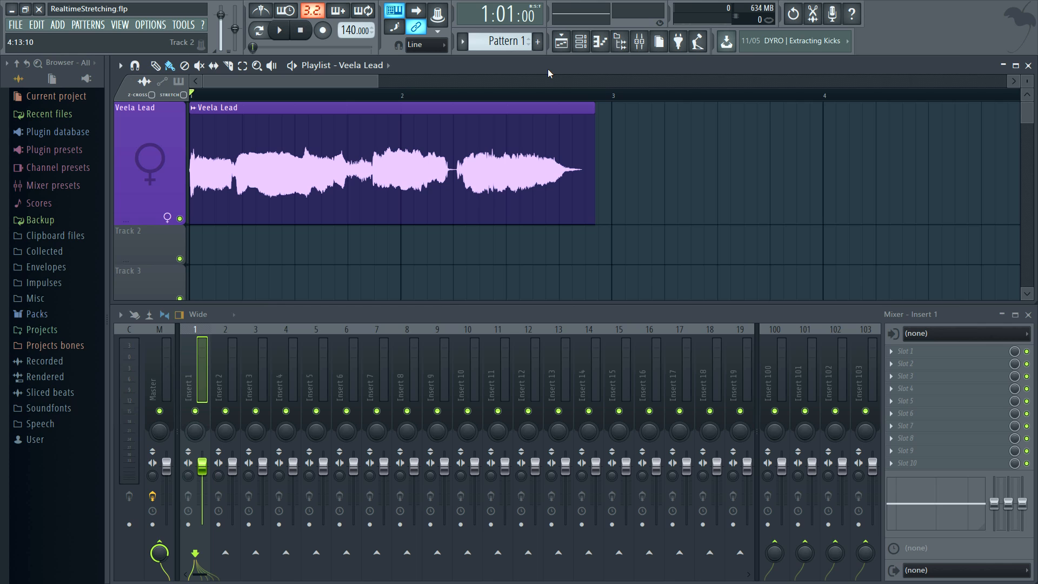
# - Play back the Veela Lead clip in RealtimeStretching.flp and view its channel settings
pyautogui.press('space')
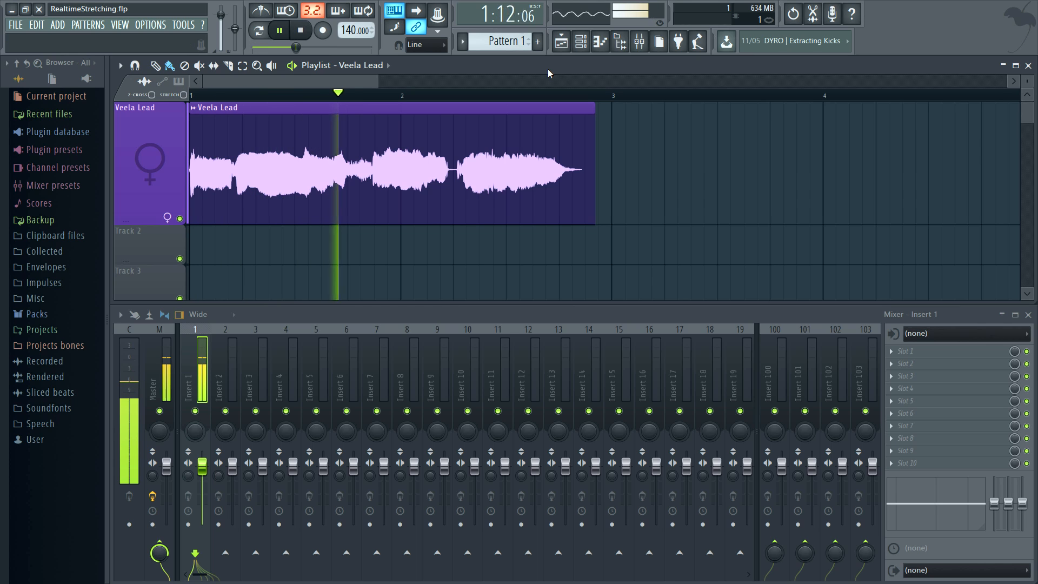
pyautogui.press('space')
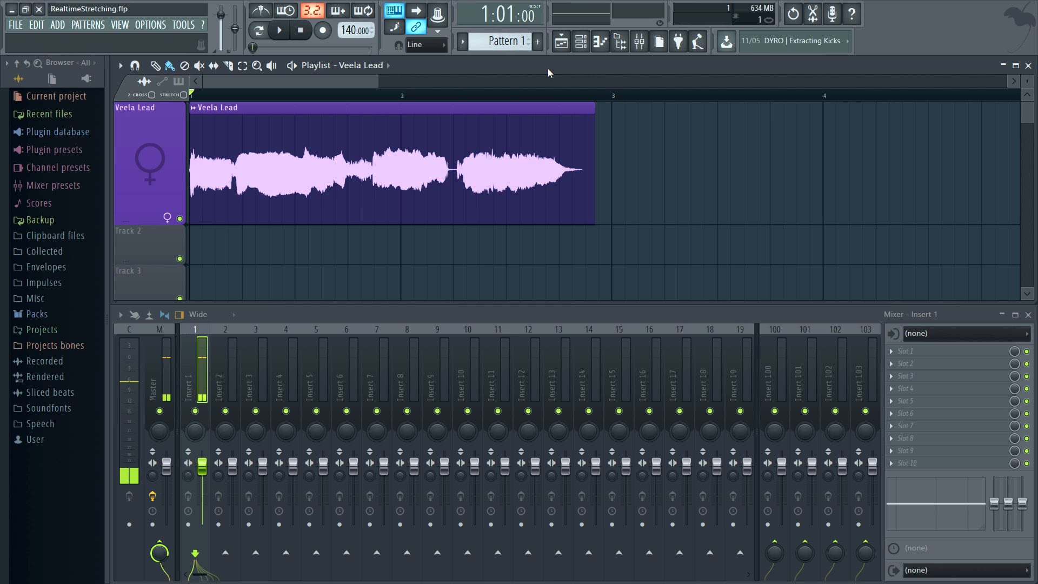
pyautogui.doubleClick(549, 107)
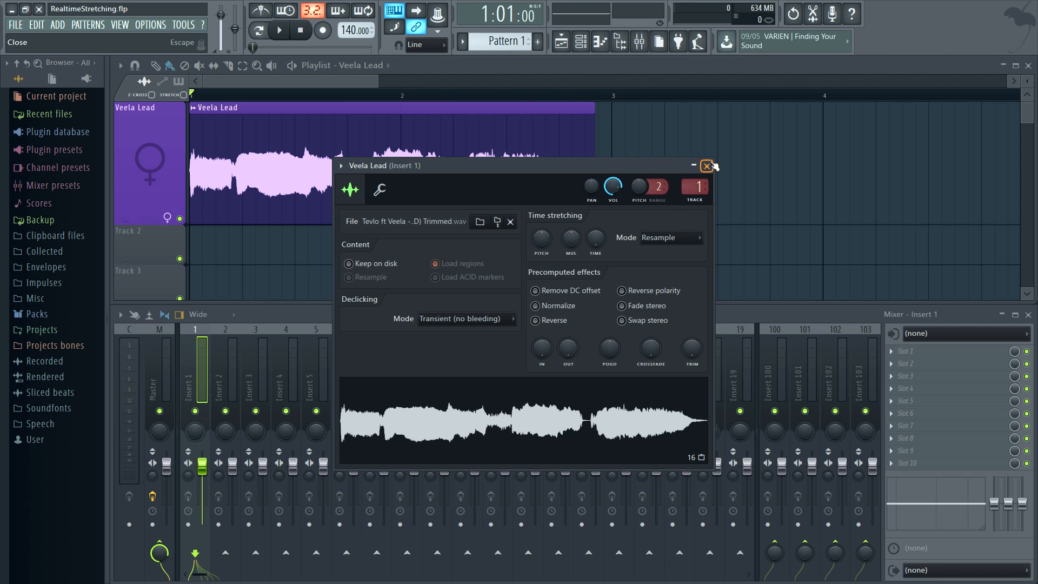
pyautogui.click(706, 165)
# - Enable Stretch in the playlist, stretch the Veela Lead clip to a length of about 2:13:18, and play it back
pyautogui.click(185, 96)
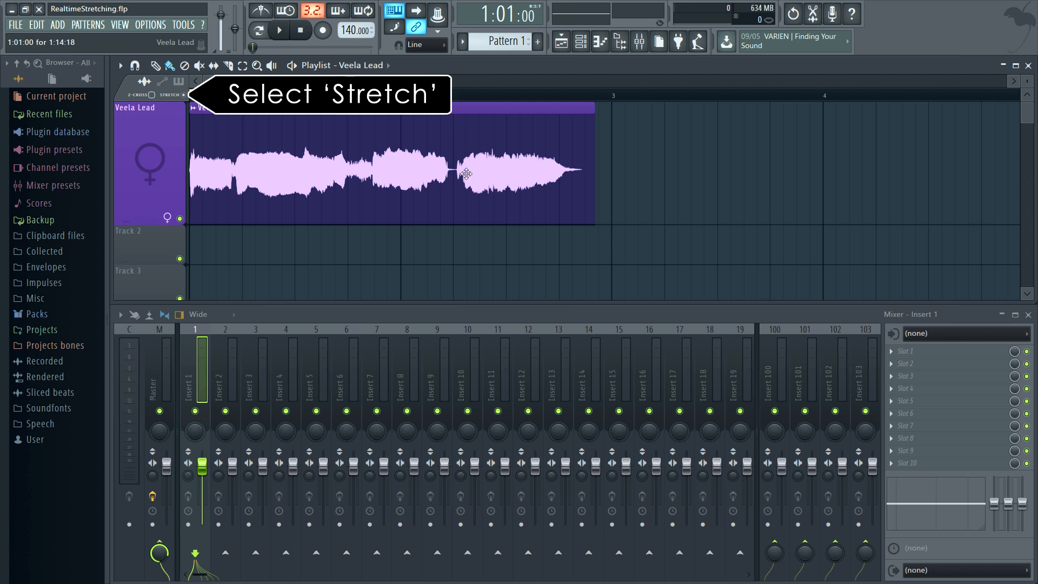
pyautogui.moveTo(595, 192); pyautogui.dragTo(793, 192)
pyautogui.press('space')
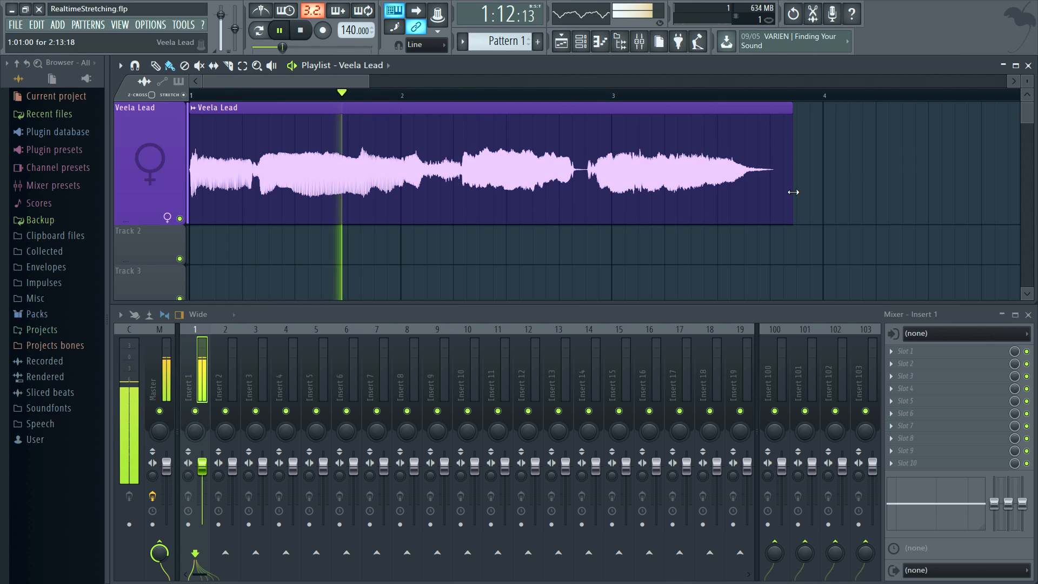
pyautogui.press('space')
# - Compress the Veela Lead clip to a length of about 1:03:18 and play it back
pyautogui.moveTo(793, 191); pyautogui.dragTo(451, 191)
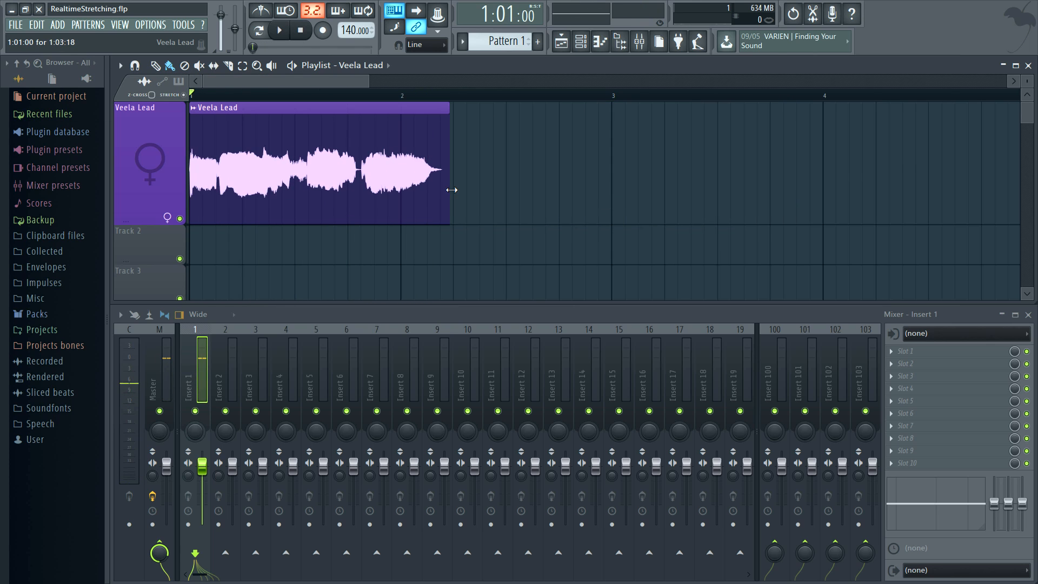
pyautogui.press('space')
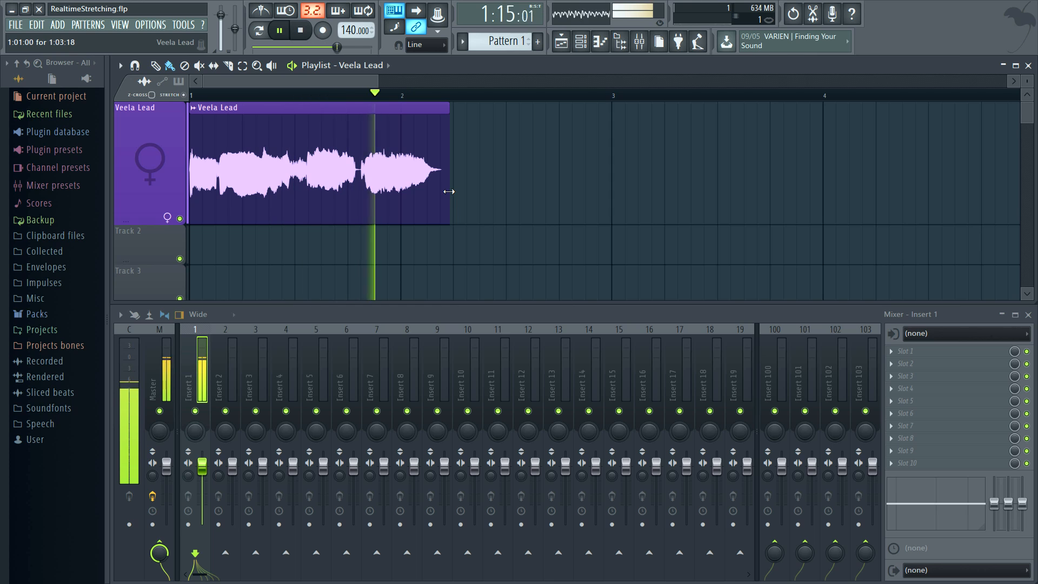
pyautogui.press('space')
# - Reset the Veela Lead clip's stretch time to (none) and set its time-stretching mode to Stretch
pyautogui.doubleClick(424, 192)
pyautogui.rightClick(595, 239)
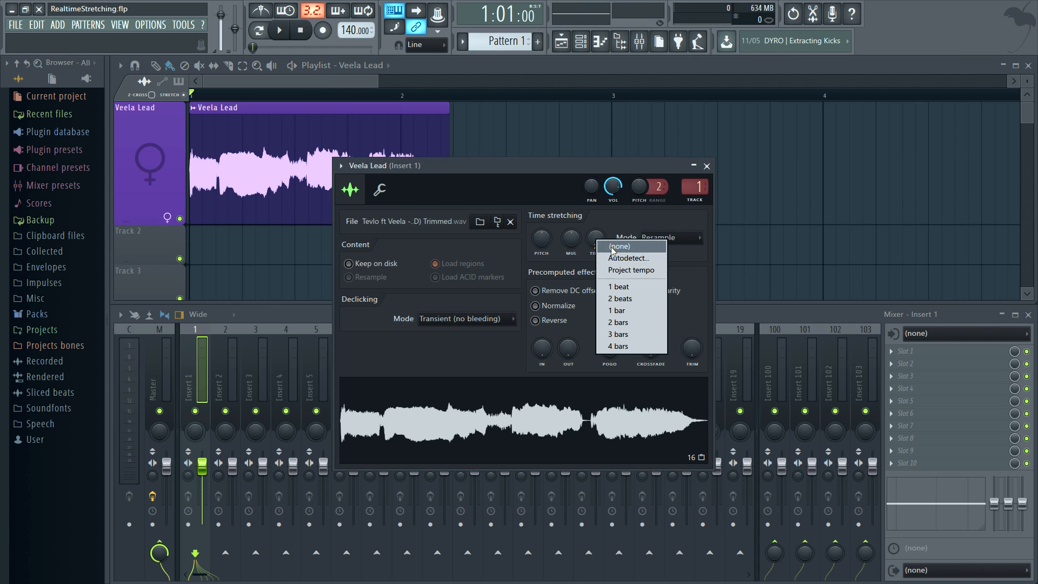
pyautogui.click(607, 246)
pyautogui.click(685, 239)
pyautogui.click(670, 274)
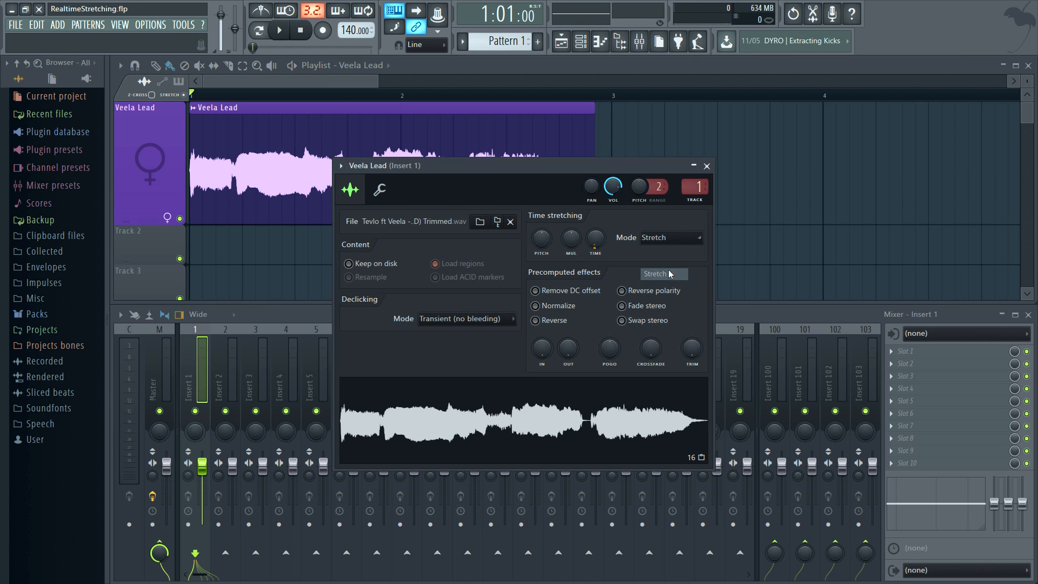
pyautogui.click(706, 166)
# - Stretch the Veela Lead clip to a length of about 2:15:18 and play it back
pyautogui.moveTo(595, 155); pyautogui.dragTo(818, 176)
pyautogui.press('space')
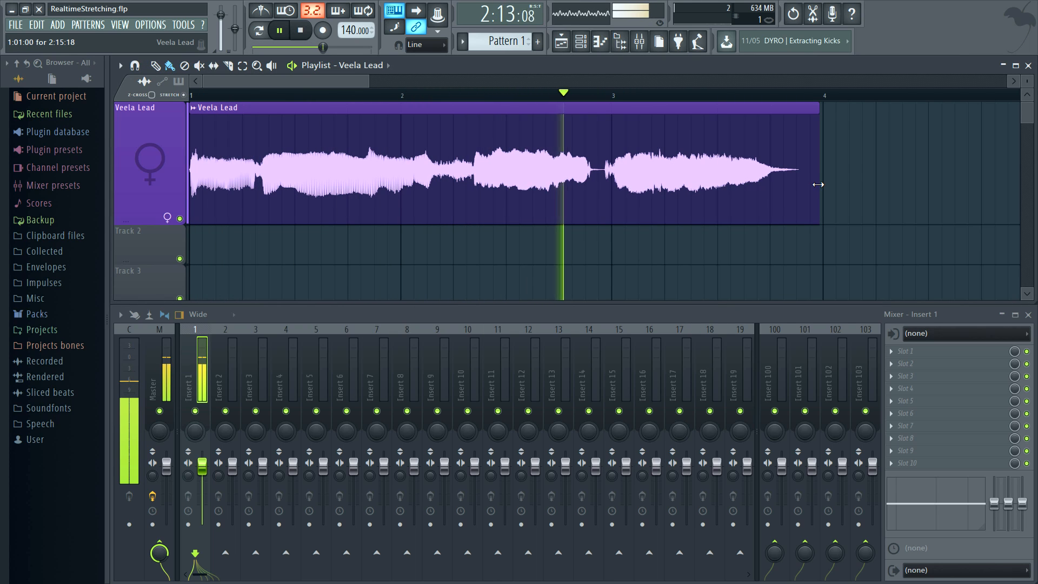
pyautogui.press('space')
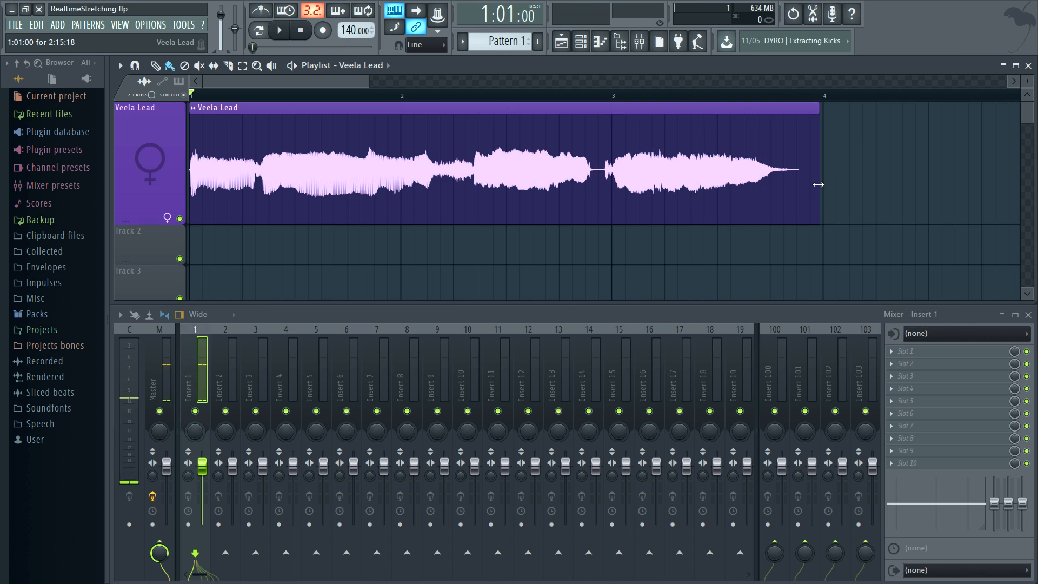
# - Shorten the stretched Veela Lead clip to about one and a quarter bars and play it back
pyautogui.moveTo(817, 184); pyautogui.dragTo(452, 164)
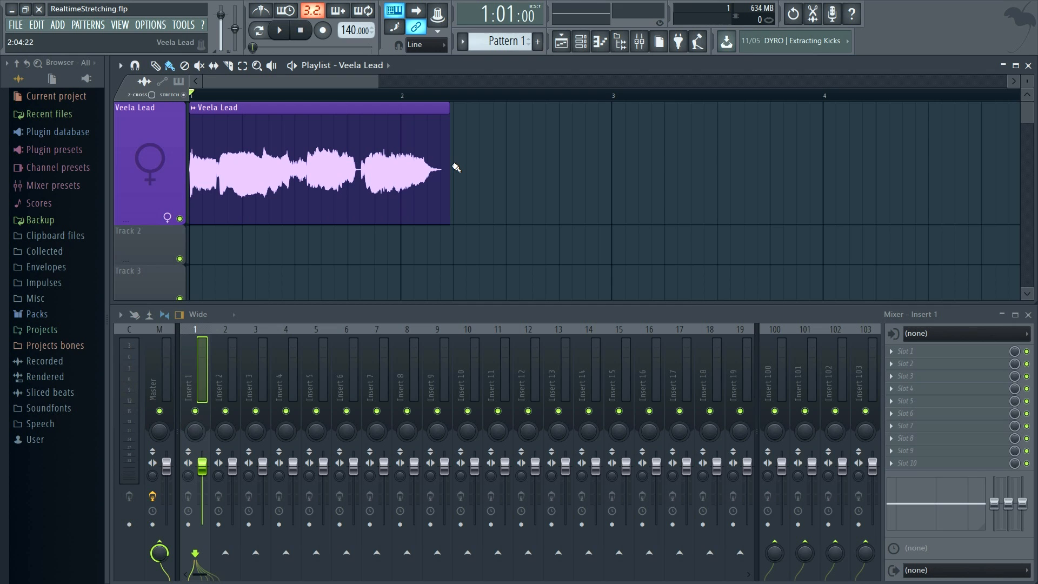
pyautogui.press('space')
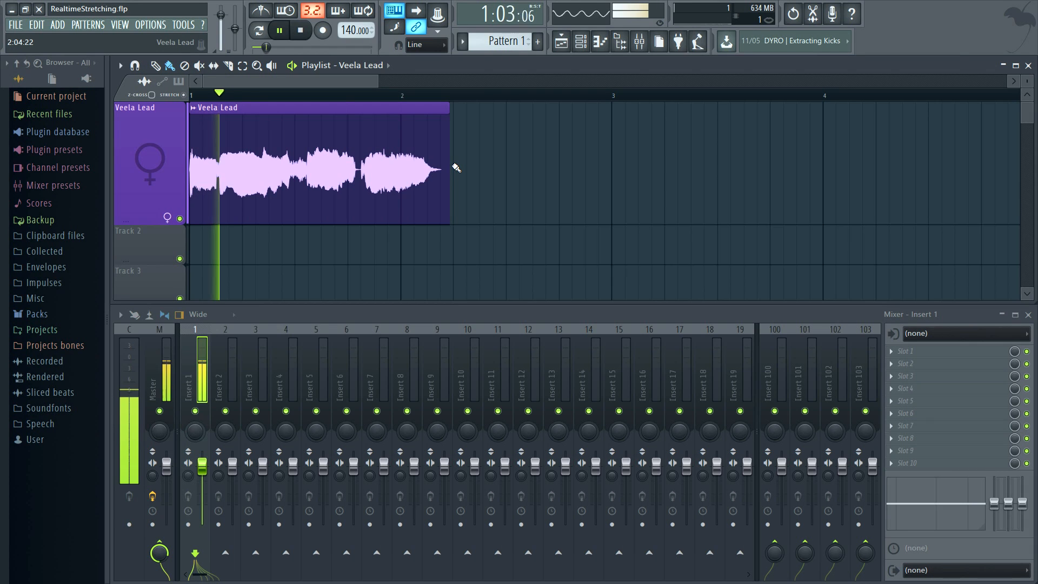
pyautogui.press('space')
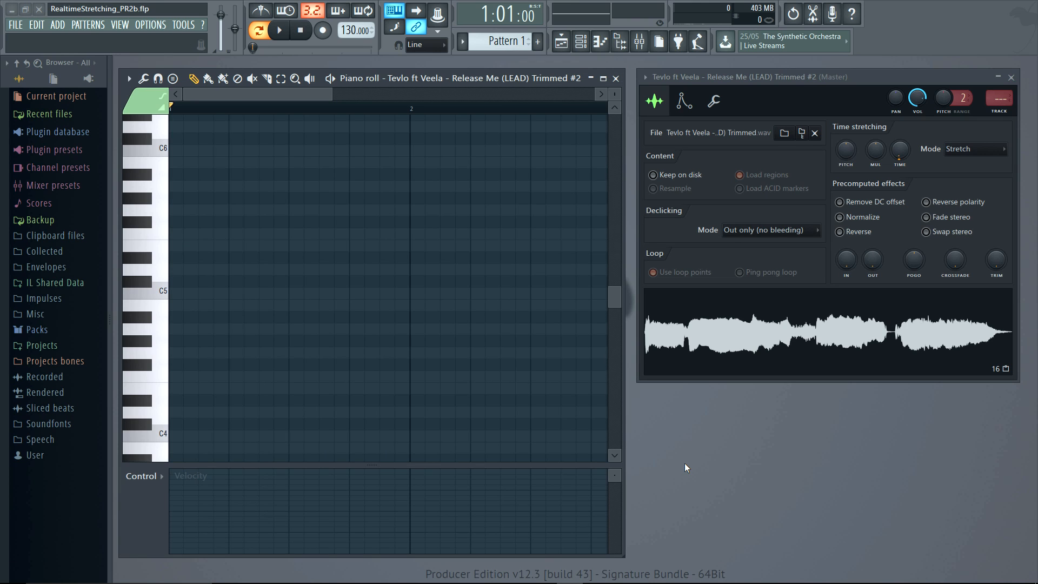
# - Draw a C5 note at the start of the piano roll, lengthen it to about 1:12:00, and play it back
pyautogui.moveTo(742, 343); pyautogui.dragTo(184, 282)
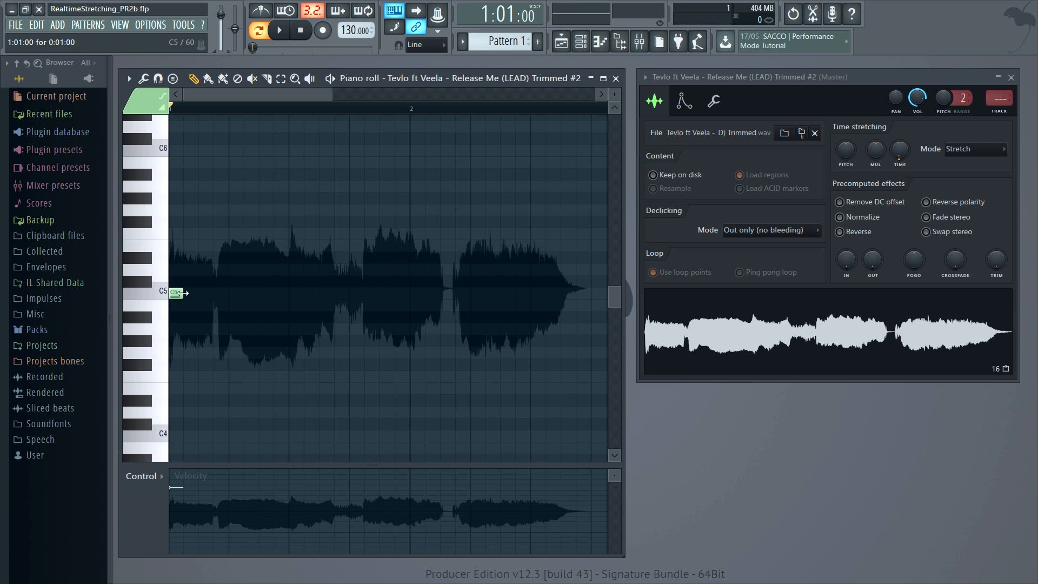
pyautogui.moveTo(180, 293)
pyautogui.mouseDown()
pyautogui.moveTo(498, 295)
pyautogui.moveTo(588, 323)
pyautogui.mouseUp()
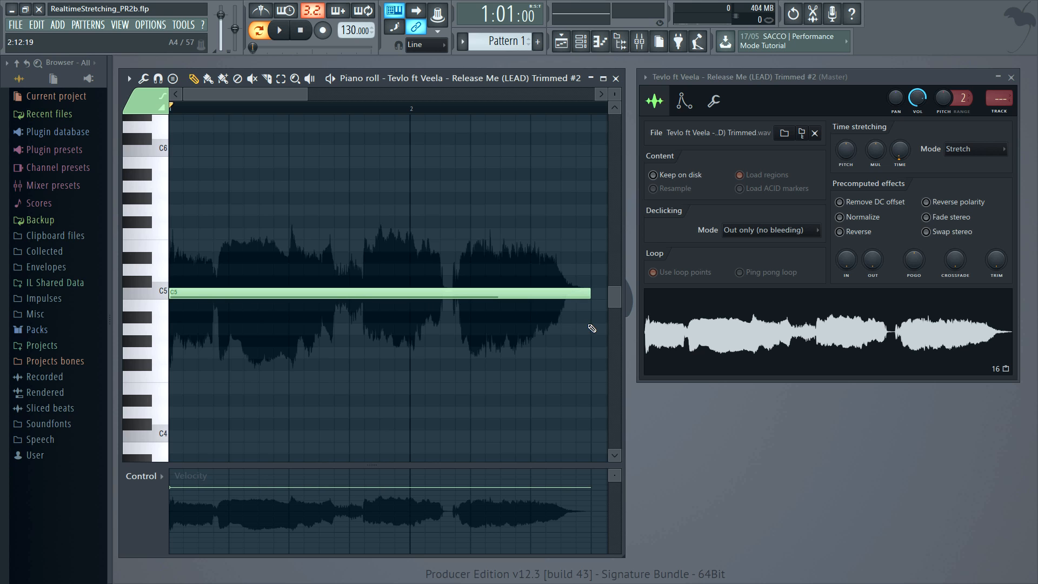
pyautogui.press('space')
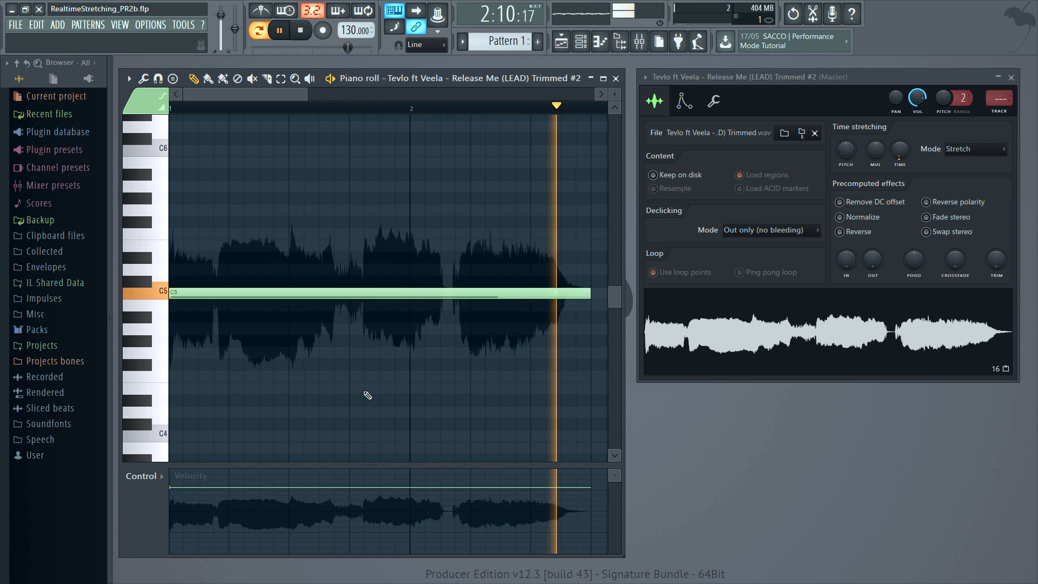
pyautogui.press('space')
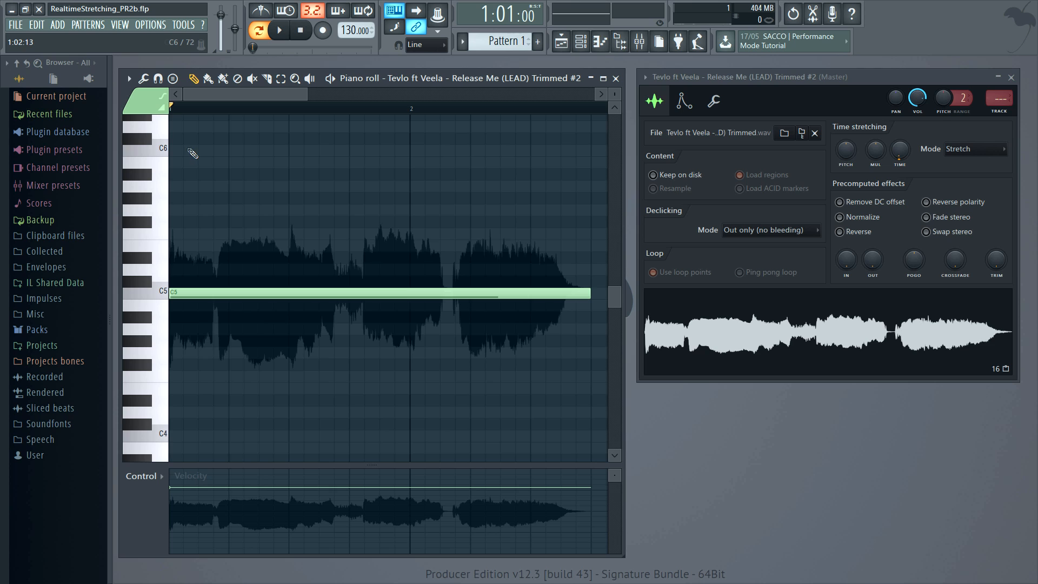
# - Add a slide note above the C5 note, place it on F#5 at 1:05:00, and play the pattern
pyautogui.click(167, 114)
pyautogui.click(190, 246)
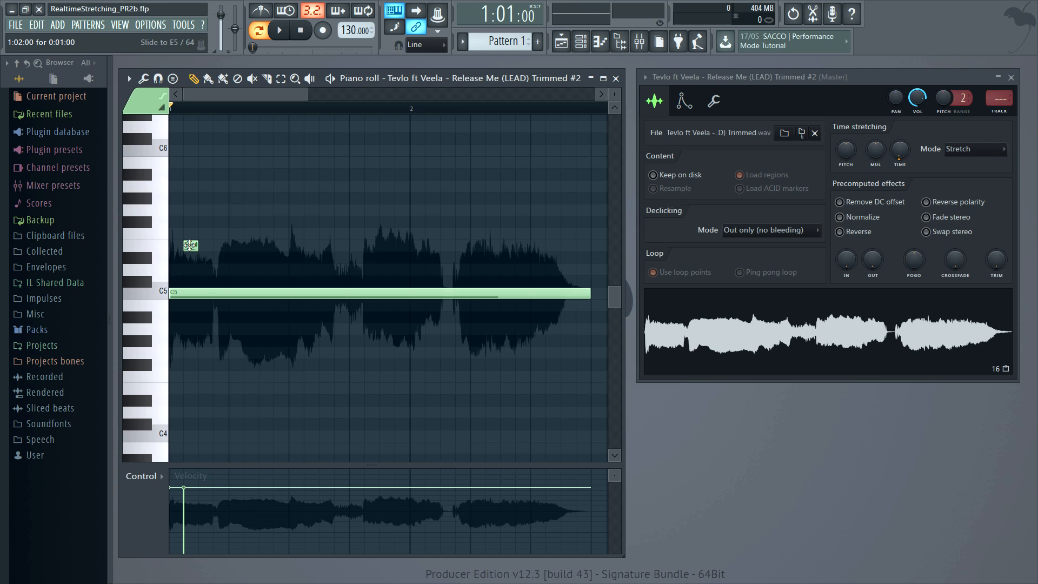
pyautogui.moveTo(190, 246); pyautogui.dragTo(236, 220)
pyautogui.press('space')
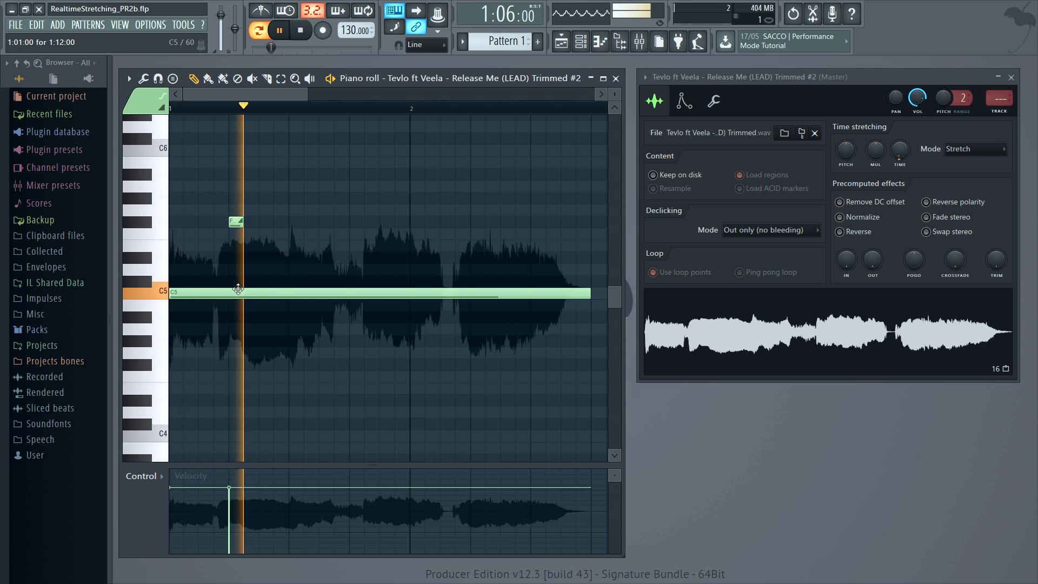
pyautogui.press('space')
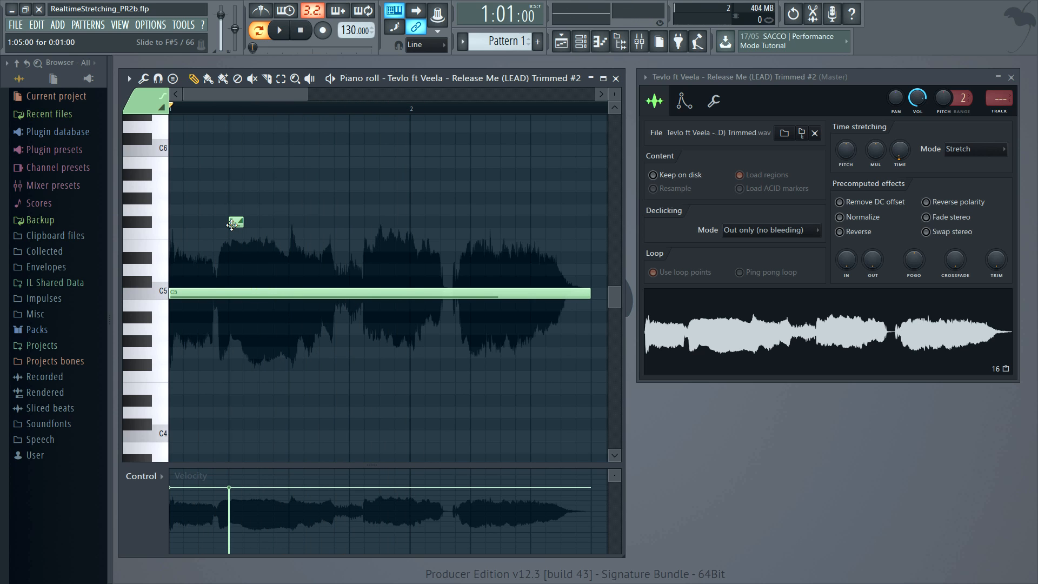
# - Move the slide note down to A4 at step 13 of the first bar and play the pattern
pyautogui.moveTo(232, 222); pyautogui.dragTo(356, 330)
pyautogui.press('space')
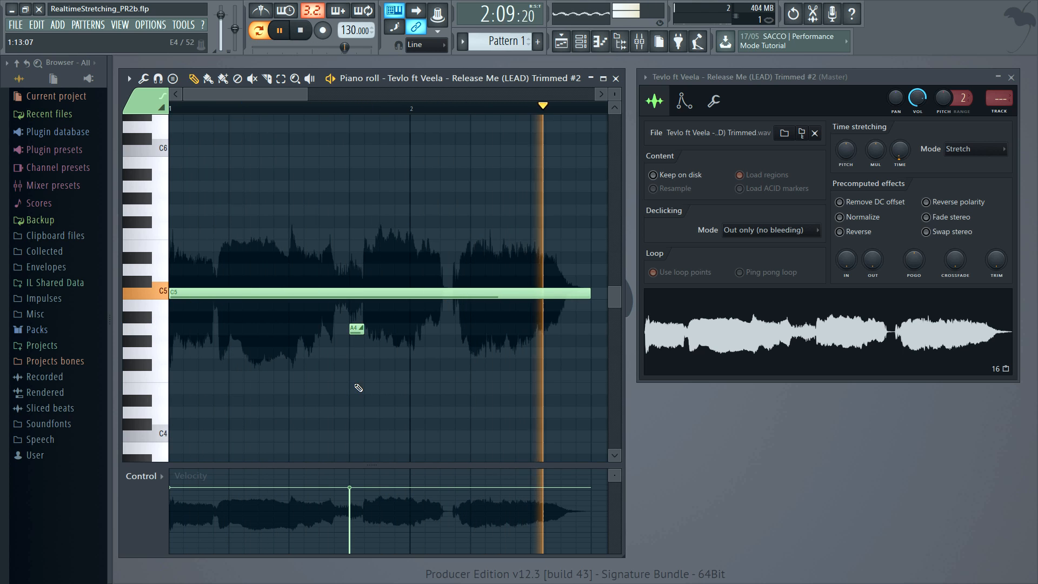
pyautogui.press('space')
# - Switch the note colour group to blue, add a G4 note as long as the C5 note at the pattern start, and play it
pyautogui.click(145, 102)
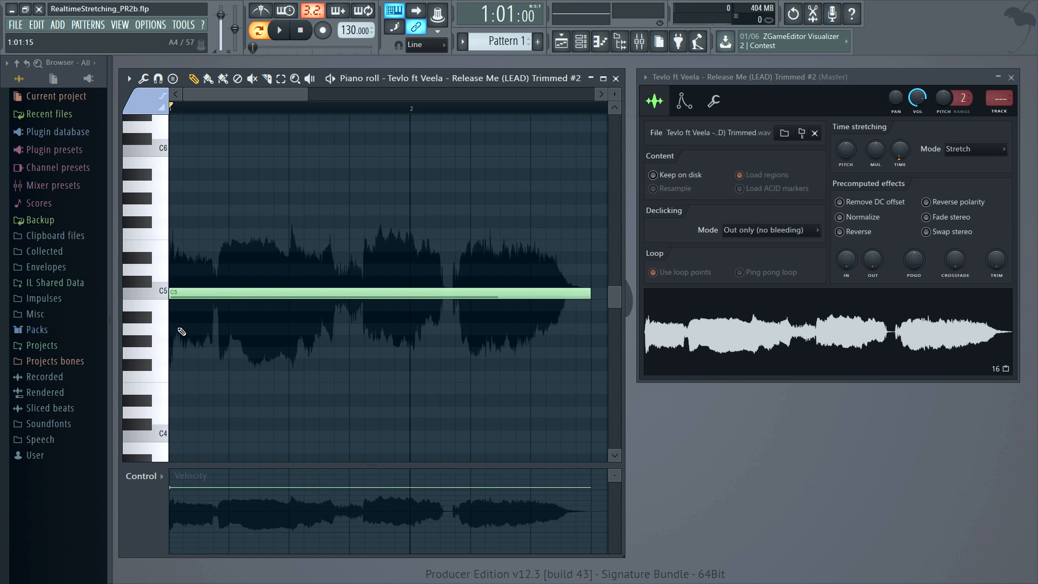
pyautogui.click(181, 352)
pyautogui.press('space')
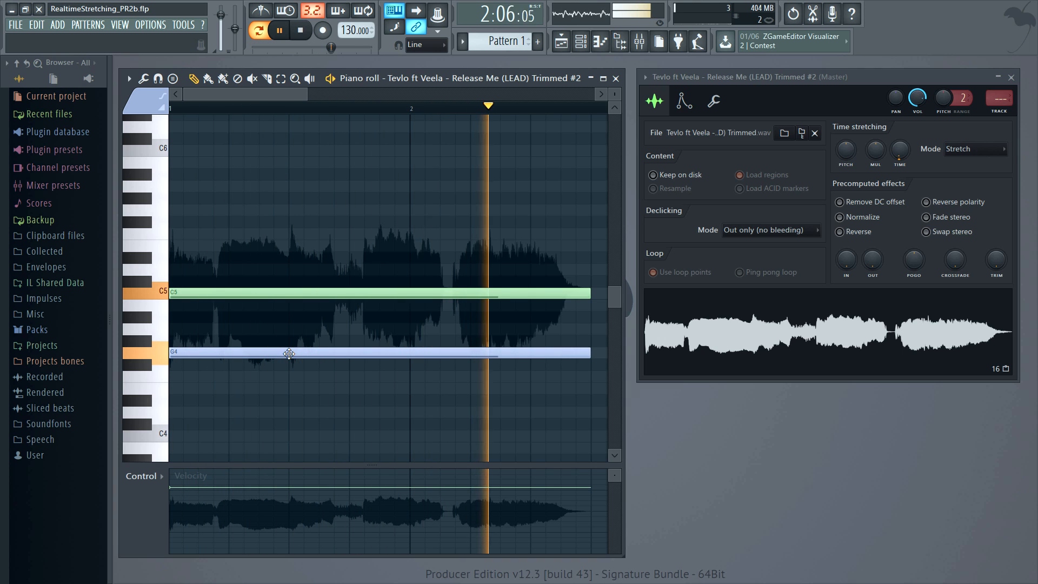
# - Add blue slide notes on F4 and G4 for the lower voice and play the pattern
pyautogui.press('space')
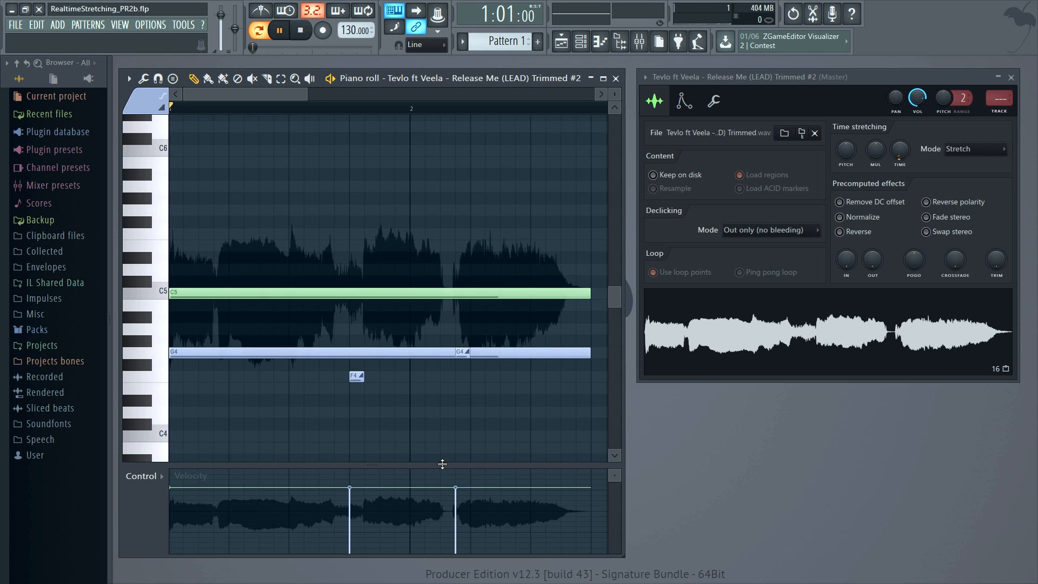
pyautogui.press('space')
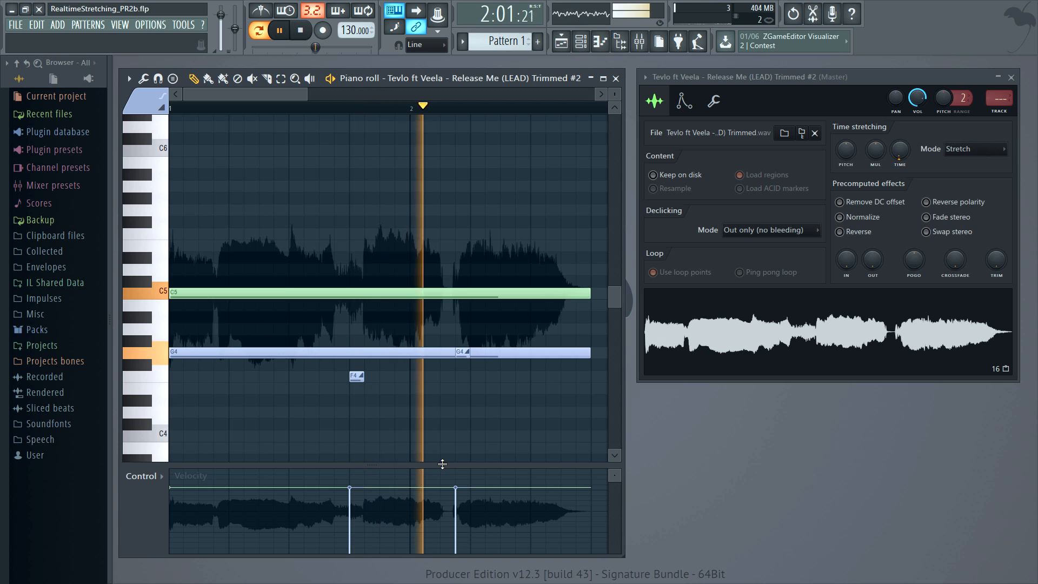
pyautogui.press('space')
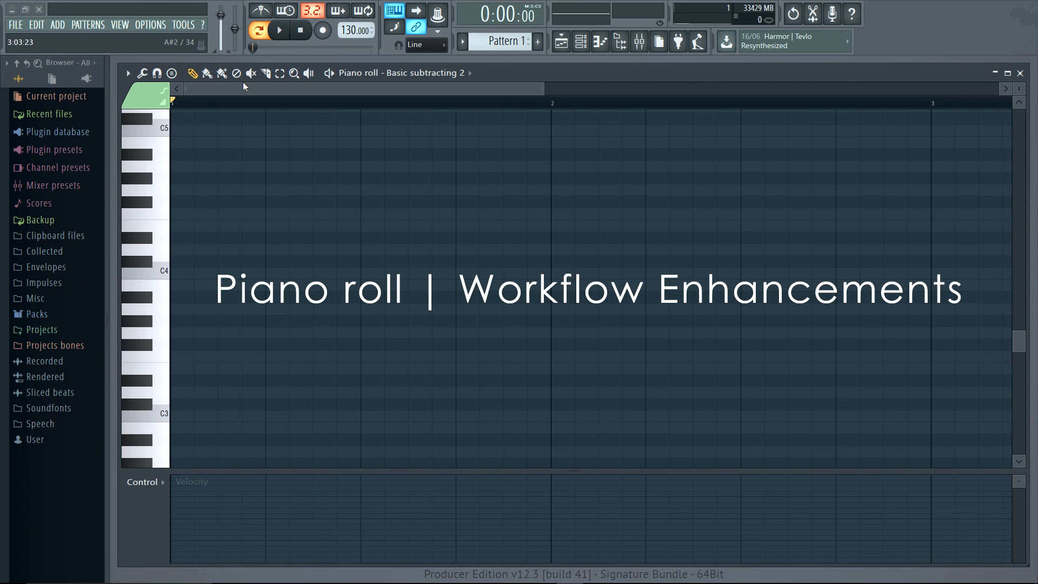
# - Set the piano roll's scale highlighting to Major with F as the root note
pyautogui.click(128, 73)
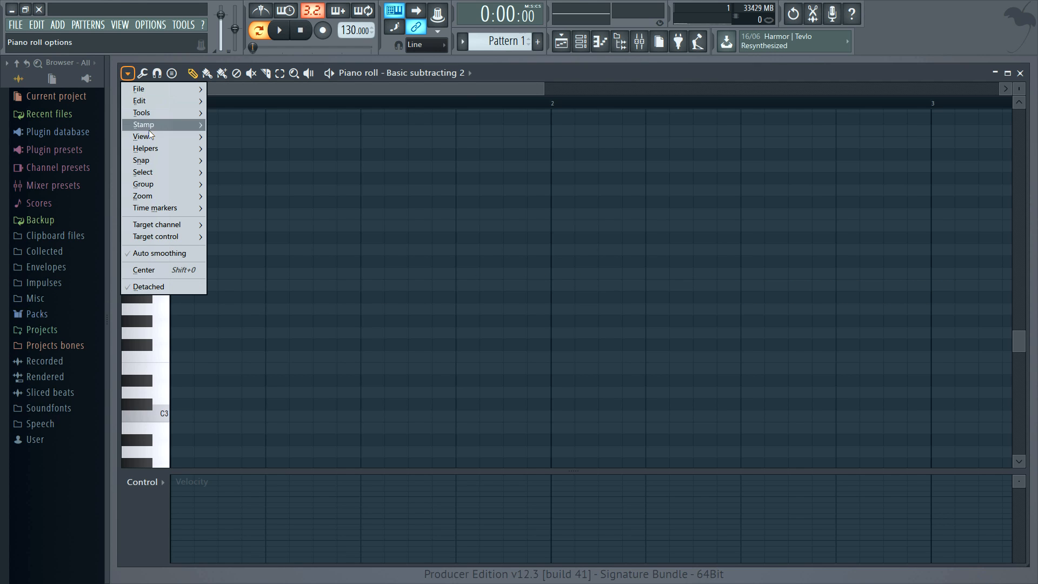
pyautogui.moveTo(159, 145)
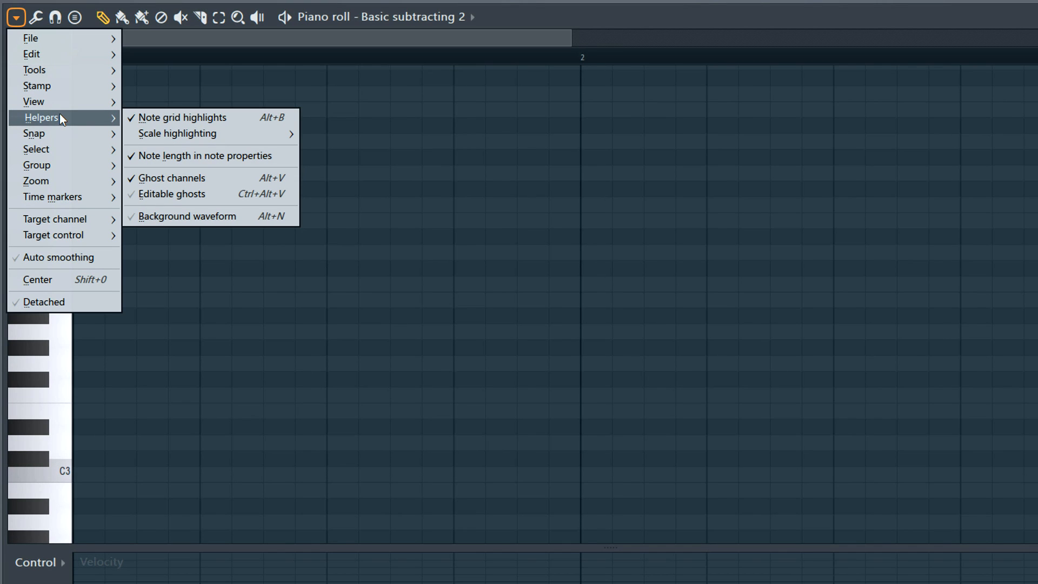
pyautogui.moveTo(215, 139)
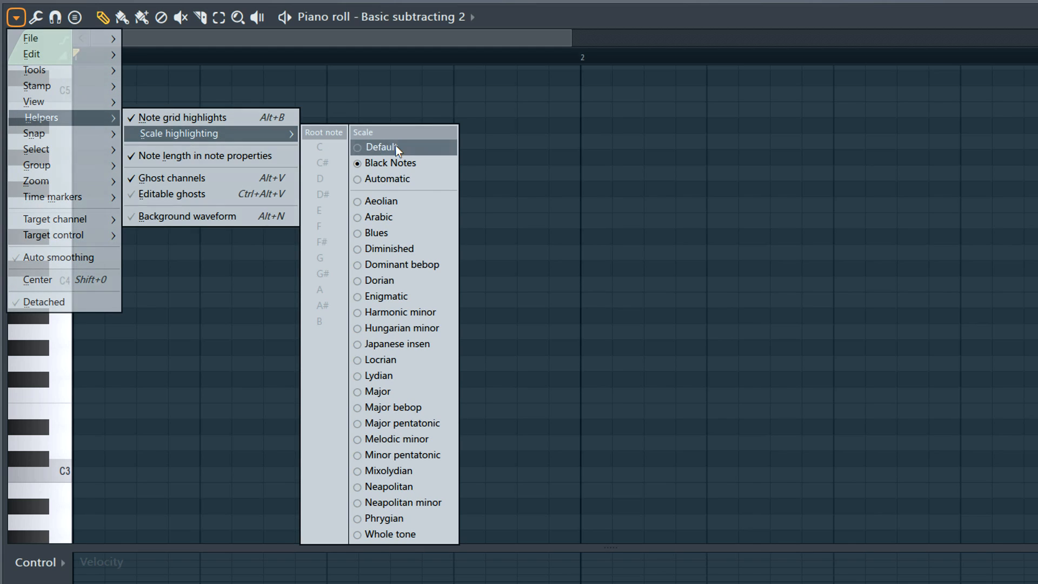
pyautogui.click(410, 393)
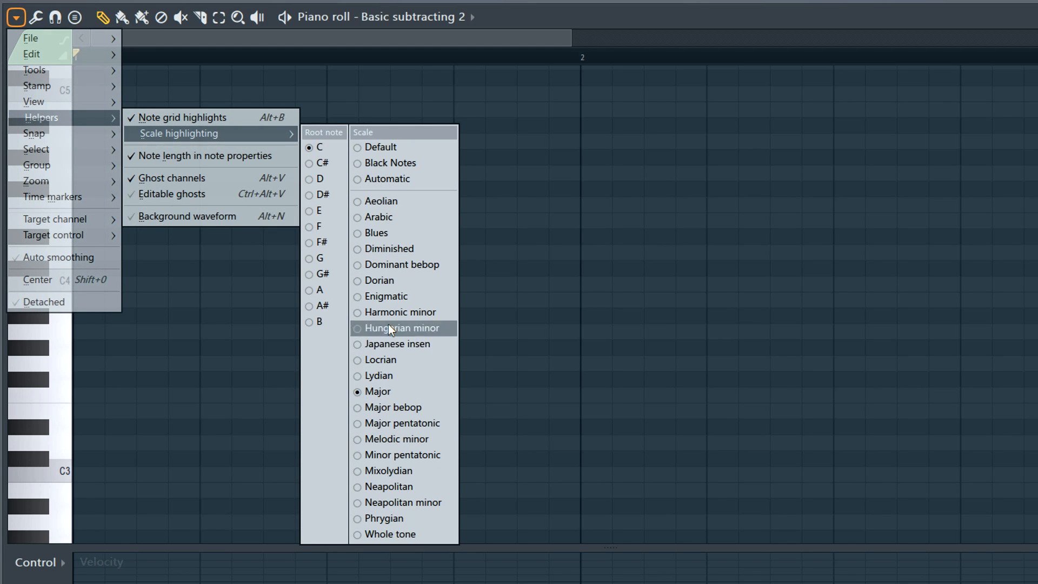
pyautogui.click(310, 227)
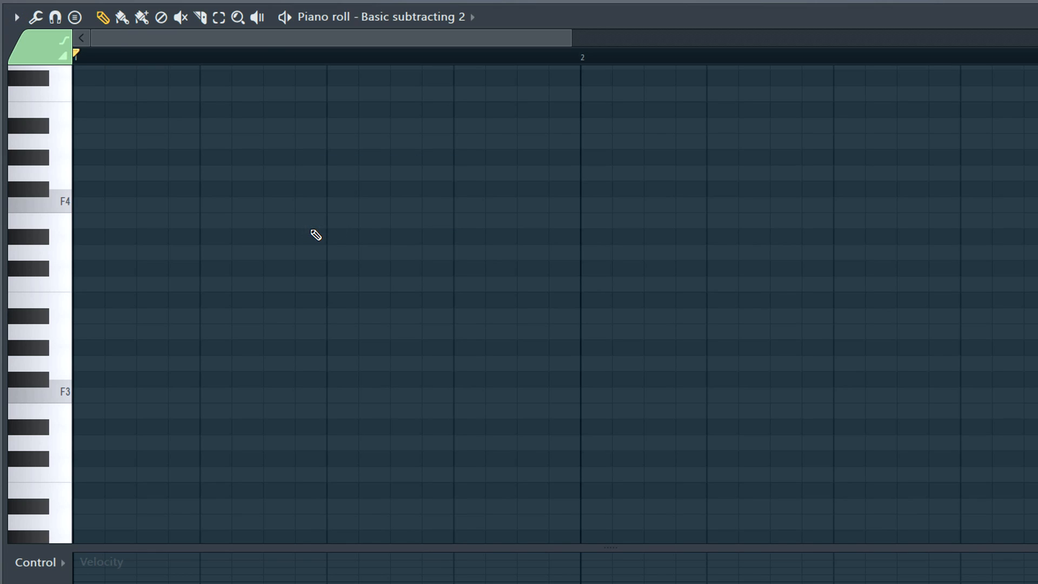
# - Draw the rising notes F3, G3, A3, A#3, C4, D4, E4 and F4 across the first bar and play them
pyautogui.click(81, 395)
pyautogui.click(139, 363)
pyautogui.click(213, 332)
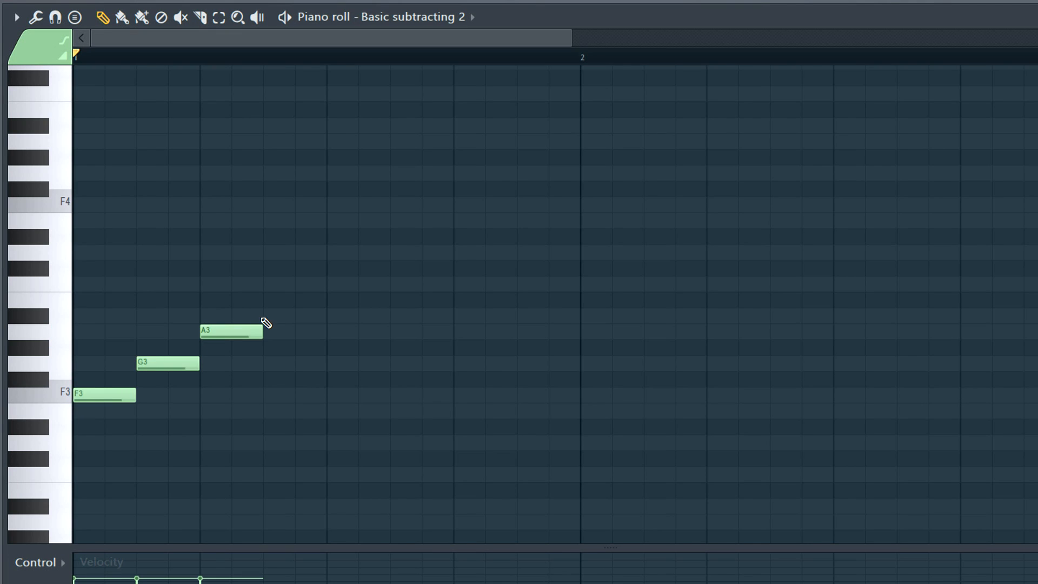
pyautogui.click(303, 315)
pyautogui.click(337, 284)
pyautogui.click(405, 252)
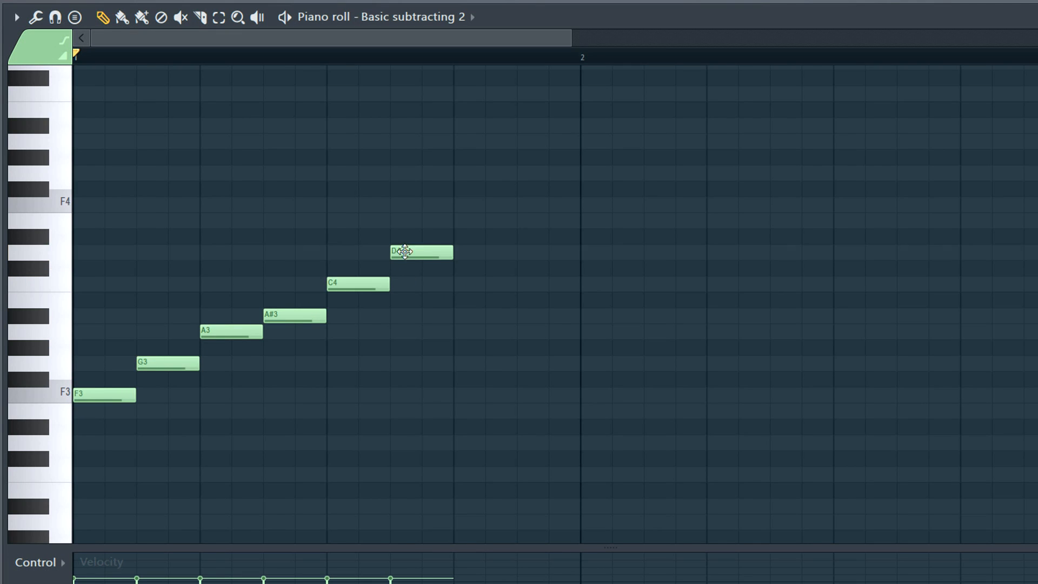
pyautogui.click(466, 222)
pyautogui.click(521, 206)
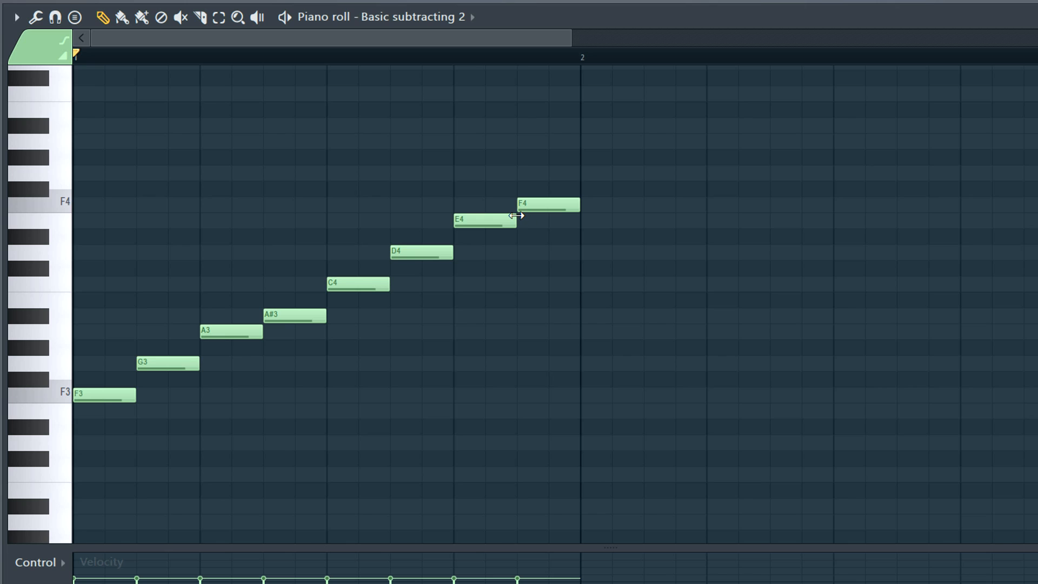
pyautogui.press('space')
pyautogui.press('space')
# - Change the scale highlighting to Blues, keeping F as the root note
pyautogui.click(16, 16)
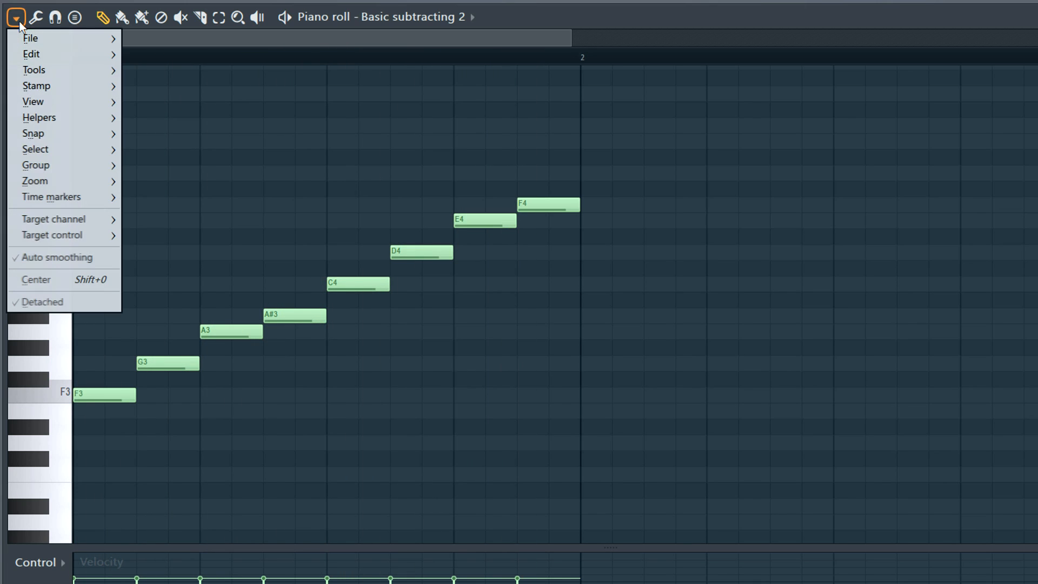
pyautogui.moveTo(61, 121)
pyautogui.moveTo(228, 135)
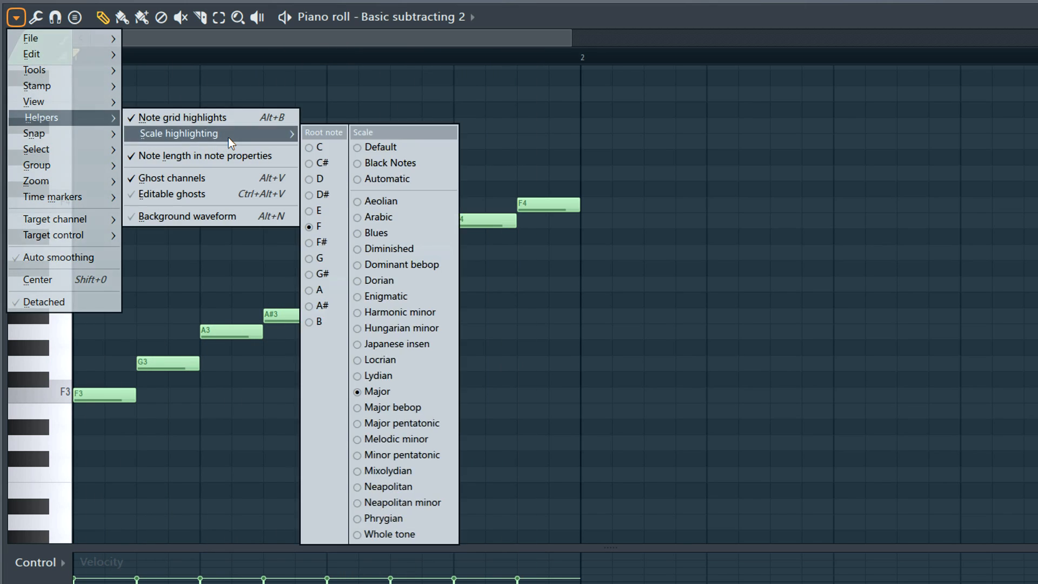
pyautogui.click(420, 235)
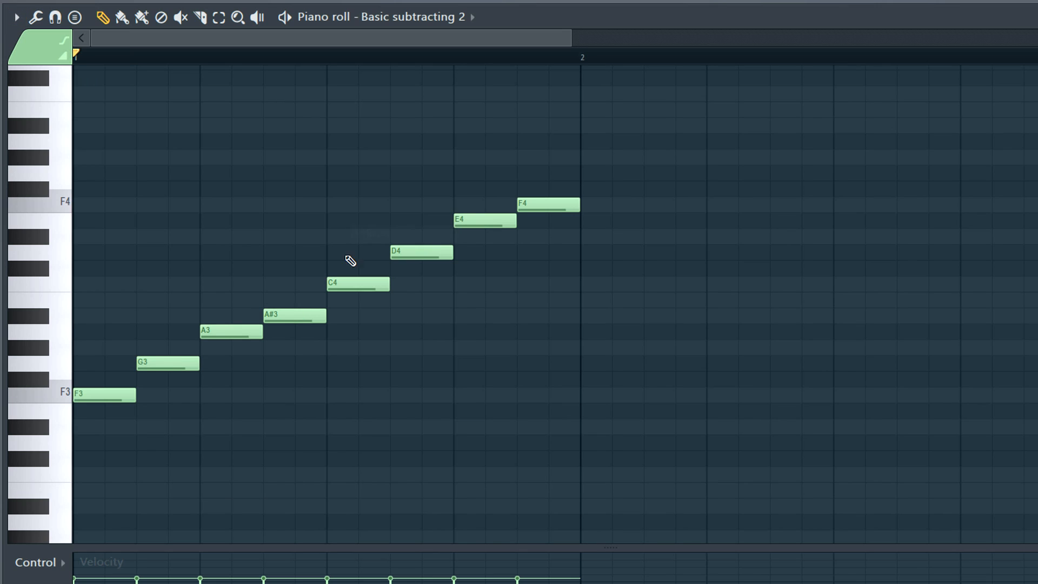
# - Shift notes to fit the F blues scale as F3, G#3, A#3, B3, C4, D#4 and F4, delete the last note, and play the pattern
pyautogui.moveTo(167, 365); pyautogui.dragTo(165, 348)
pyautogui.moveTo(230, 331); pyautogui.dragTo(232, 316)
pyautogui.moveTo(431, 247)
pyautogui.mouseDown()
pyautogui.moveTo(433, 234)
pyautogui.moveTo(484, 205)
pyautogui.mouseUp()
pyautogui.rightClick(551, 206)
pyautogui.scroll(-1, 519, 291)
pyautogui.press('space')
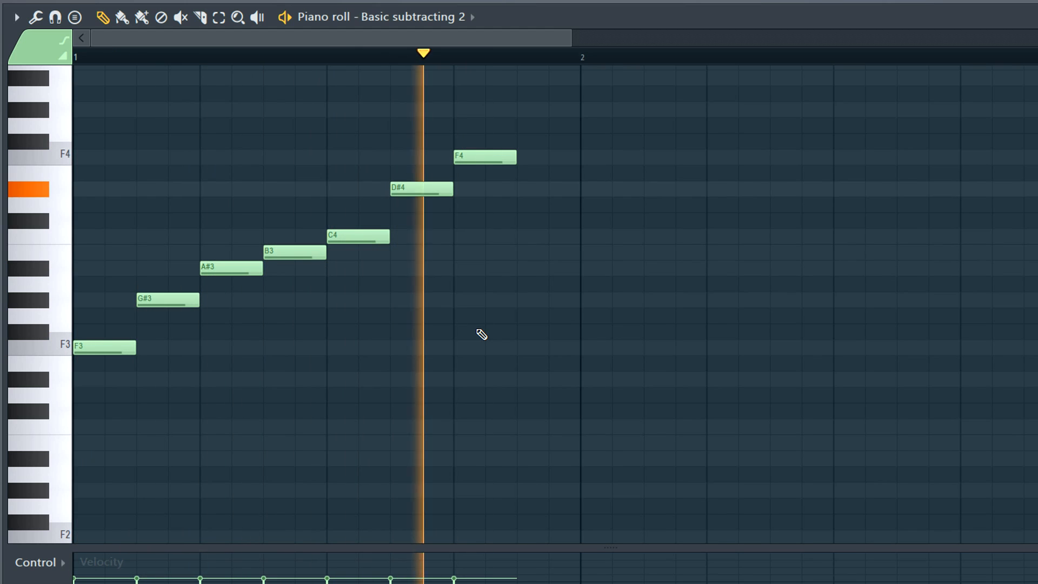
pyautogui.press('space')
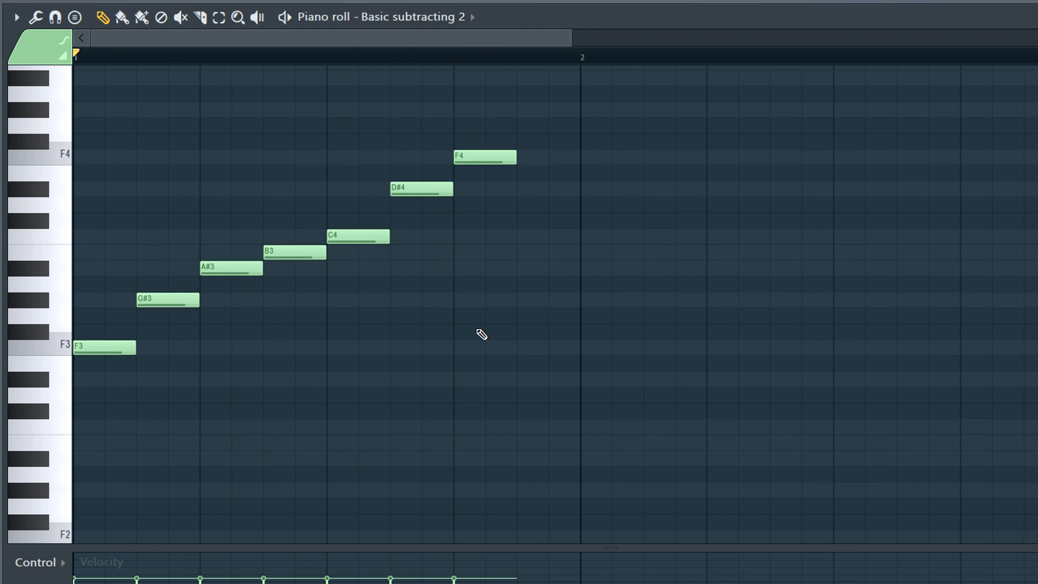
# - Try the Diminished and G# Major scale highlights, and set the highlighting to Major with C as the root note
pyautogui.click(17, 17)
pyautogui.moveTo(59, 118)
pyautogui.moveTo(187, 131)
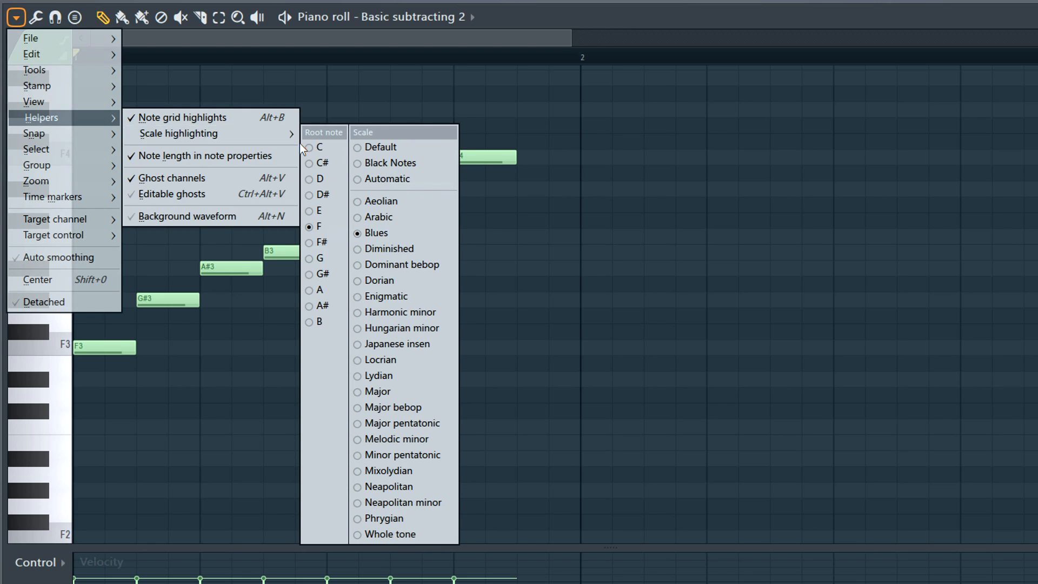
pyautogui.click(400, 353)
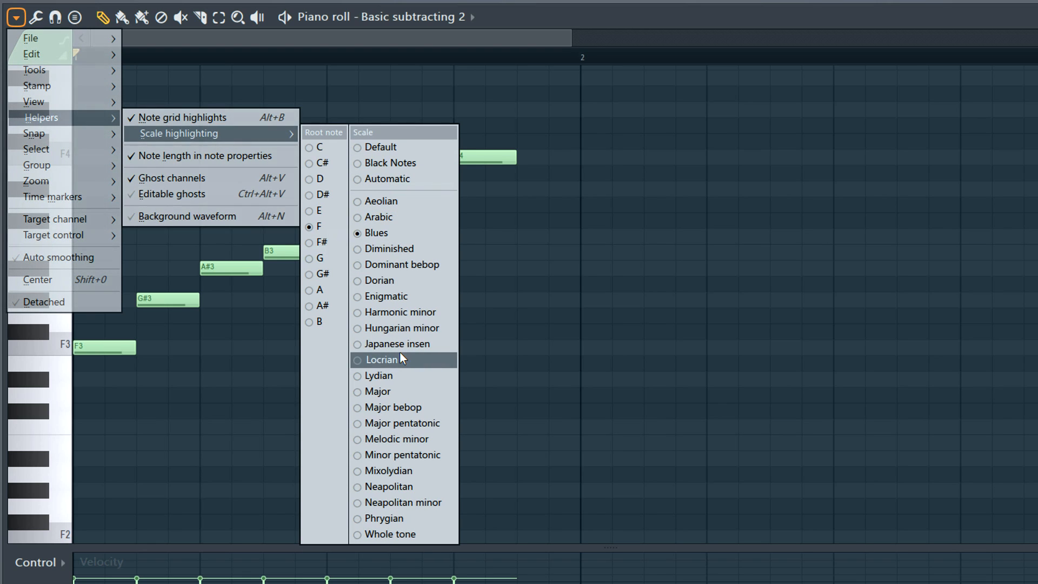
pyautogui.click(395, 298)
pyautogui.click(388, 250)
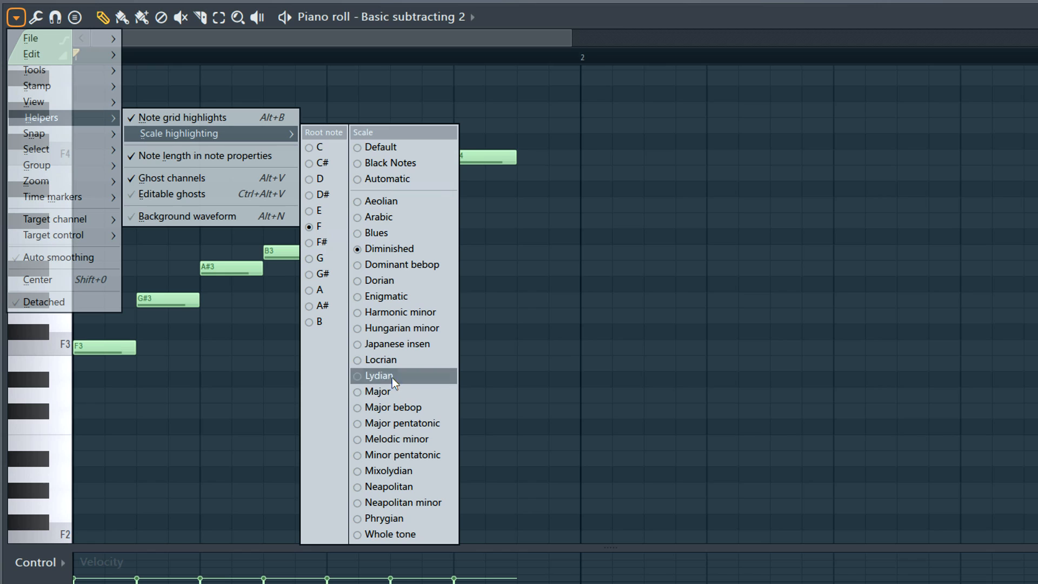
pyautogui.click(388, 392)
pyautogui.click(319, 273)
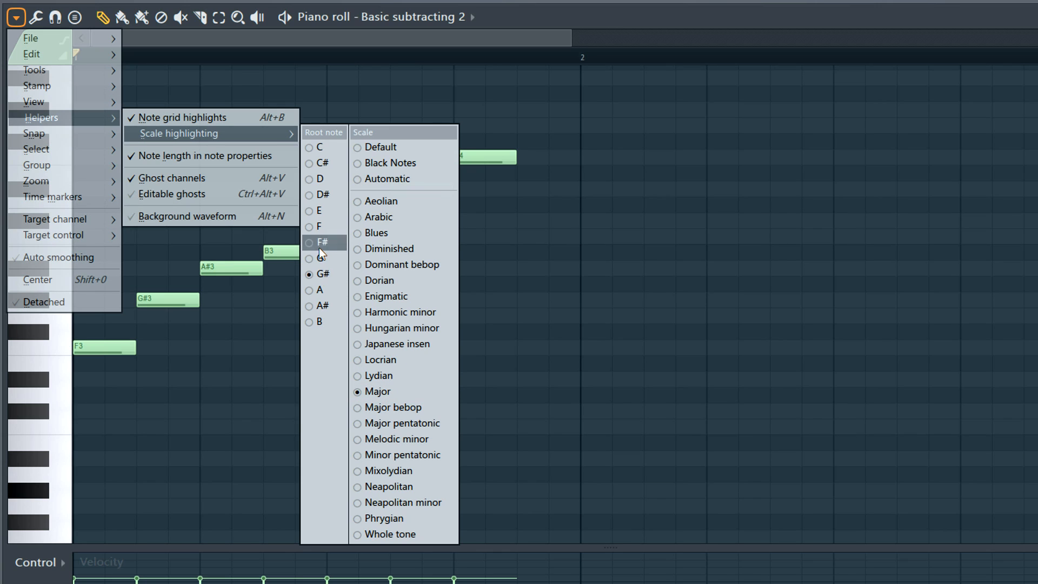
pyautogui.click(319, 247)
pyautogui.click(320, 147)
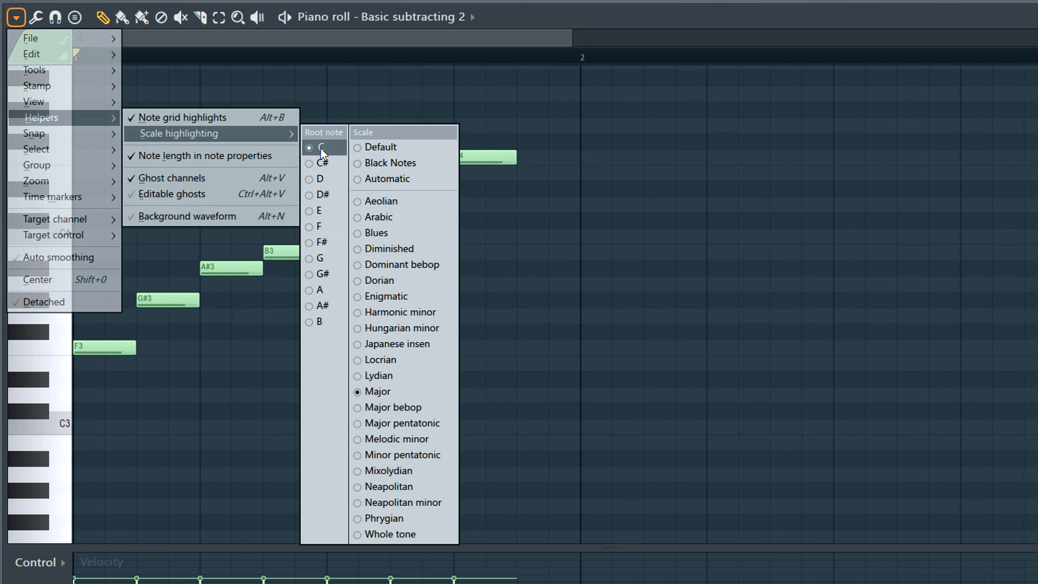
pyautogui.click(336, 150)
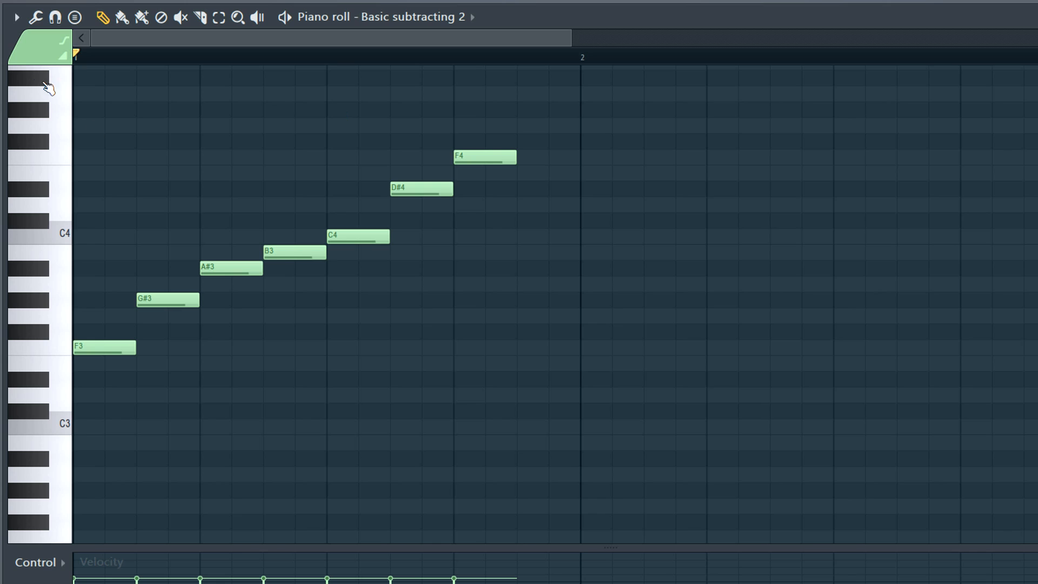
# - Set the piano roll's keyboard style to Modern
pyautogui.click(16, 18)
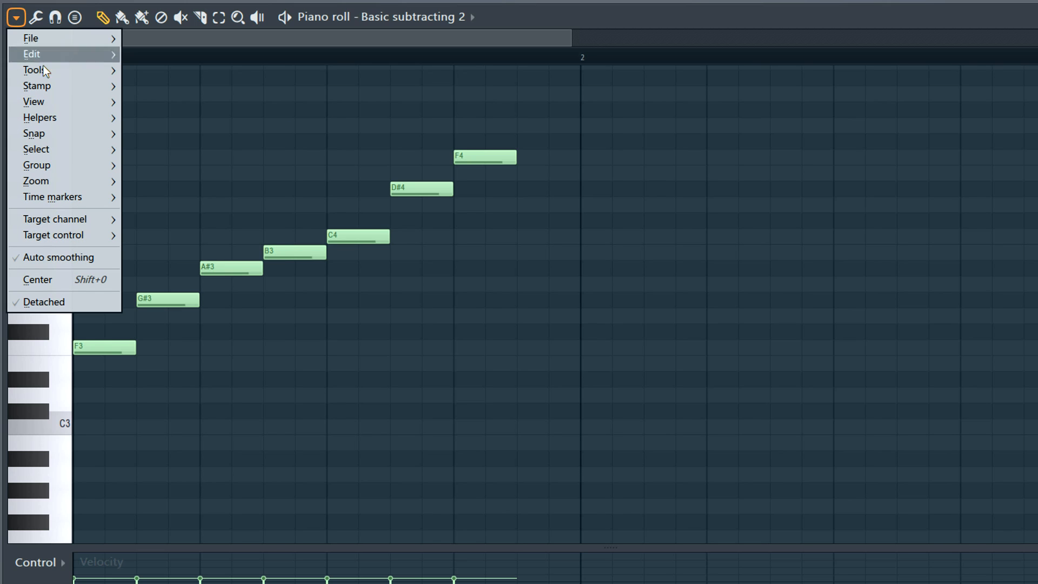
pyautogui.moveTo(64, 102)
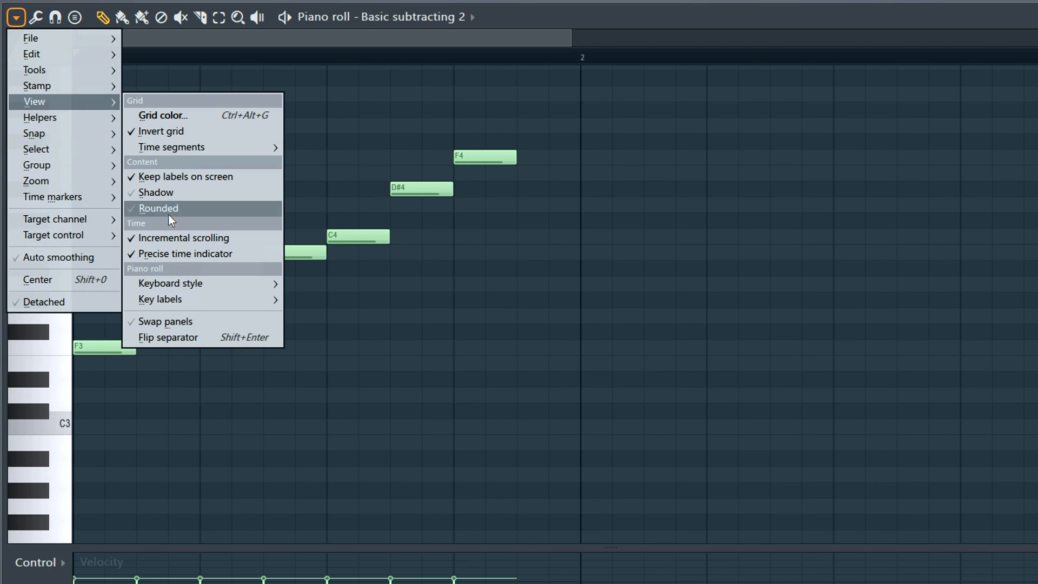
pyautogui.moveTo(207, 286)
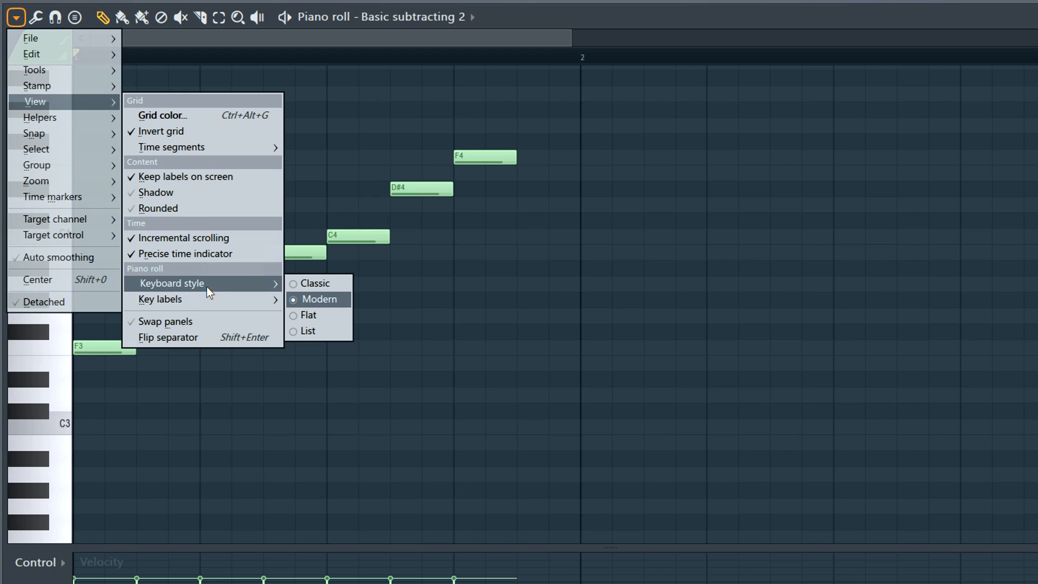
pyautogui.click(333, 301)
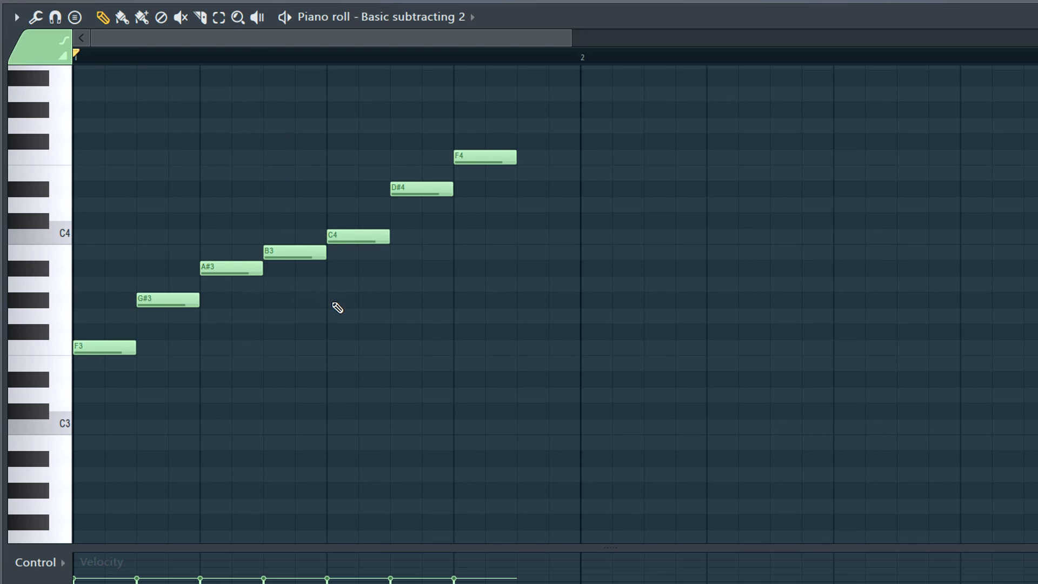
# - Try the Flat, Classic and List keyboard styles in turn
pyautogui.click(15, 17)
pyautogui.moveTo(206, 288)
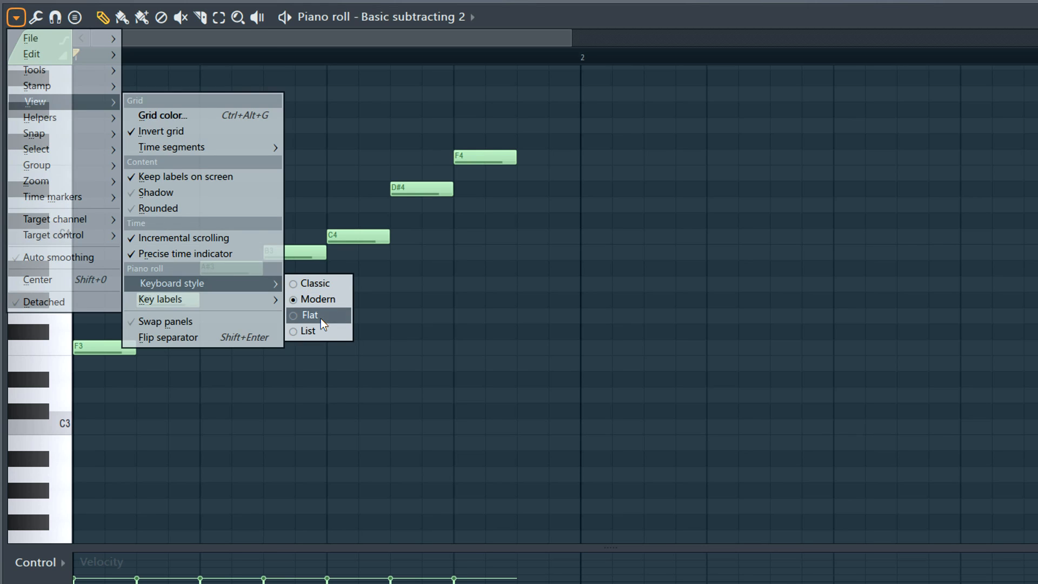
pyautogui.click(320, 319)
pyautogui.click(15, 17)
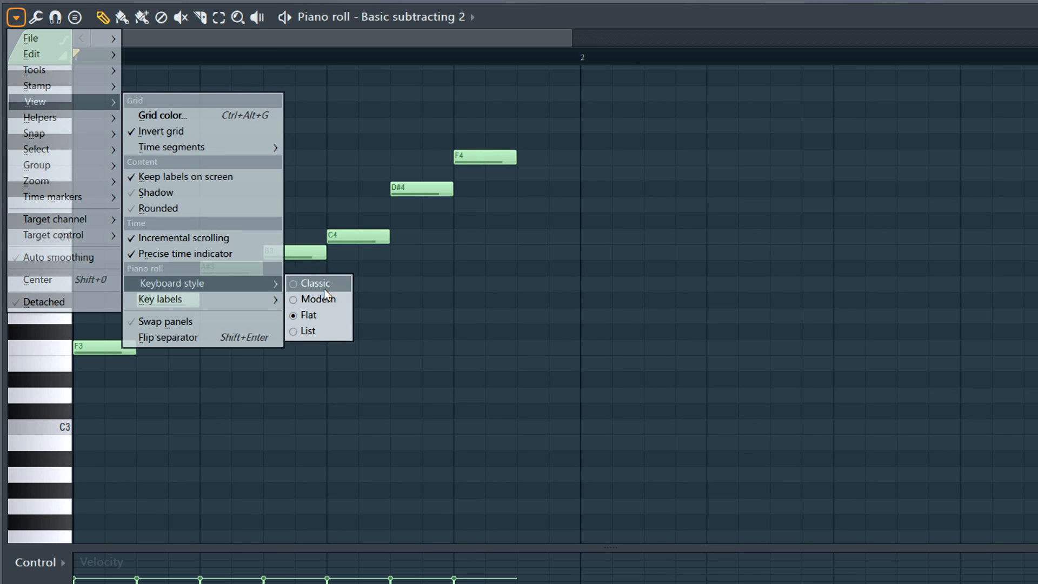
pyautogui.click(323, 288)
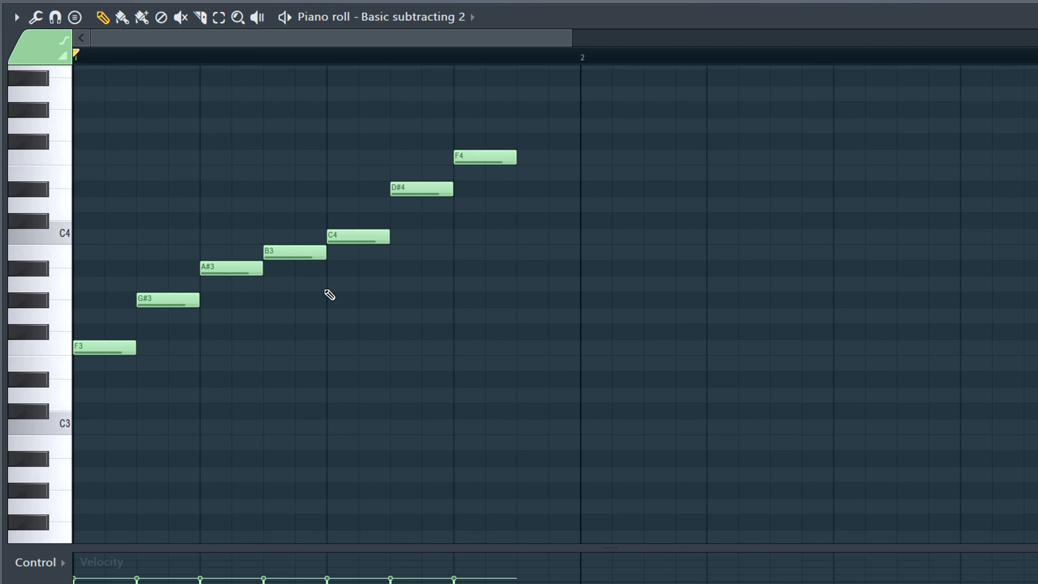
pyautogui.click(15, 17)
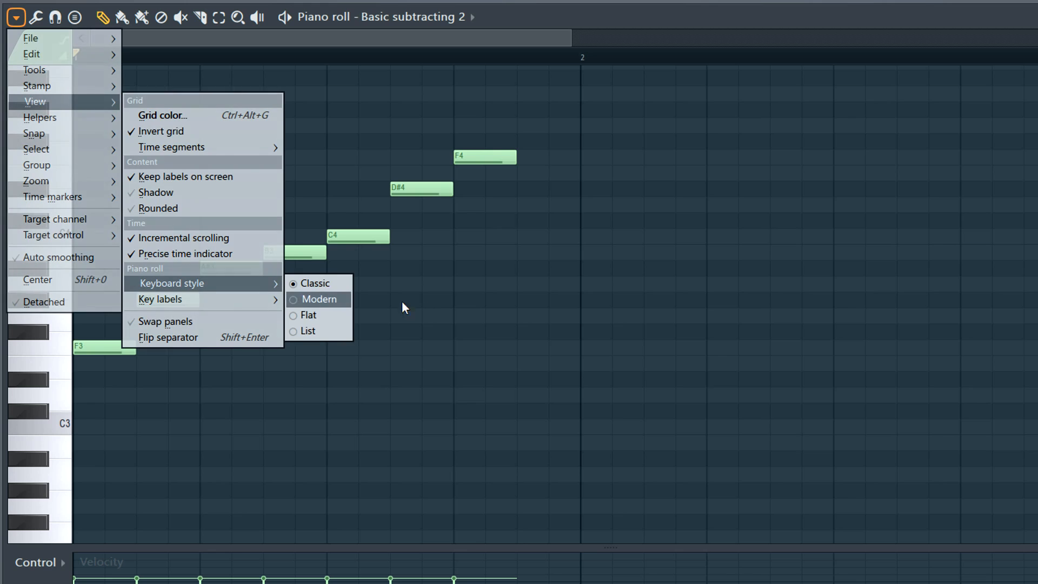
pyautogui.click(335, 333)
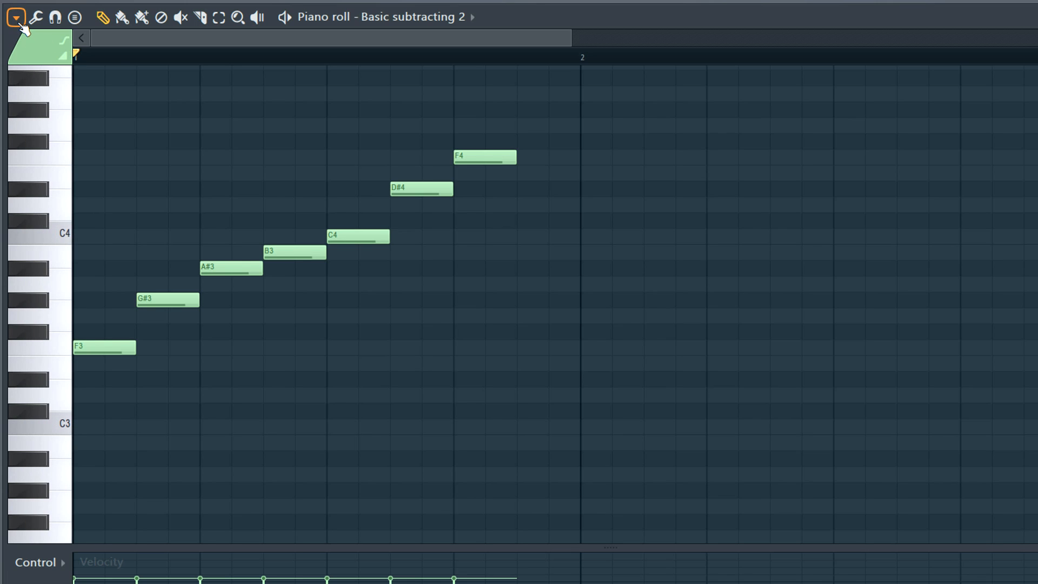
# - Try the All notes option for the piano roll's key labels, then set the key labels to None
pyautogui.click(17, 19)
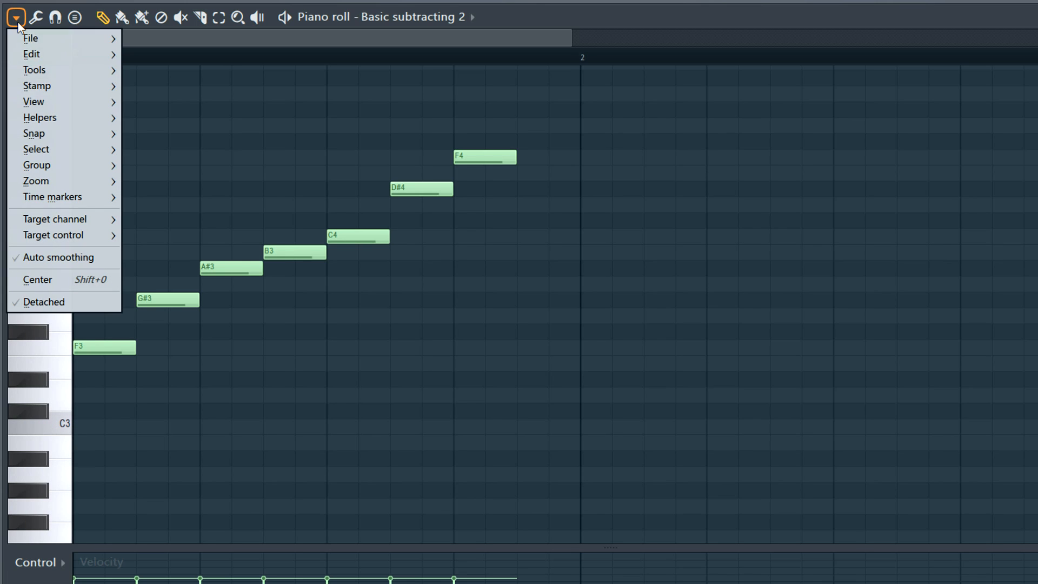
pyautogui.moveTo(38, 101)
pyautogui.moveTo(211, 297)
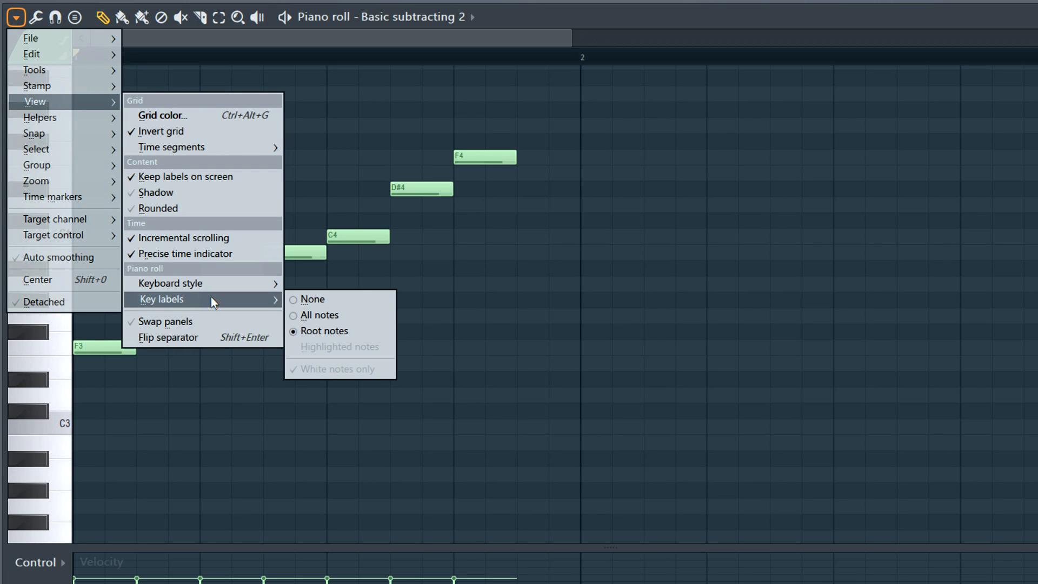
pyautogui.click(335, 317)
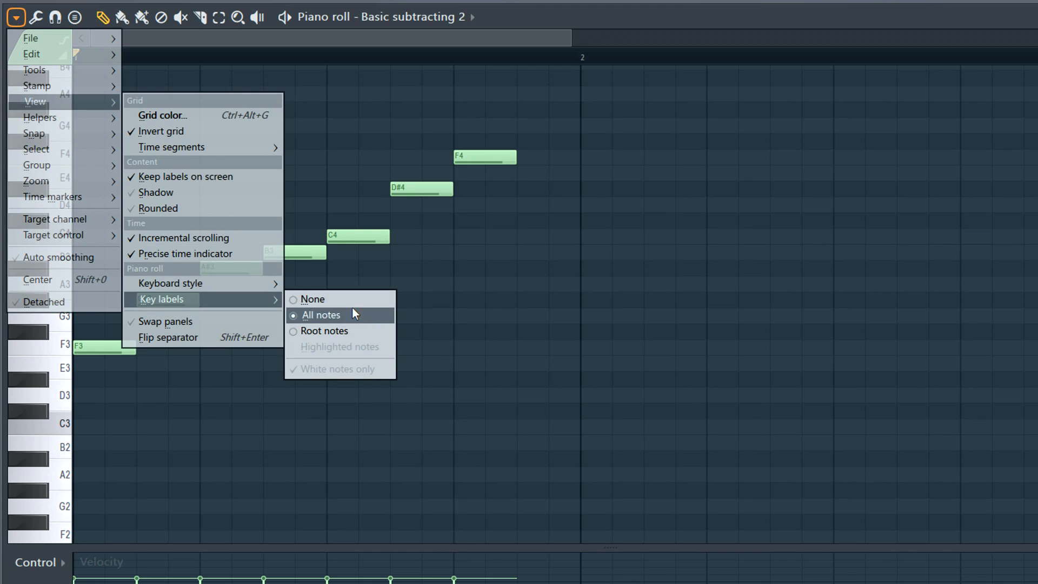
pyautogui.click(352, 299)
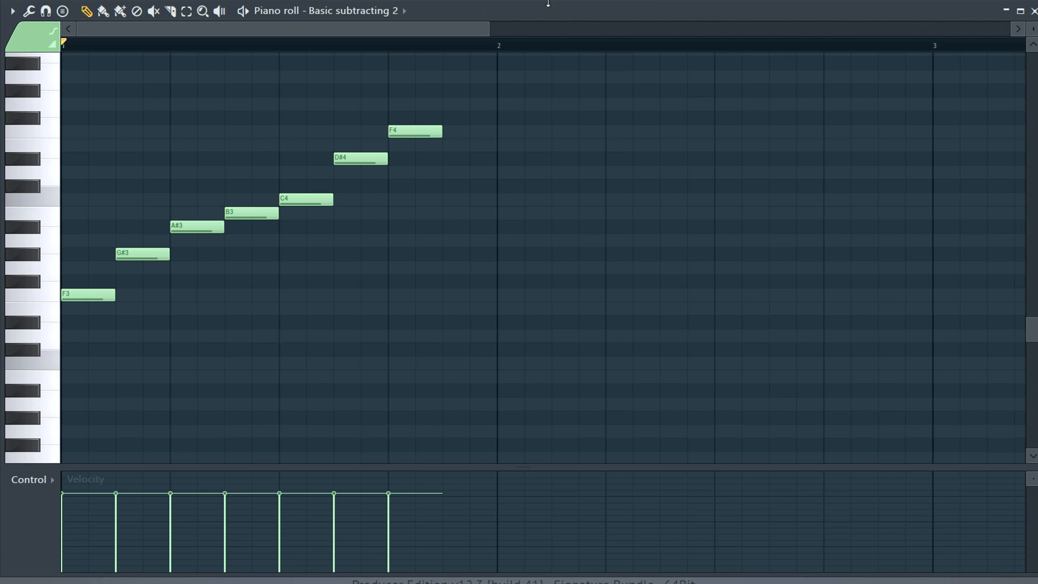
# - Set alternating note pan values for the G#3, A#3, B3 and D#4 notes, then return the control lane to note velocity
pyautogui.click(38, 479)
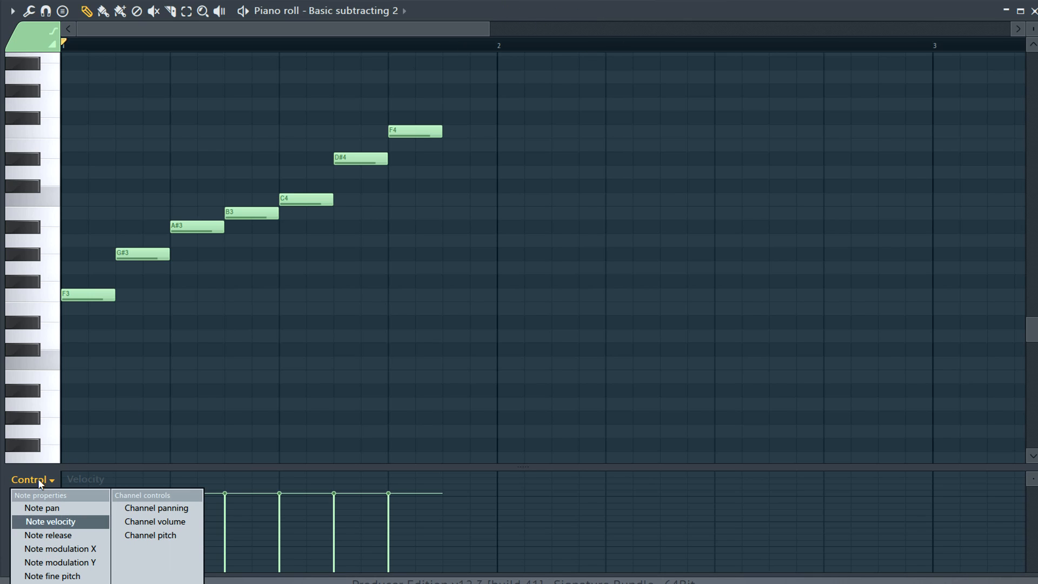
pyautogui.click(36, 507)
pyautogui.click(117, 493)
pyautogui.click(172, 545)
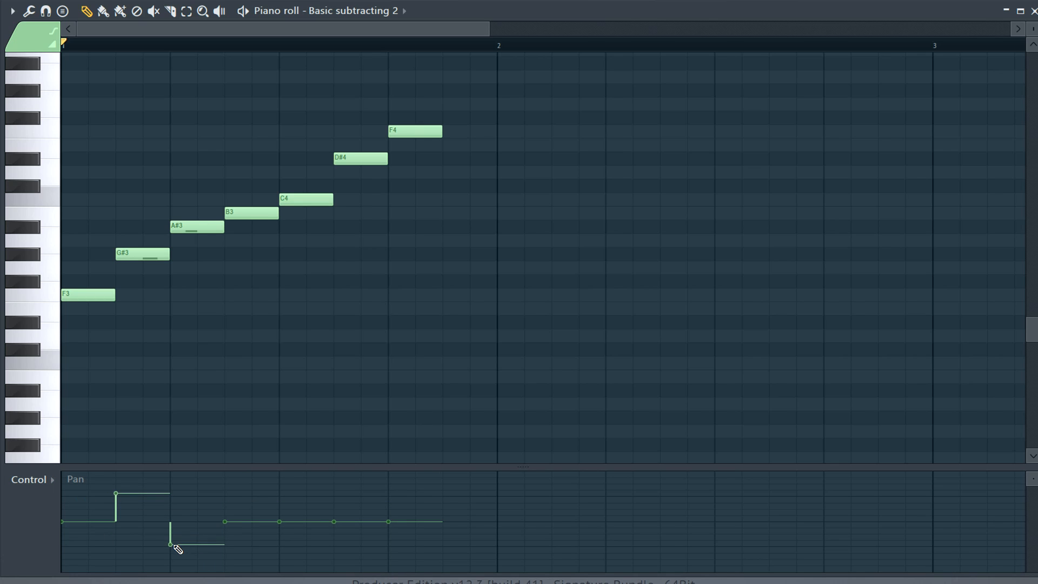
pyautogui.click(226, 500)
pyautogui.click(335, 545)
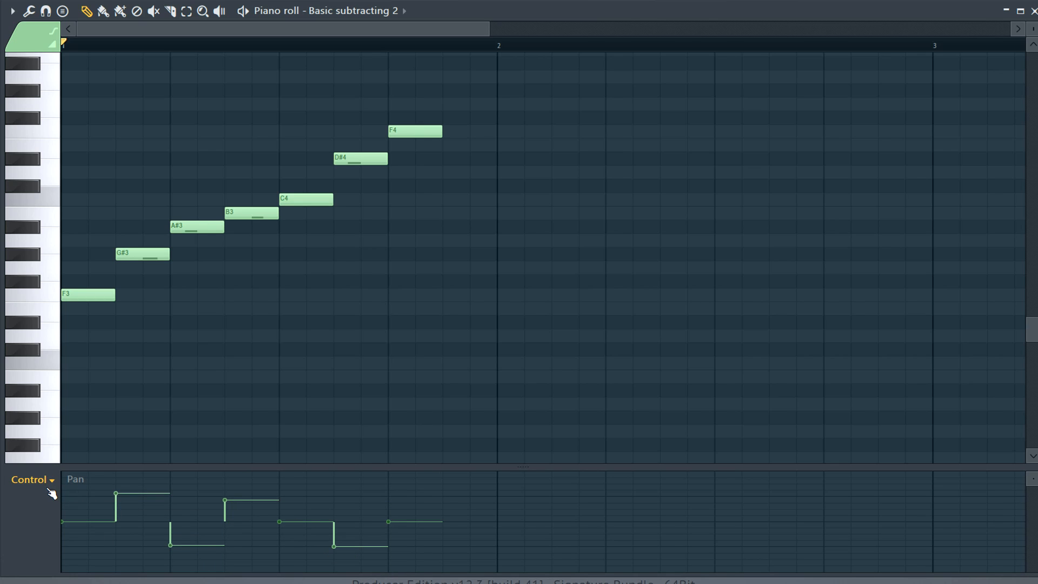
pyautogui.click(51, 485)
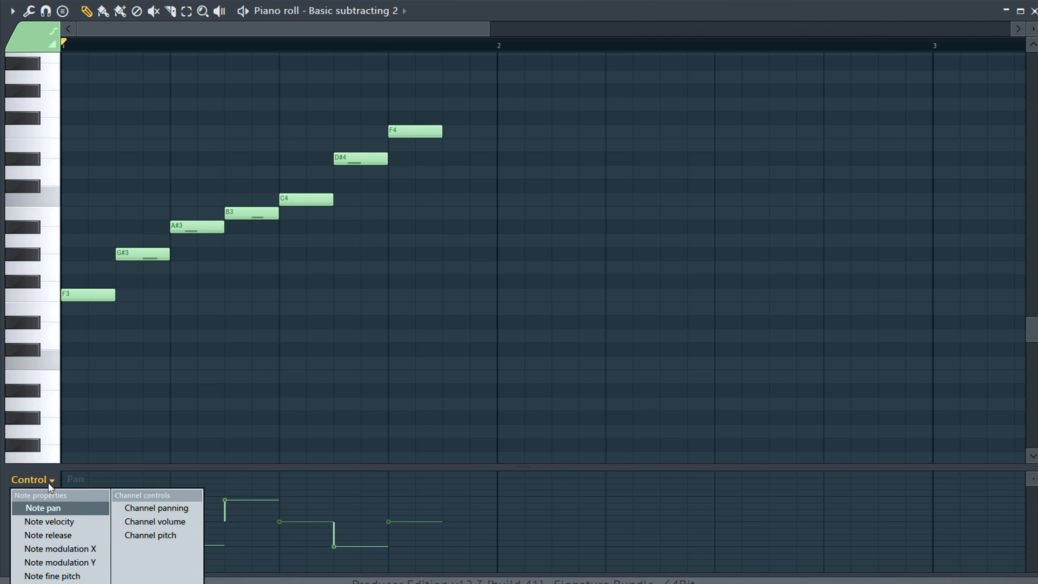
pyautogui.click(57, 524)
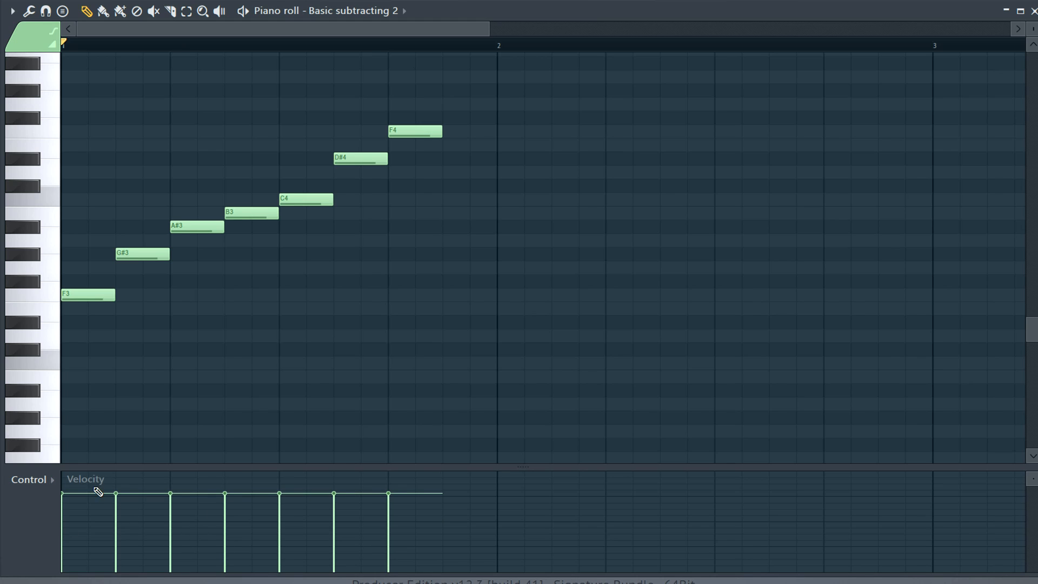
# - Delete all notes and paint a one-bar row of eight notes on C4 and another on C3
pyautogui.hotkey('ctrl', 'a')
pyautogui.press('Delete')
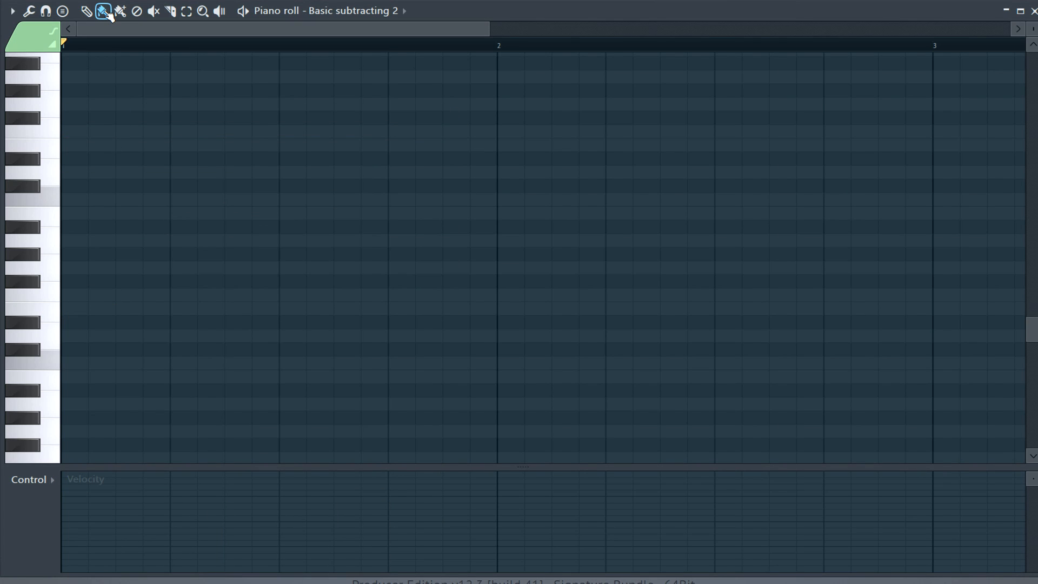
pyautogui.click(104, 11)
pyautogui.moveTo(70, 201); pyautogui.dragTo(440, 208)
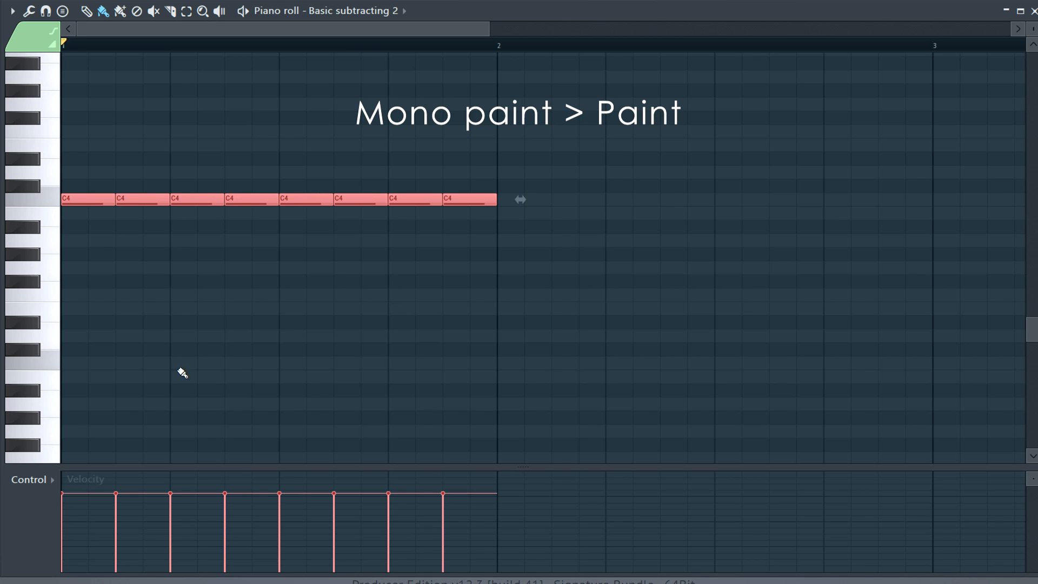
pyautogui.moveTo(69, 357); pyautogui.dragTo(439, 366)
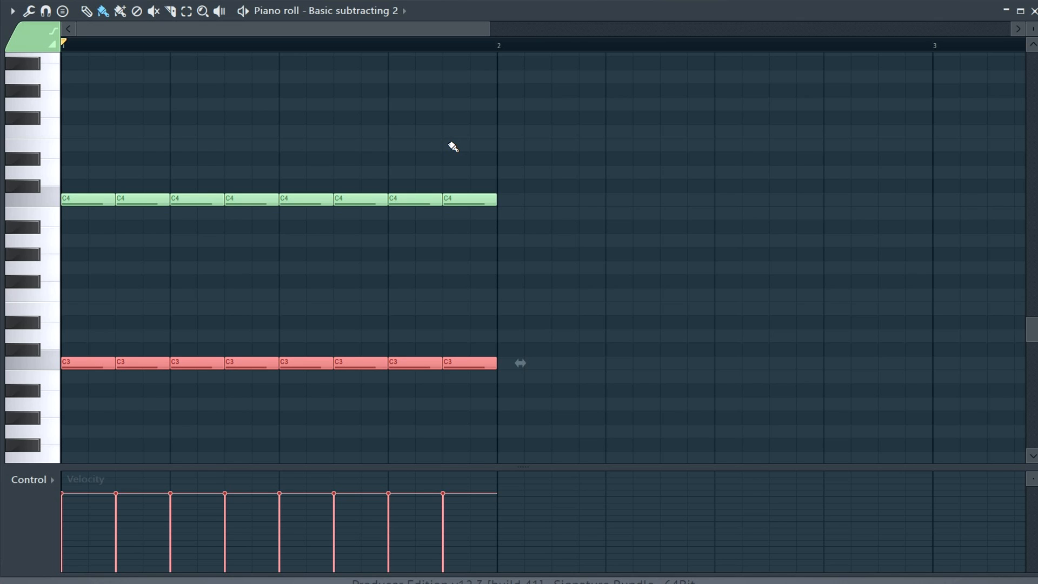
# - Reposition painted notes to C4, D4, D#4, D#4, C4, A#3, C4, D#4 and C3, C3, A#2, C3, D3, D3, A#2, C3
pyautogui.moveTo(457, 157)
pyautogui.mouseDown()
pyautogui.moveTo(416, 186)
pyautogui.moveTo(282, 203)
pyautogui.moveTo(155, 160)
pyautogui.moveTo(141, 172)
pyautogui.mouseUp()
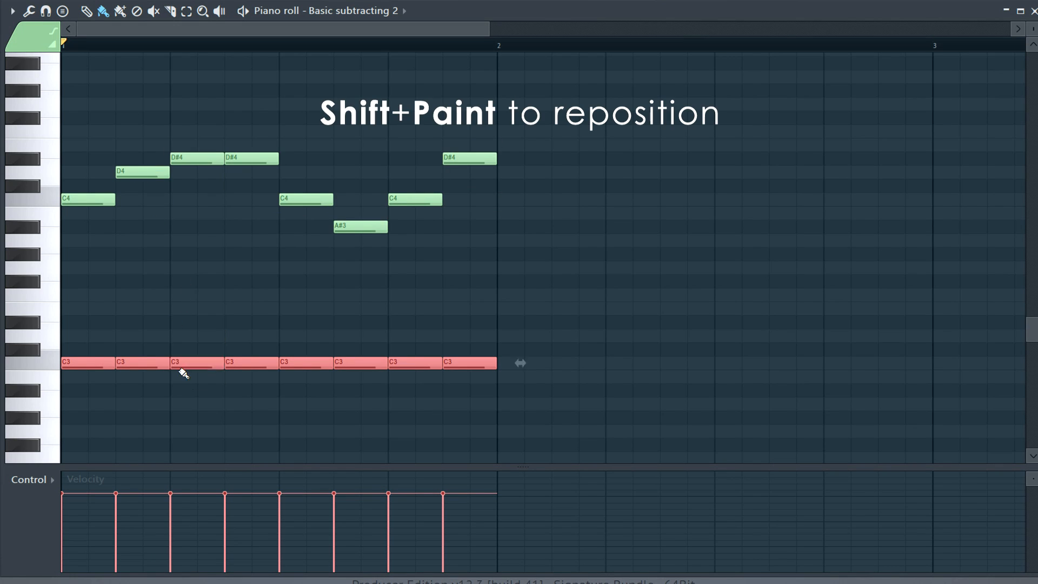
pyautogui.moveTo(184, 373)
pyautogui.mouseDown()
pyautogui.moveTo(305, 340)
pyautogui.moveTo(424, 366)
pyautogui.moveTo(439, 400)
pyautogui.mouseUp()
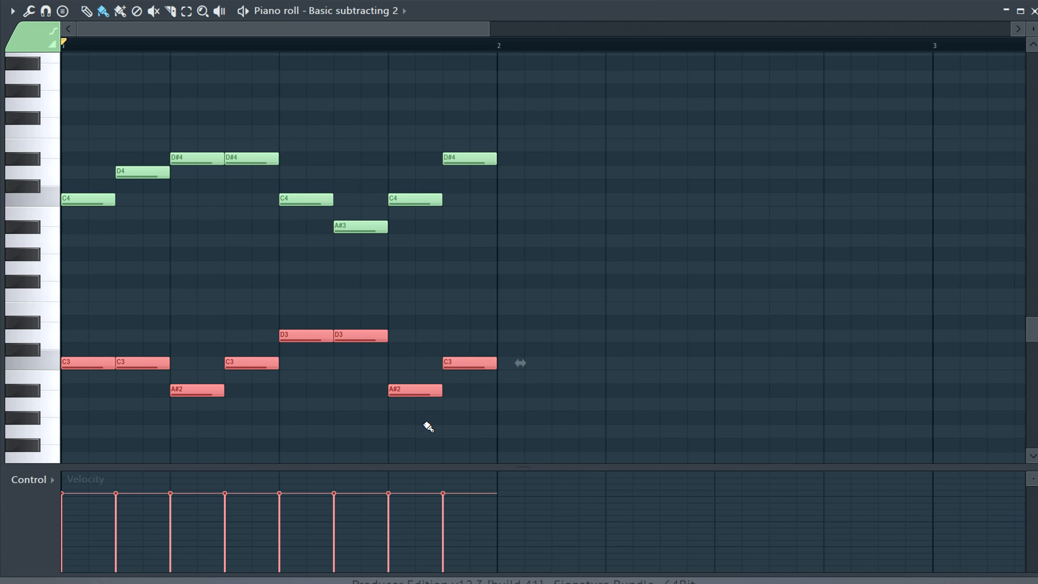
# - Paint a row of D#4 notes across bar 2 in drumsequencer mode, and paint a second row beneath it
pyautogui.click(121, 10)
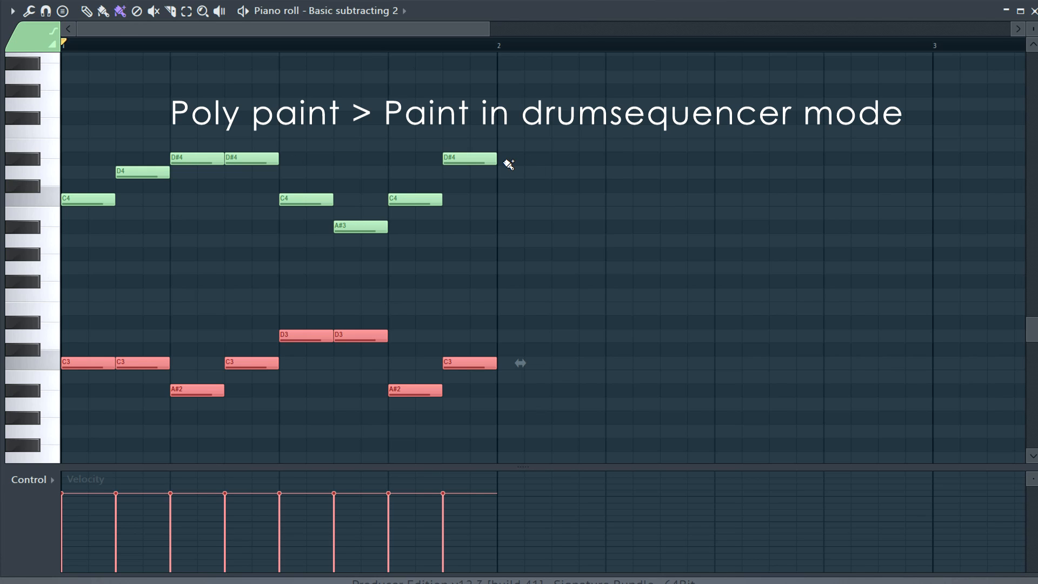
pyautogui.moveTo(508, 165); pyautogui.dragTo(912, 172)
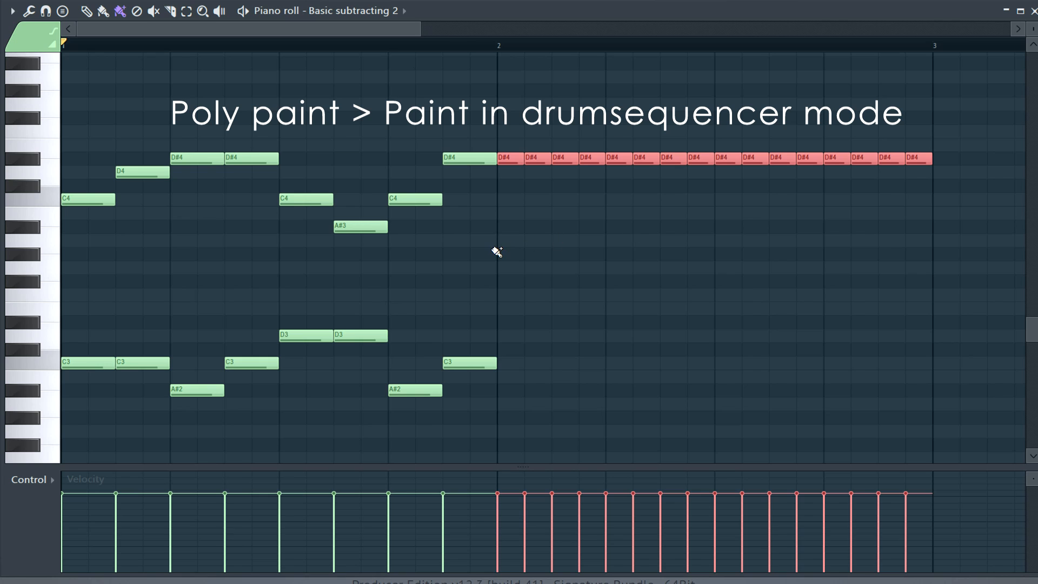
pyautogui.click(502, 242)
pyautogui.moveTo(503, 241); pyautogui.dragTo(916, 254)
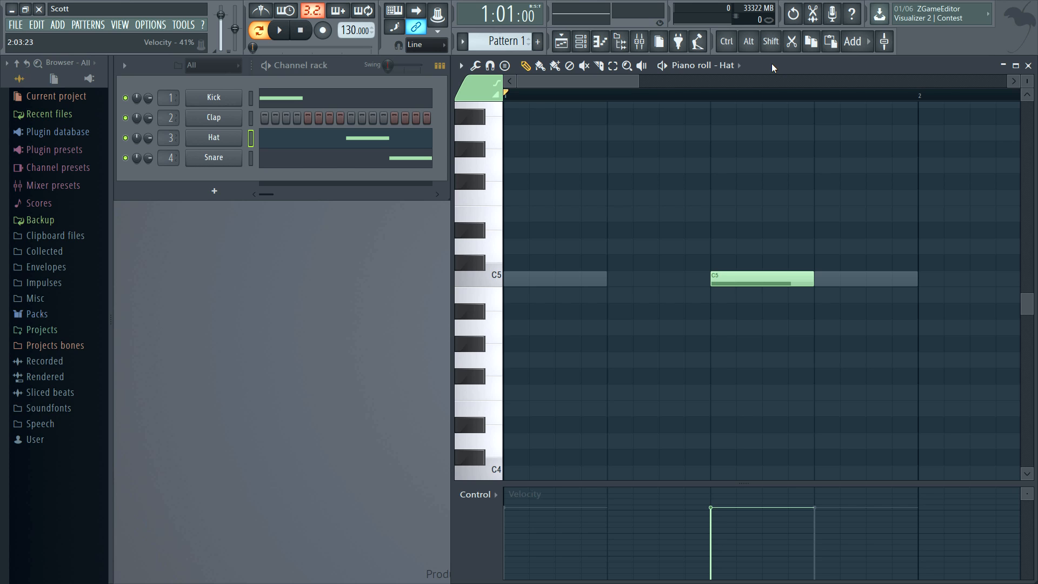
# - Step the piano roll through the Kick, Clap, Hat and Snare channels, also jumping only between channels that contain note data
pyautogui.press('g')
pyautogui.press('g')
pyautogui.press('g')
pyautogui.press('g')
pyautogui.press('g')
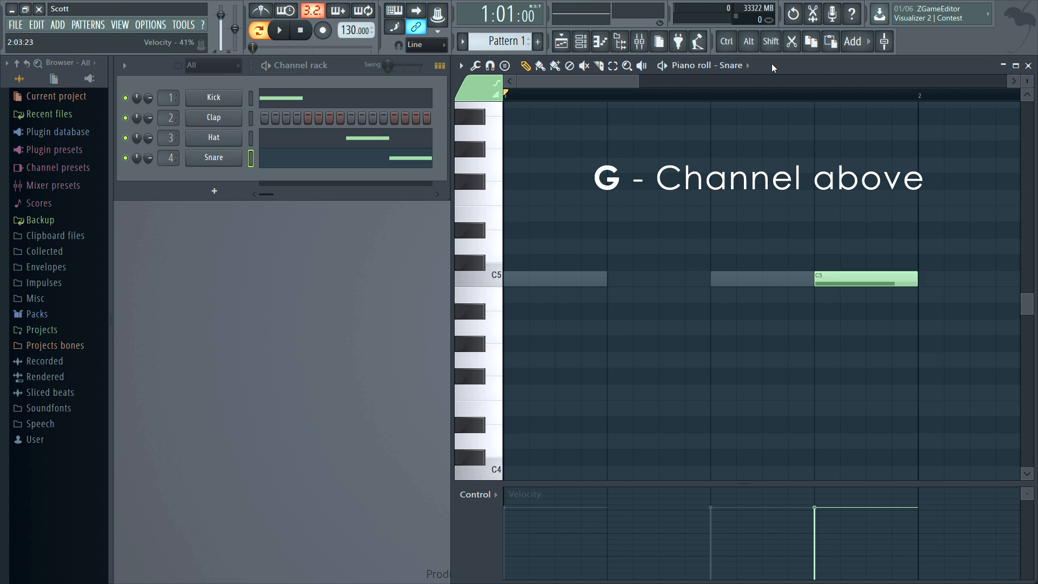
pyautogui.press('h')
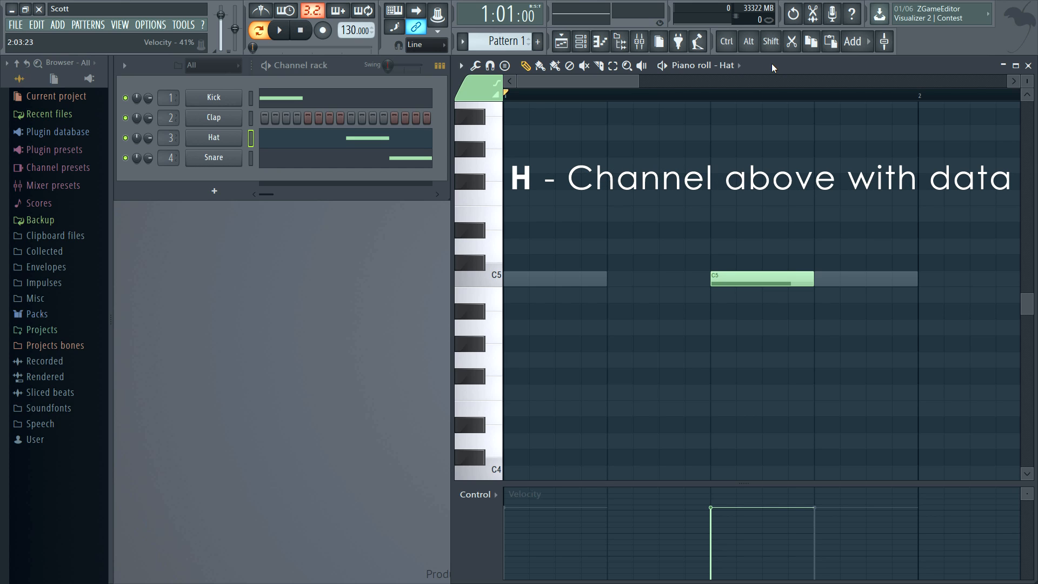
pyautogui.press('h')
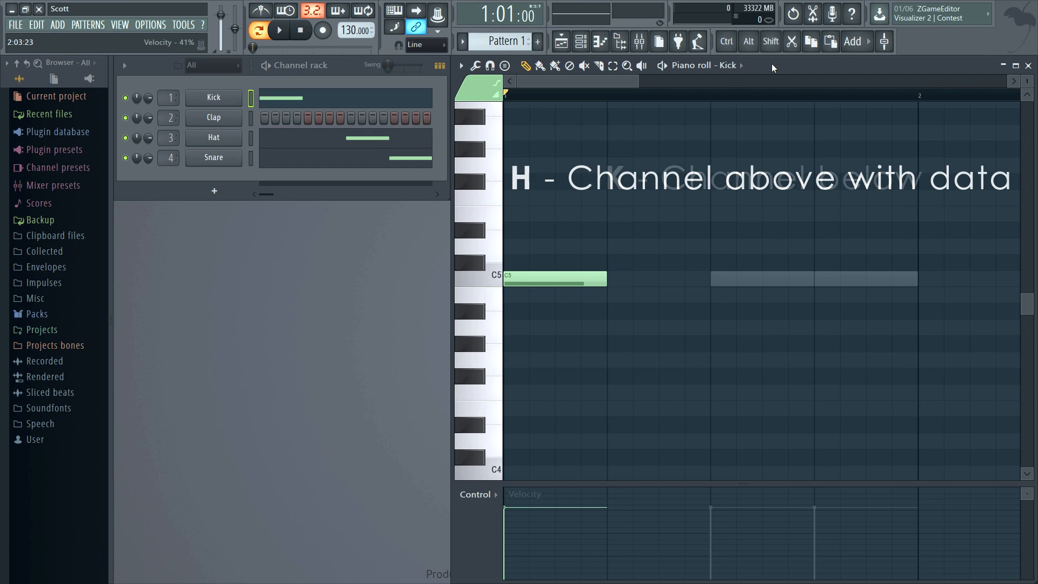
pyautogui.press('k')
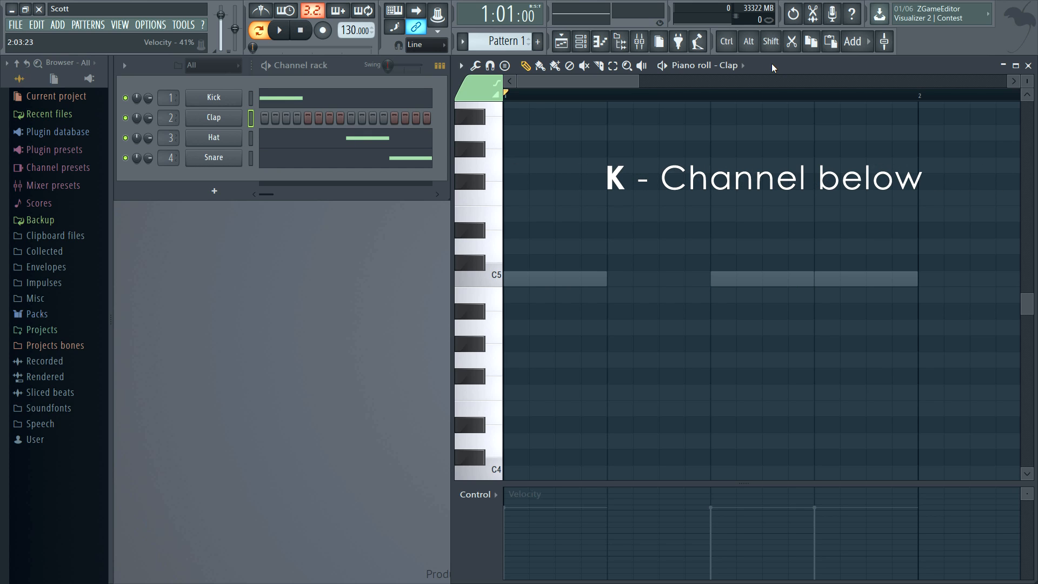
pyautogui.press('h')
pyautogui.press('j')
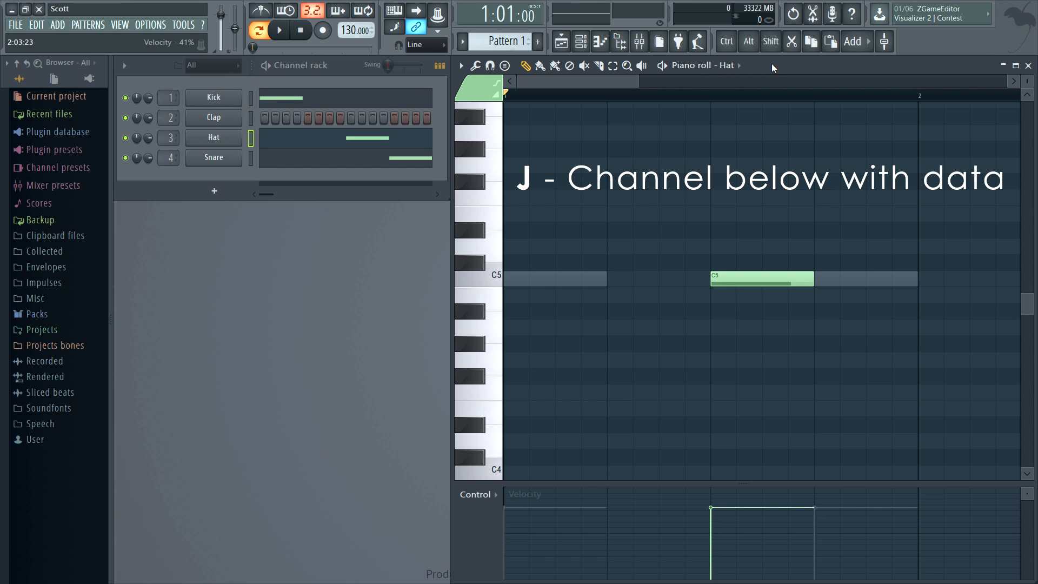
# - Enable the typing keyboard for playing notes and switch the piano roll between channels using the alternative shortcuts
pyautogui.hotkey('ctrl', 't')
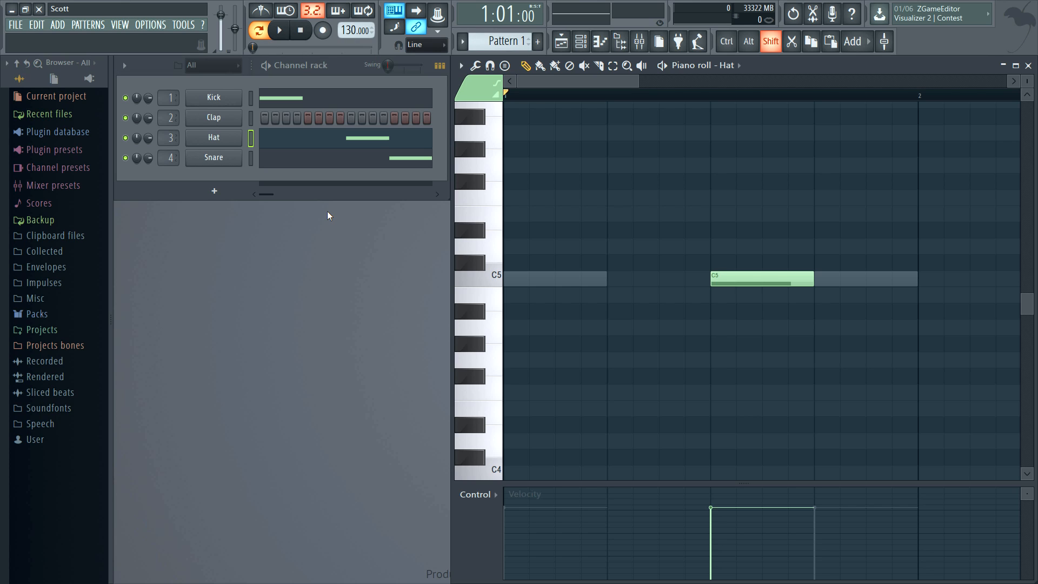
pyautogui.hotkey('shift', 'h')
pyautogui.hotkey('shift', 'j')
pyautogui.hotkey('shift', 'j')
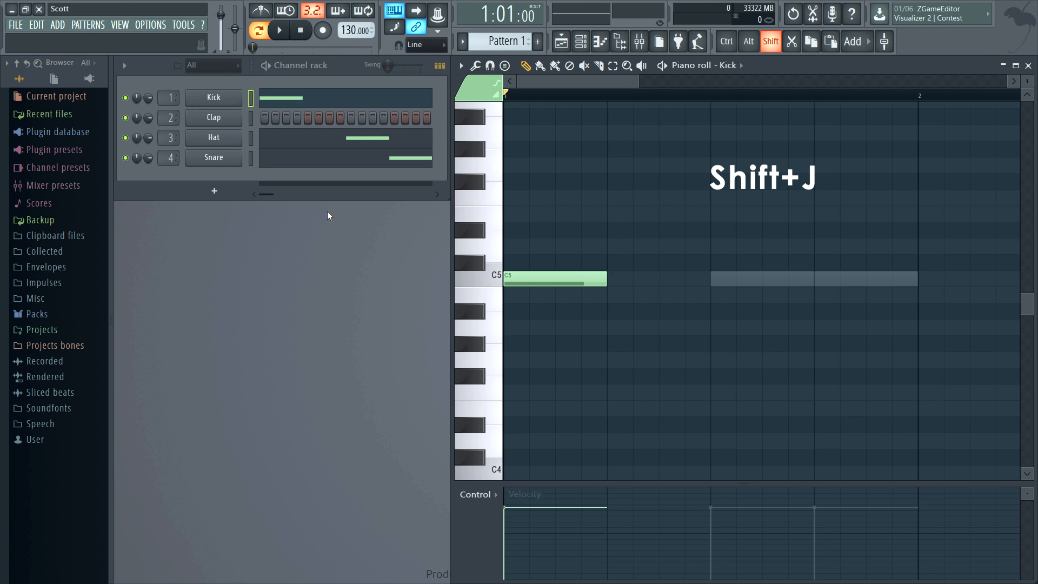
pyautogui.hotkey('shift', 'k')
pyautogui.hotkey('shift', 'g')
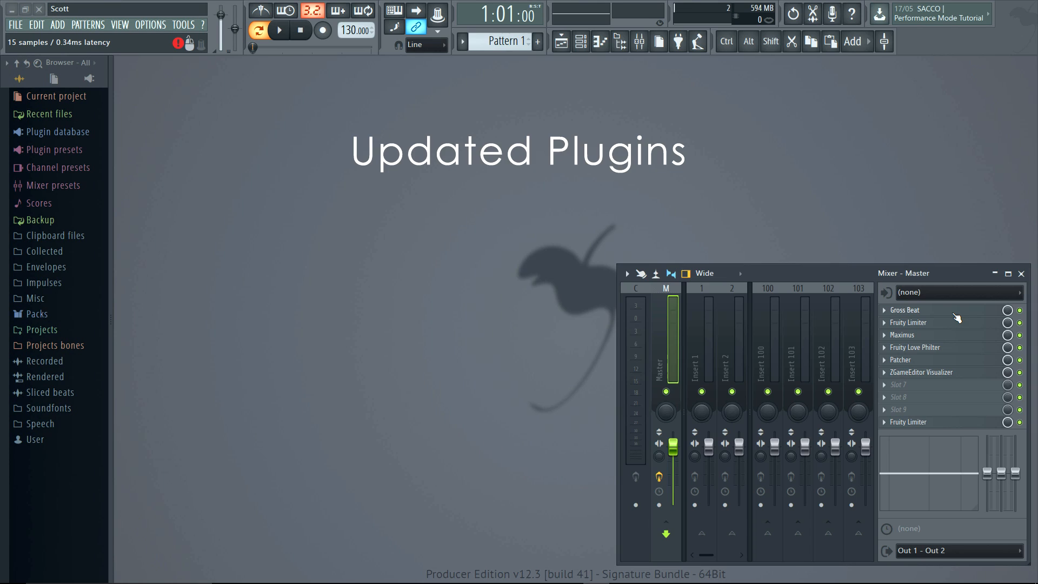
# - Open Gross Beat on the Master track, select the Complex 12 time preset and enlarge the plugin window to fill the workspace
pyautogui.click(954, 312)
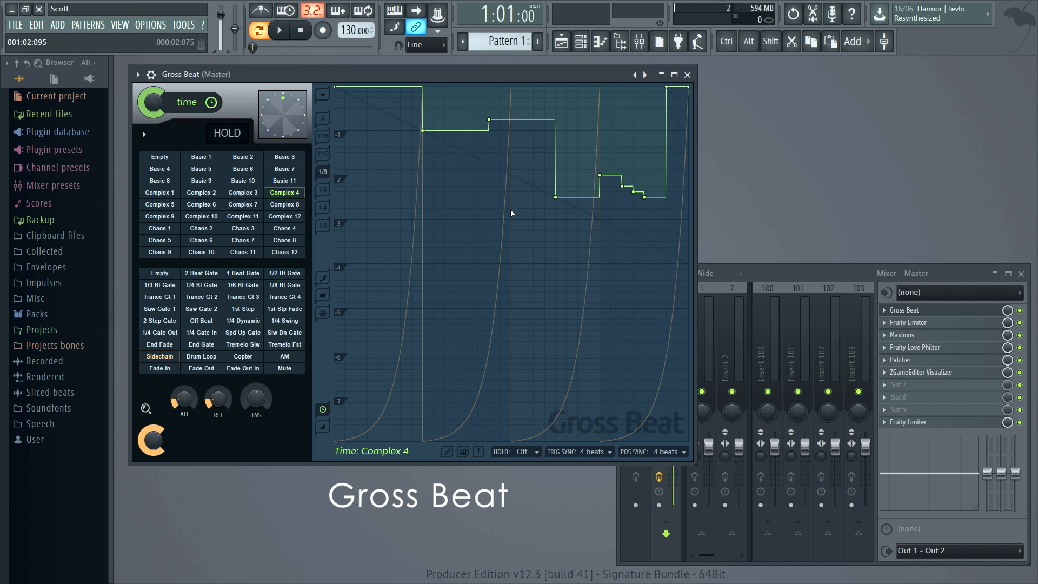
pyautogui.click(282, 218)
pyautogui.moveTo(696, 464); pyautogui.dragTo(1035, 581)
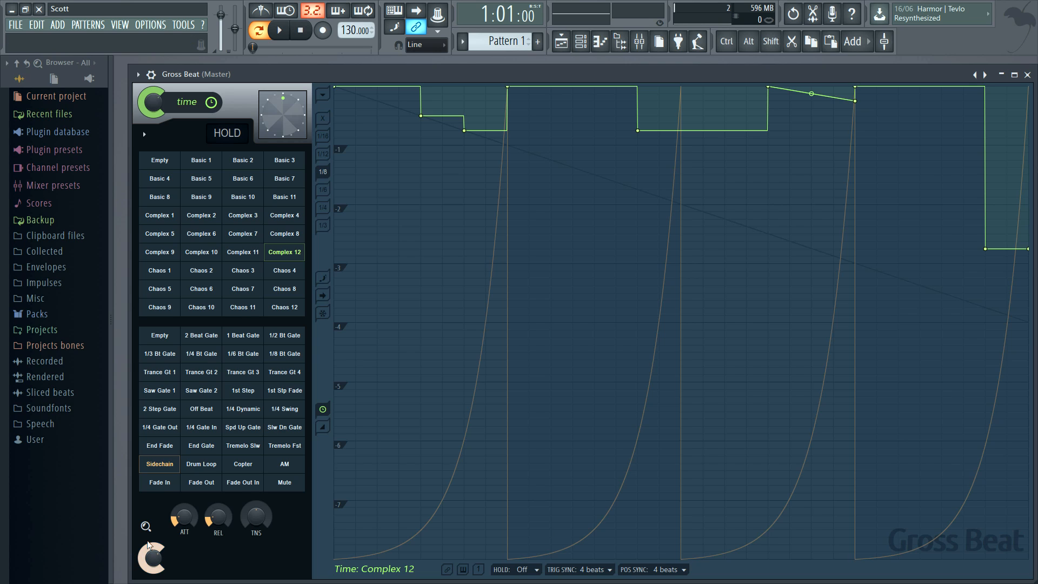
# - Hide Gross Beat's envelope editor to show enlarged preset pads, try Chaos 5, select Complex 3, and close the plugin
pyautogui.click(146, 526)
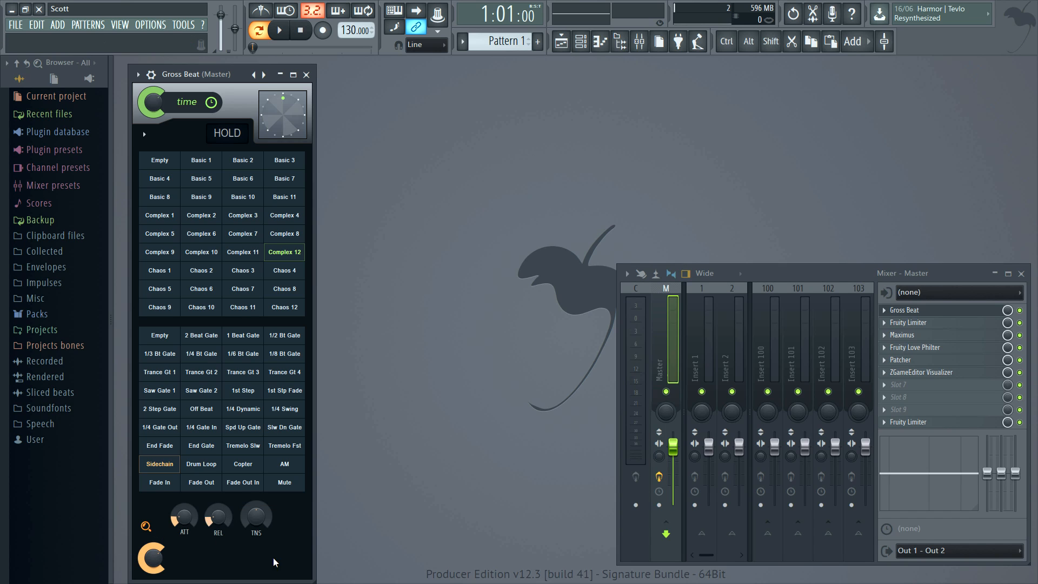
pyautogui.click(143, 131)
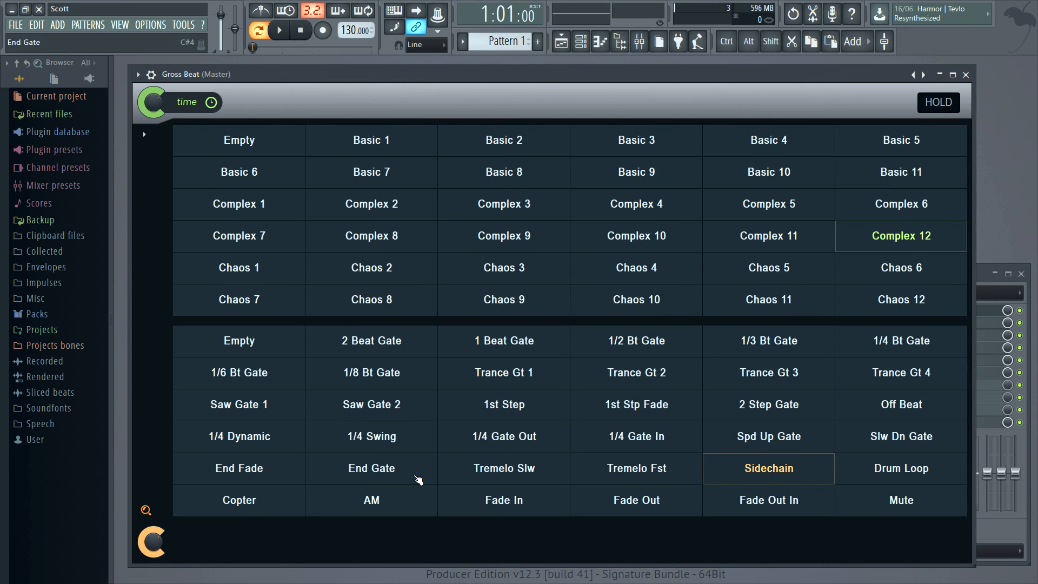
pyautogui.click(772, 269)
pyautogui.click(513, 211)
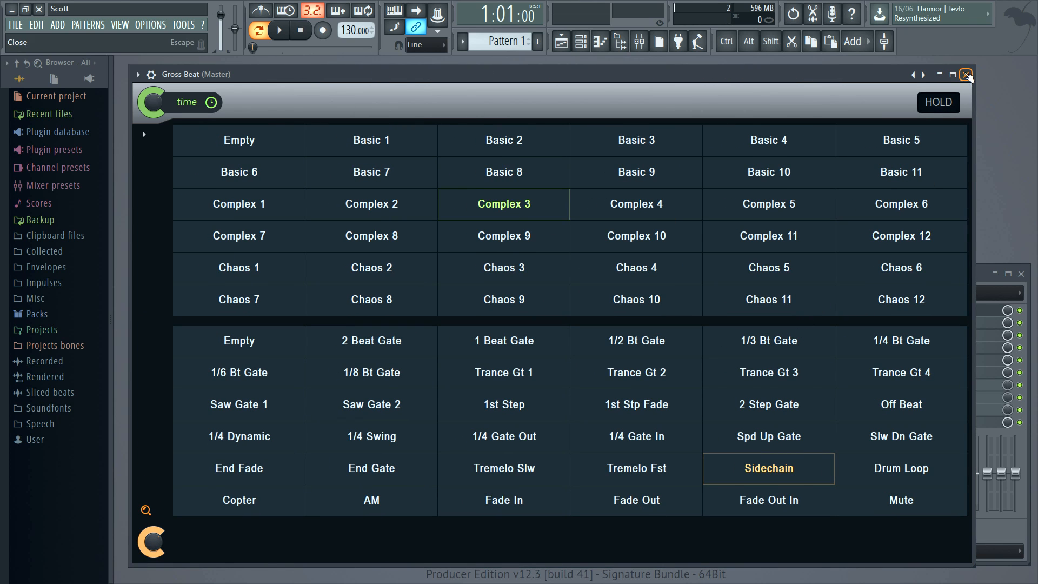
pyautogui.click(965, 74)
# - Open the first Fruity Limiter on the Master track, briefly play the pattern, try resizing the plugin window, and close it
pyautogui.click(908, 322)
pyautogui.press('space')
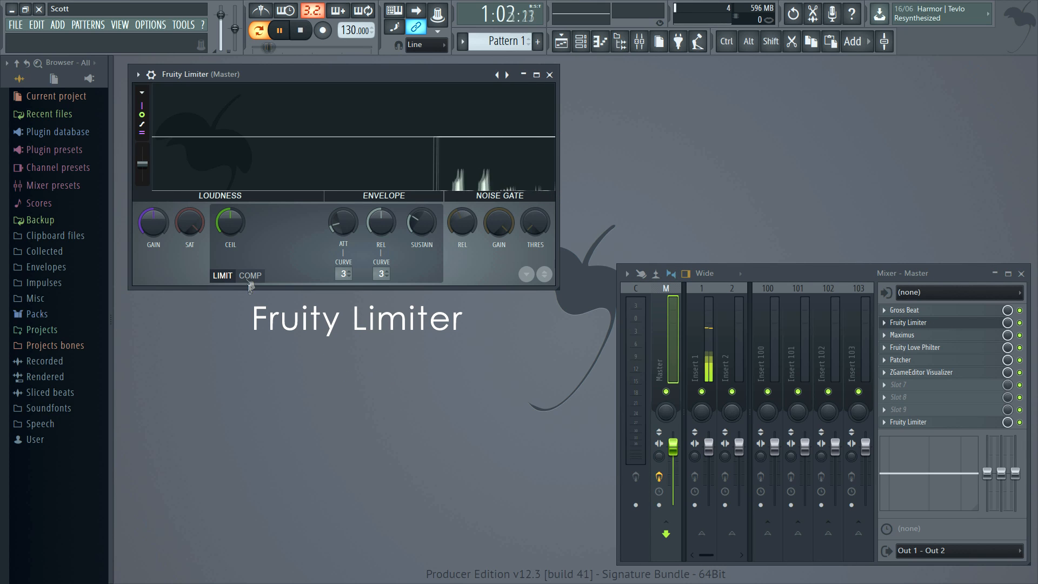
pyautogui.press('space')
pyautogui.moveTo(557, 288)
pyautogui.mouseDown()
pyautogui.moveTo(581, 338)
pyautogui.moveTo(858, 520)
pyautogui.moveTo(984, 539)
pyautogui.moveTo(580, 288)
pyautogui.moveTo(557, 287)
pyautogui.mouseUp()
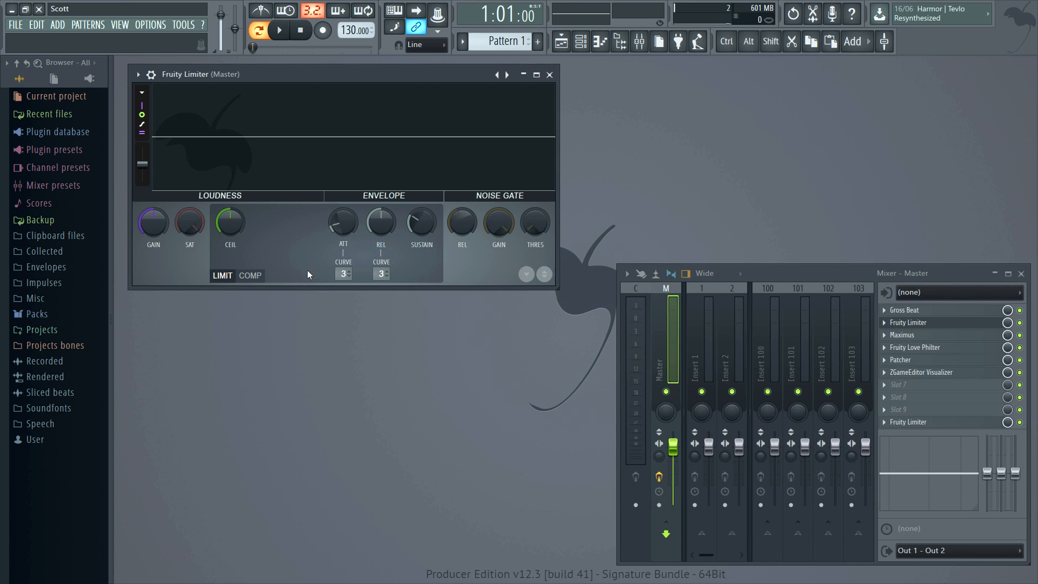
pyautogui.click(549, 74)
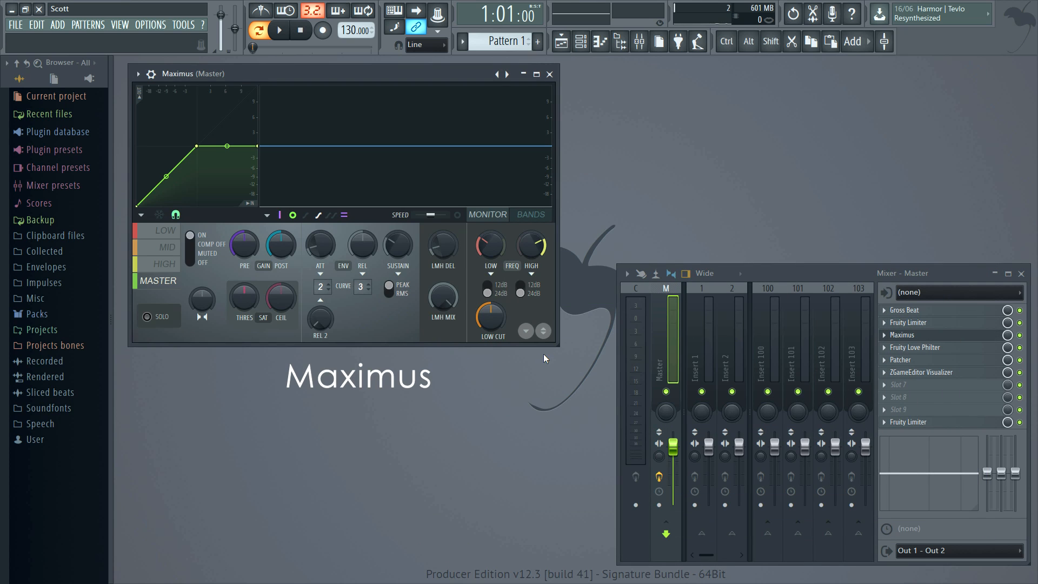
# - Enlarge the Maximus window to fill the workspace and add a point at -3.0 dB, 0.70 on the master band's curve
pyautogui.moveTo(558, 346); pyautogui.dragTo(1032, 578)
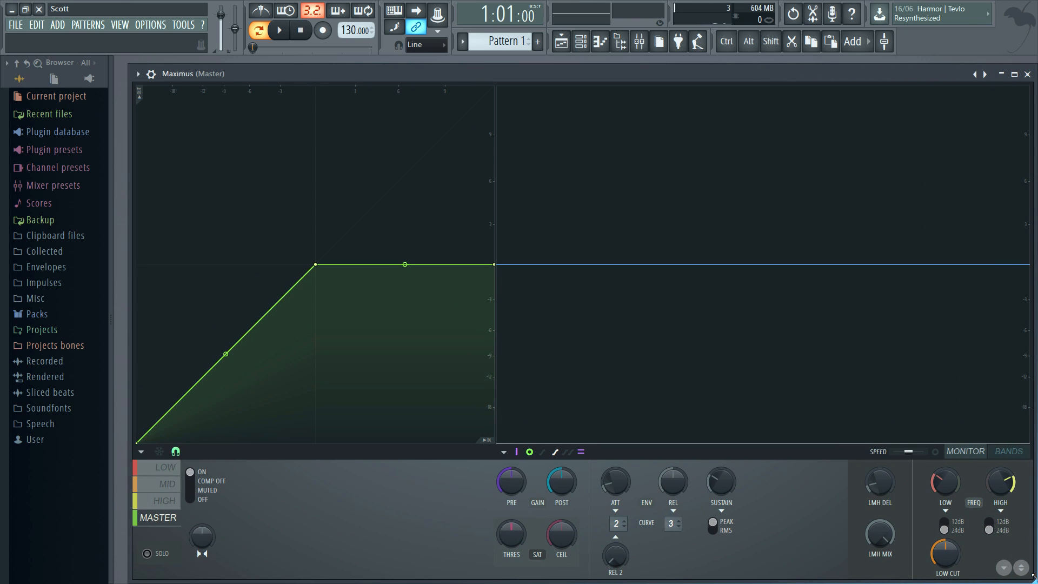
pyautogui.rightClick(281, 355)
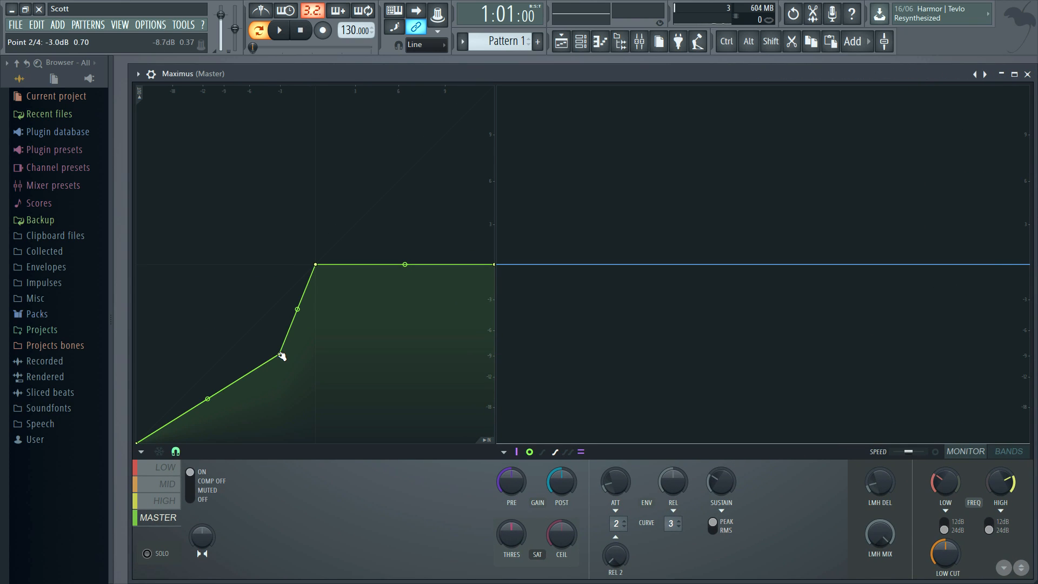
# - Realign the master curve's added point with the diagonal, view the MID and LOW curves with the BANDS display, and close Maximus
pyautogui.moveTo(280, 355); pyautogui.dragTo(242, 336)
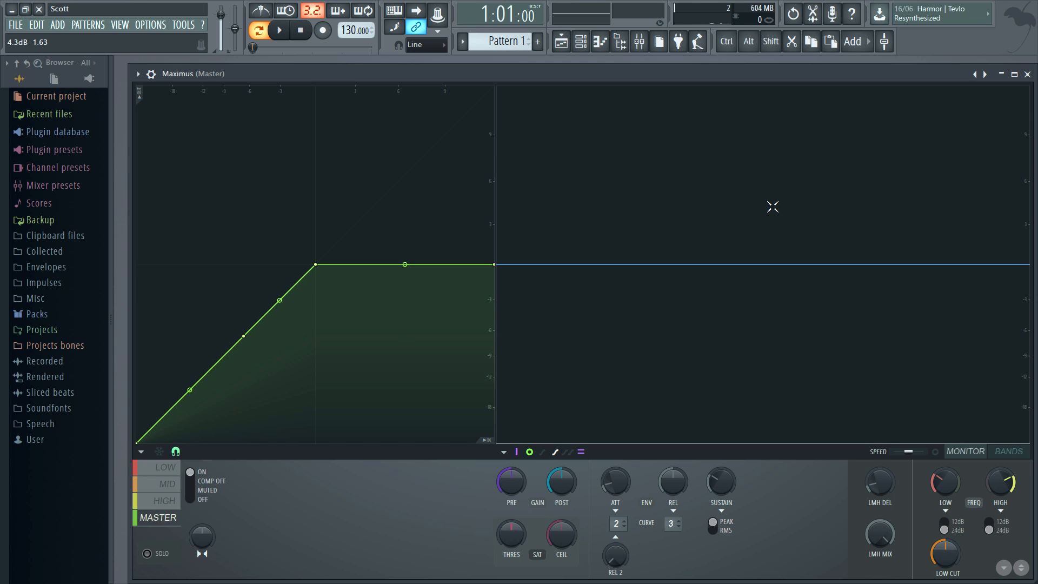
pyautogui.click(162, 484)
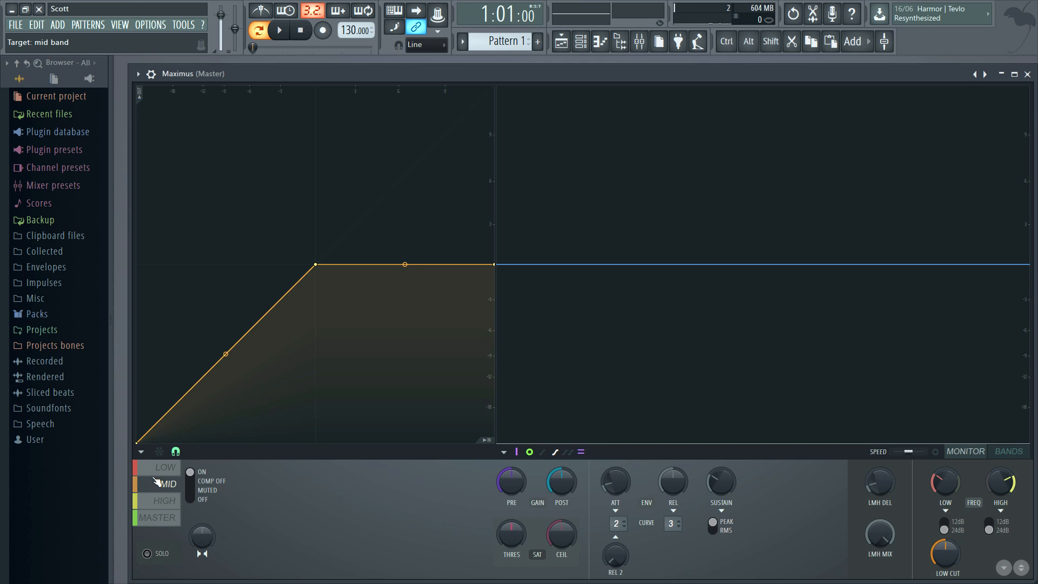
pyautogui.click(163, 467)
pyautogui.click(941, 454)
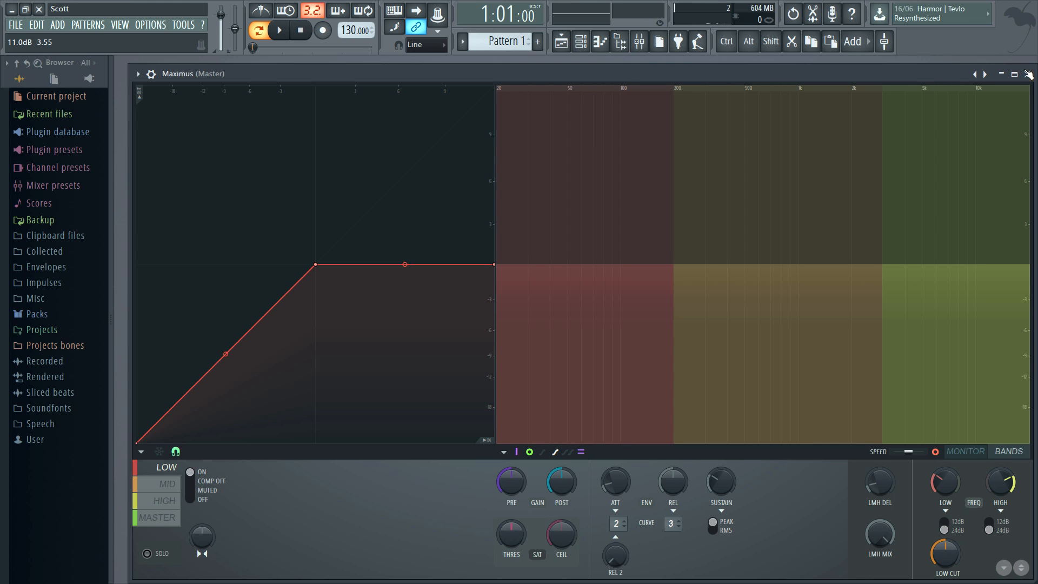
pyautogui.click(1026, 74)
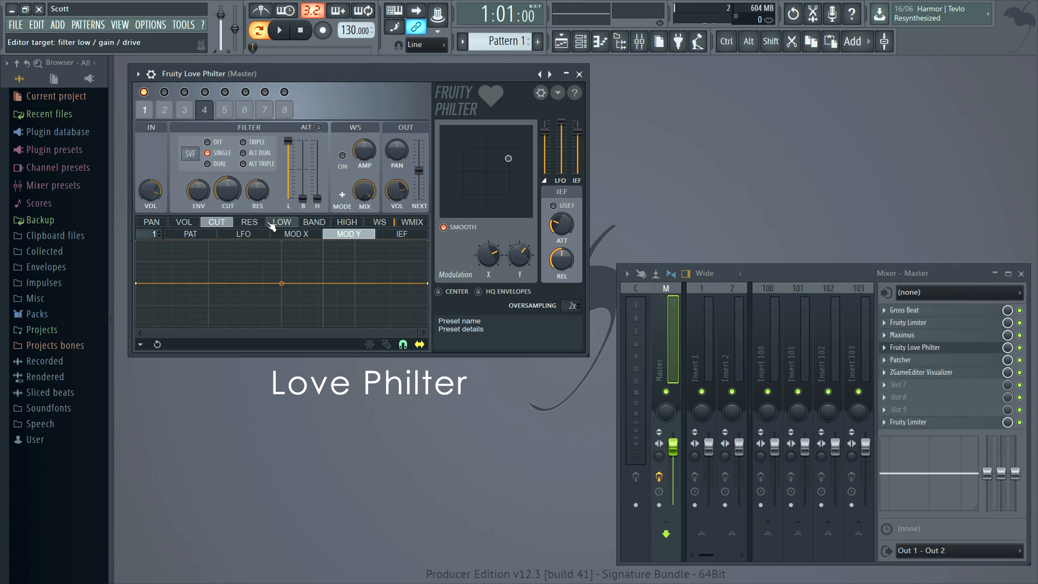
# - Select filter 1 in Fruity Love Philter and show its volume pattern envelope
pyautogui.click(144, 109)
pyautogui.click(184, 222)
pyautogui.click(191, 234)
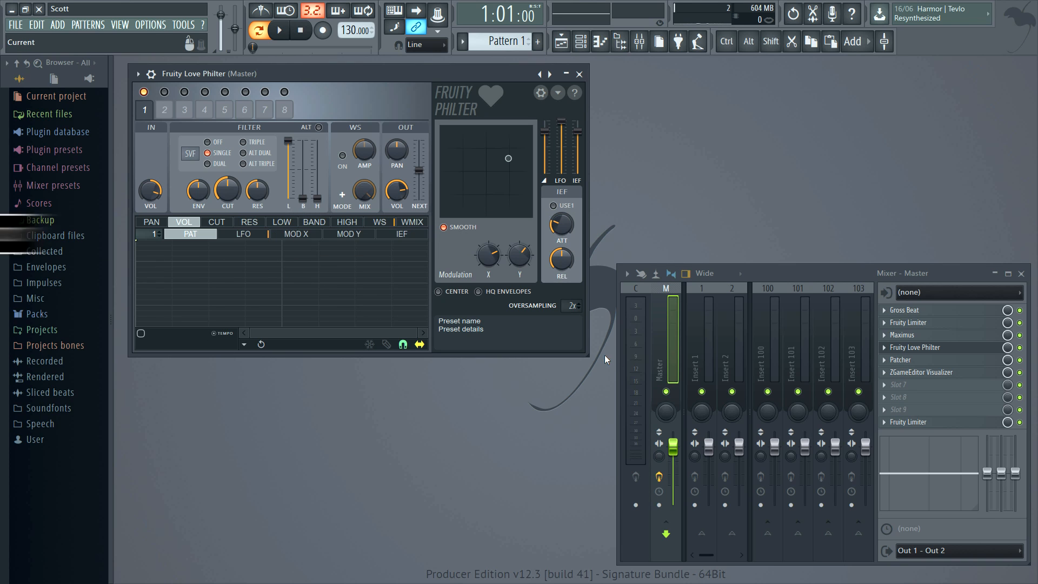
# - Enlarge the Fruity Love Philter window, show the volume LFO shape, and close the plugin
pyautogui.moveTo(589, 355); pyautogui.dragTo(989, 556)
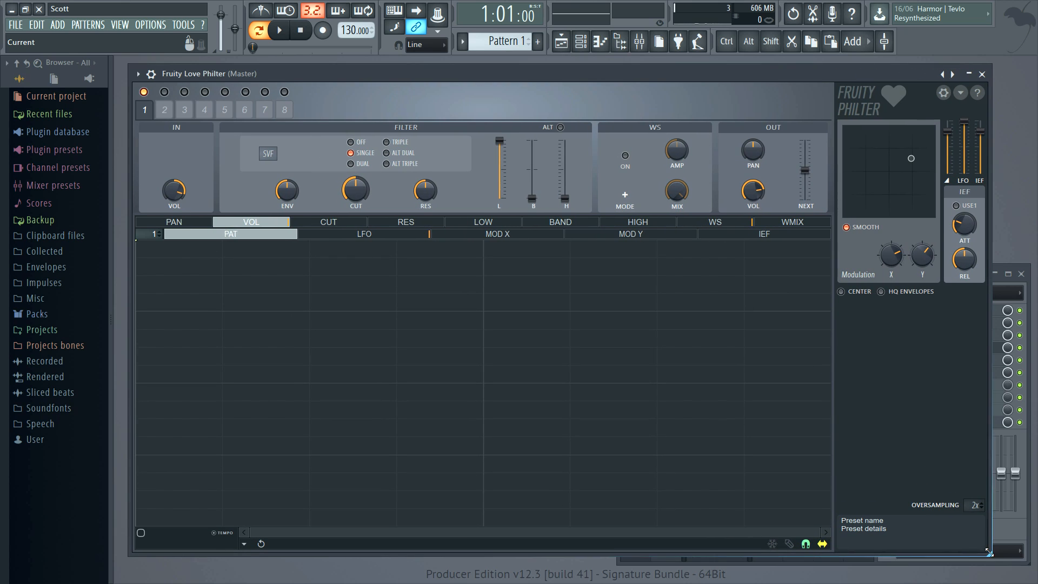
pyautogui.click(331, 235)
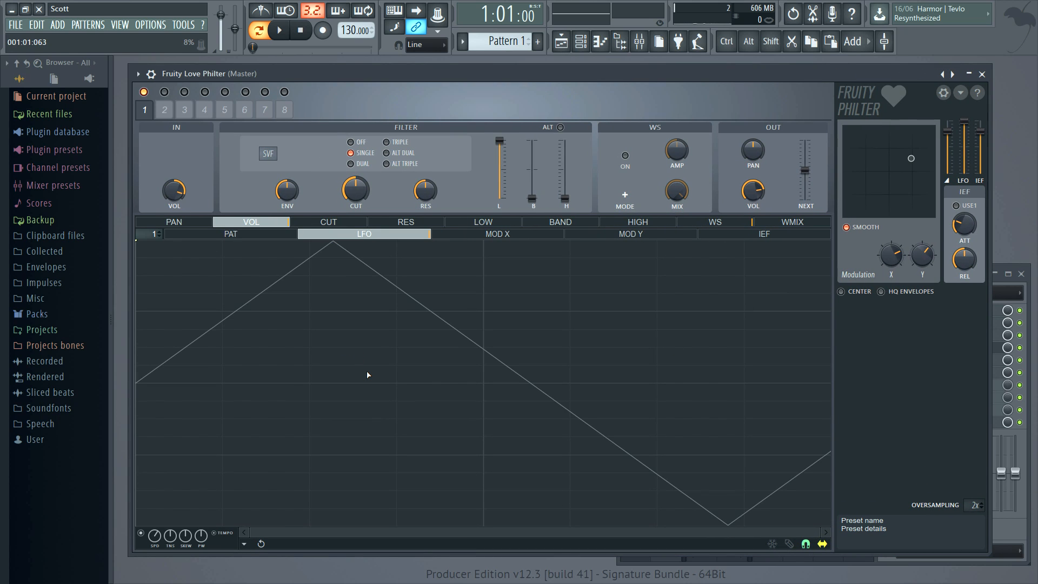
pyautogui.click(982, 74)
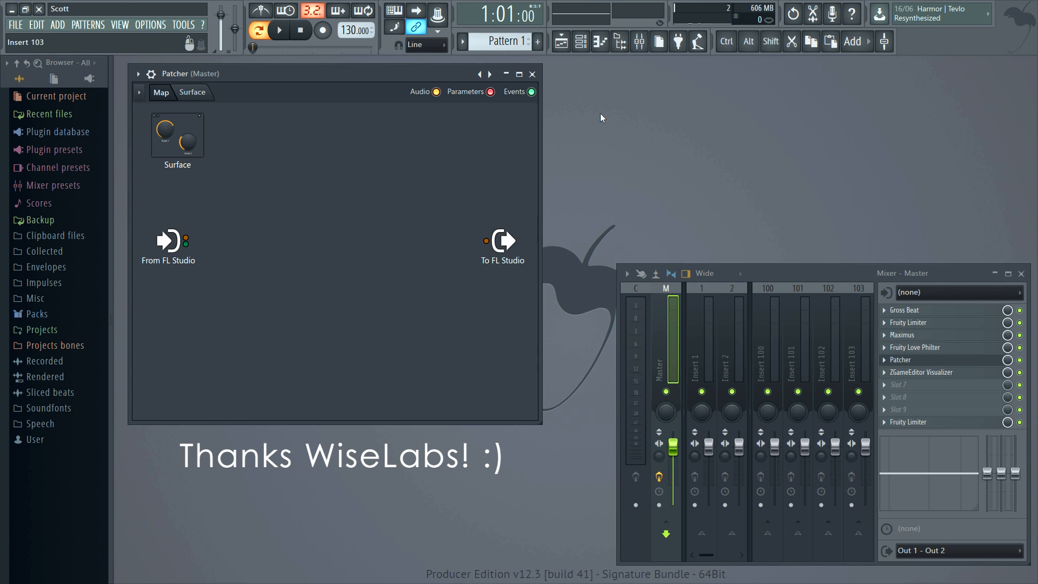
# - Load the WiseLabs 1K Compressor preset in Patcher on the Master track and show its map
pyautogui.rightClick(490, 74)
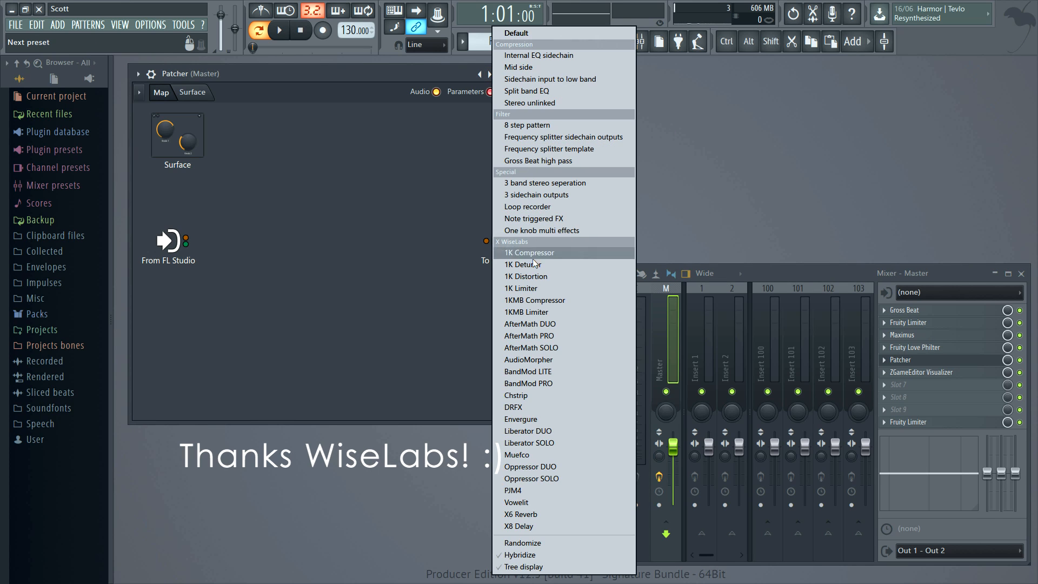
pyautogui.click(557, 254)
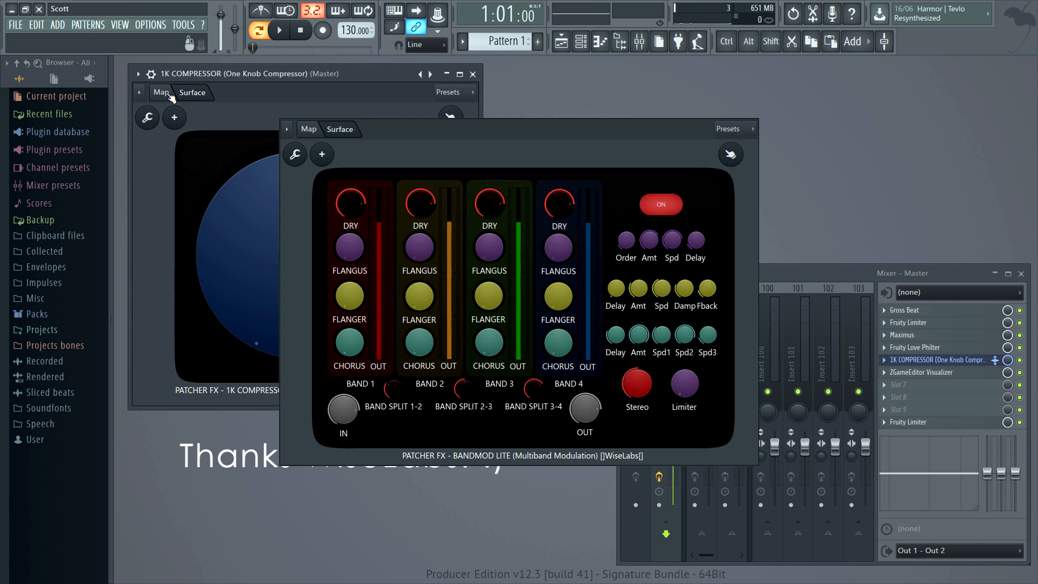
pyautogui.click(167, 94)
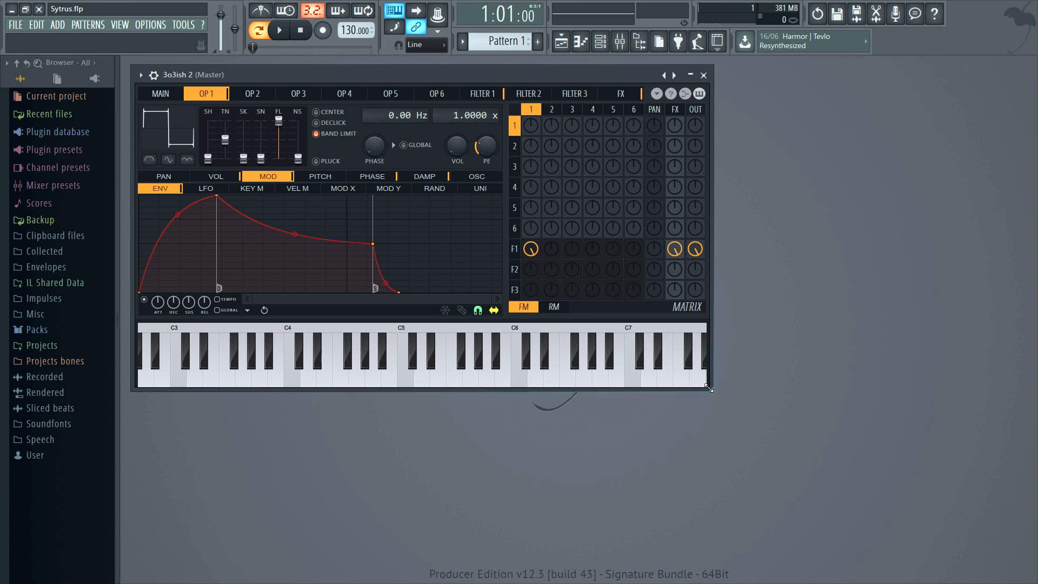
# - Enlarge the 3o3ish 2 plugin window to fill the workspace and lengthen the release of OP 1's modulation envelope
pyautogui.moveTo(708, 387); pyautogui.dragTo(1033, 581)
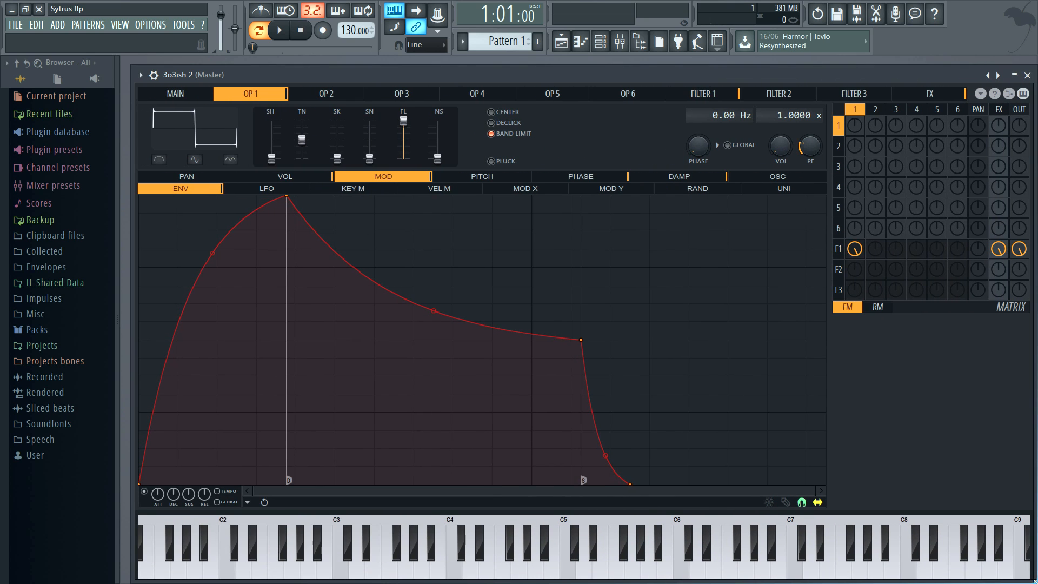
pyautogui.moveTo(630, 485); pyautogui.dragTo(811, 504)
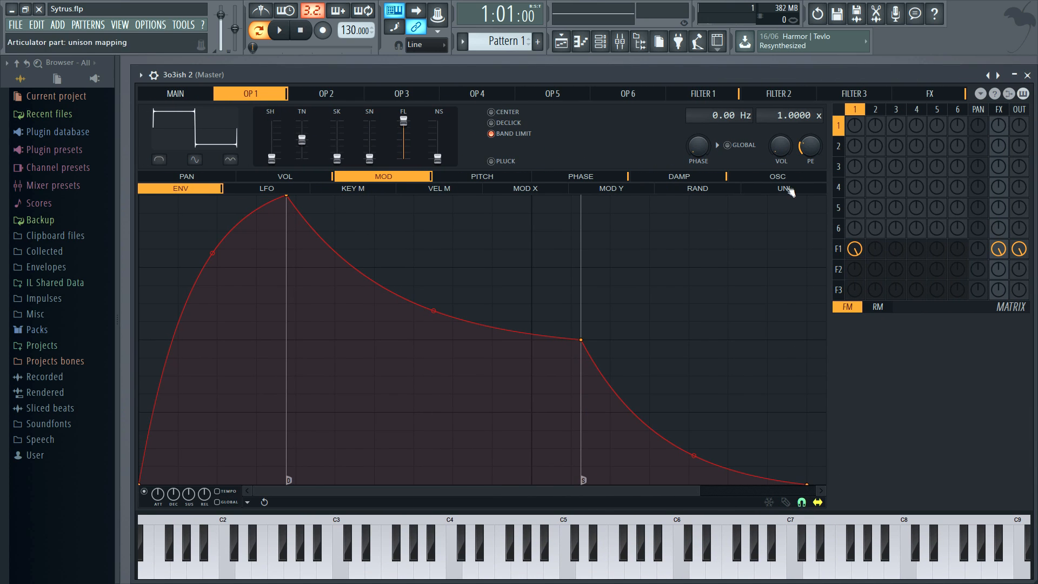
# - Show OP 1's oscillator editor and look through its harmonics
pyautogui.click(777, 176)
pyautogui.moveTo(488, 502); pyautogui.dragTo(623, 504)
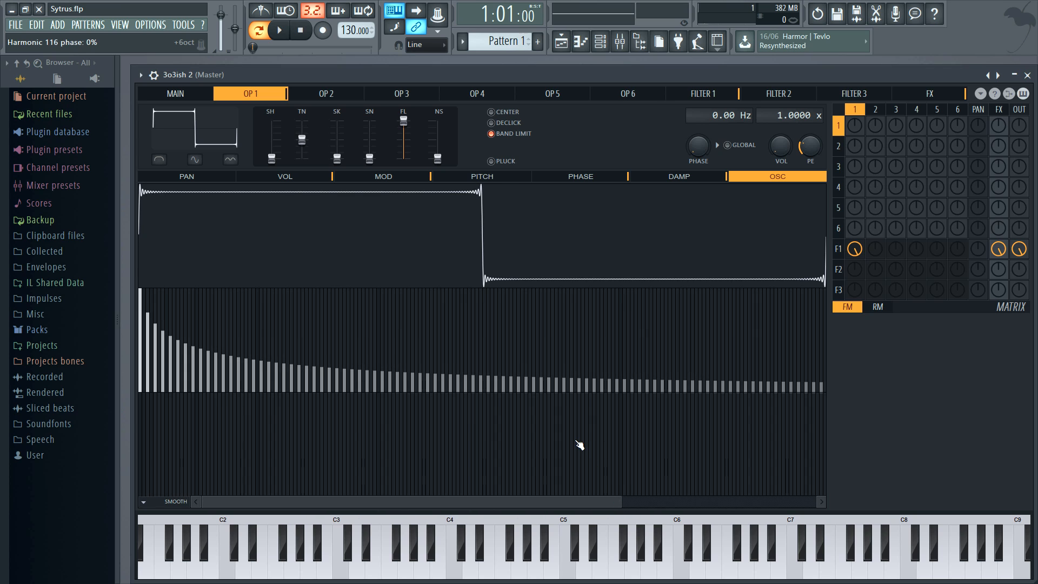
pyautogui.click(999, 77)
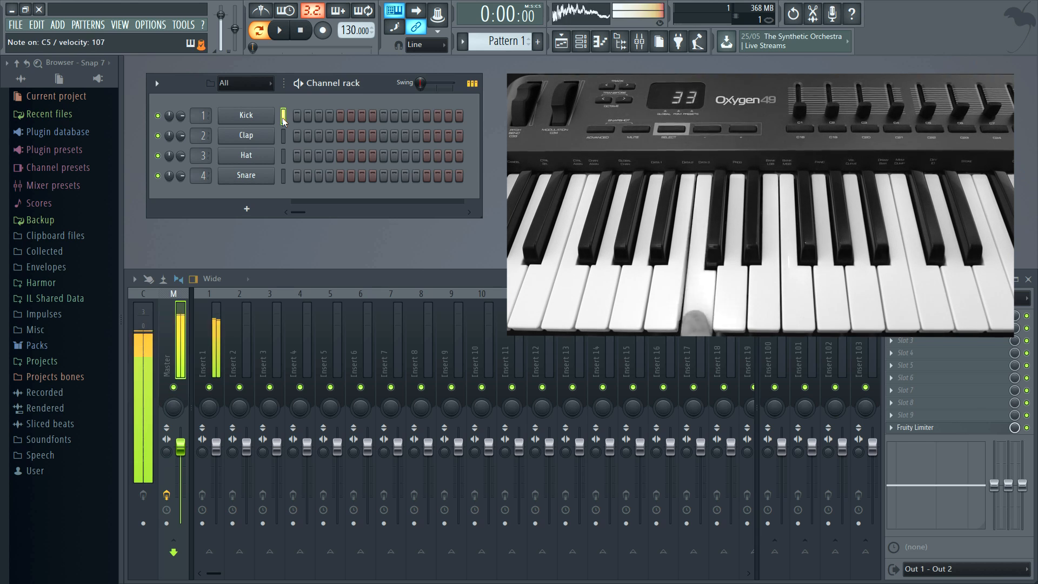
# - Select the Clap, Hat and Snare channels in turn for the MIDI keyboard to play, and reselect Kick
pyautogui.click(283, 139)
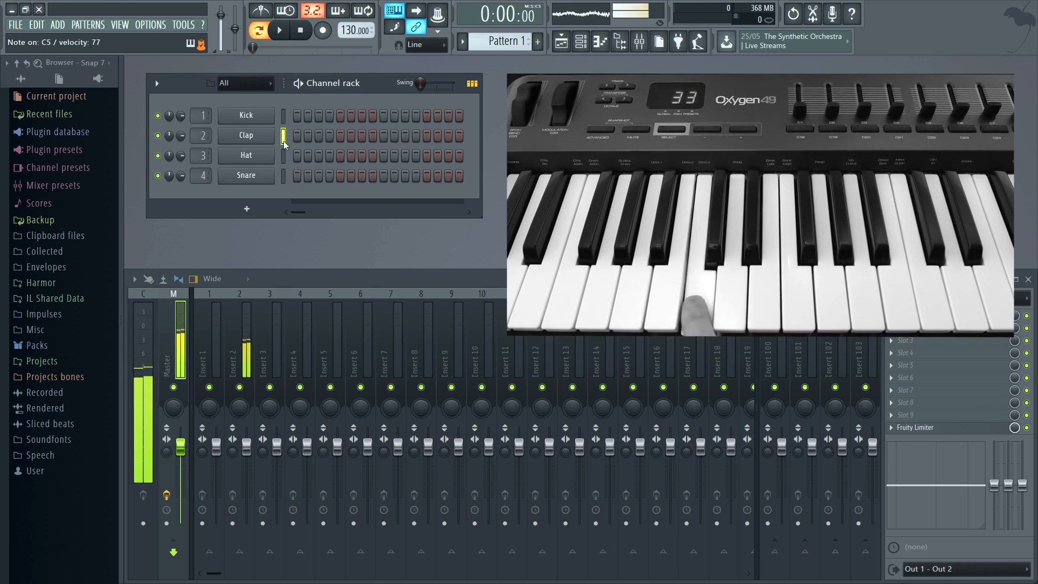
pyautogui.click(287, 150)
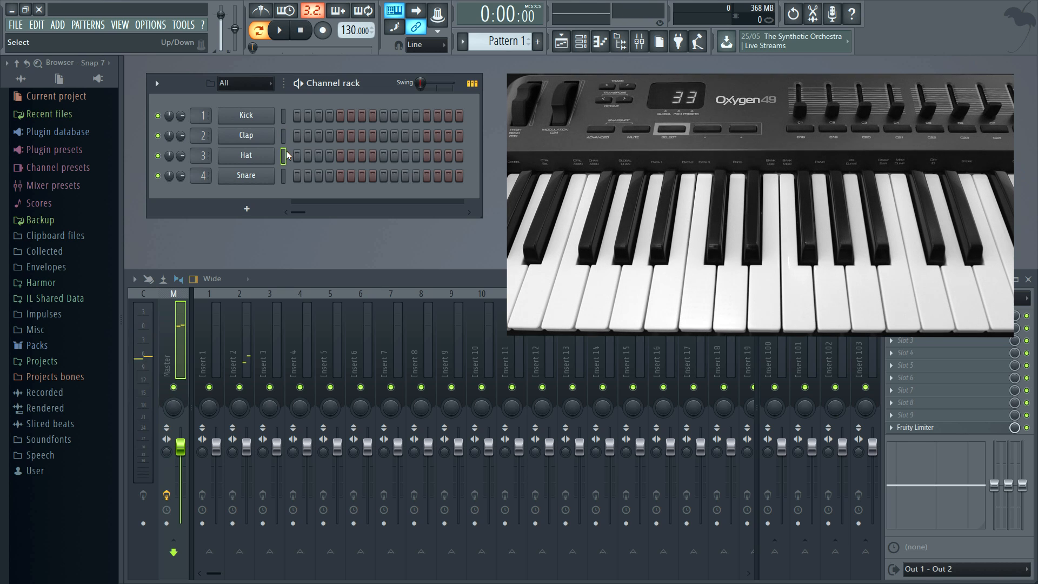
pyautogui.click(283, 176)
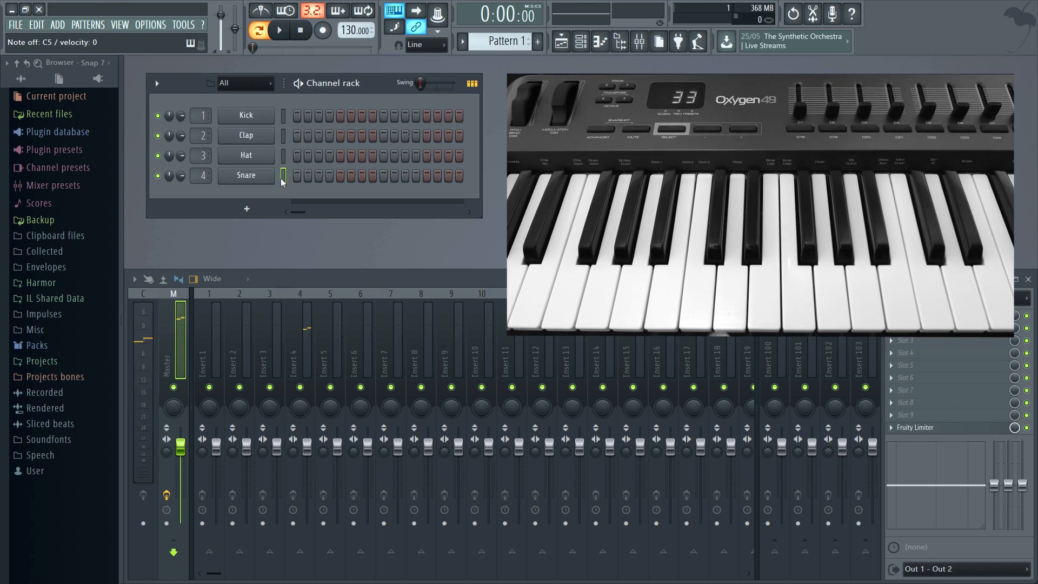
pyautogui.click(286, 119)
# - Set the Kick channel to receive notes only from the Oxygen 49 on MIDI channel 1
pyautogui.rightClick(275, 113)
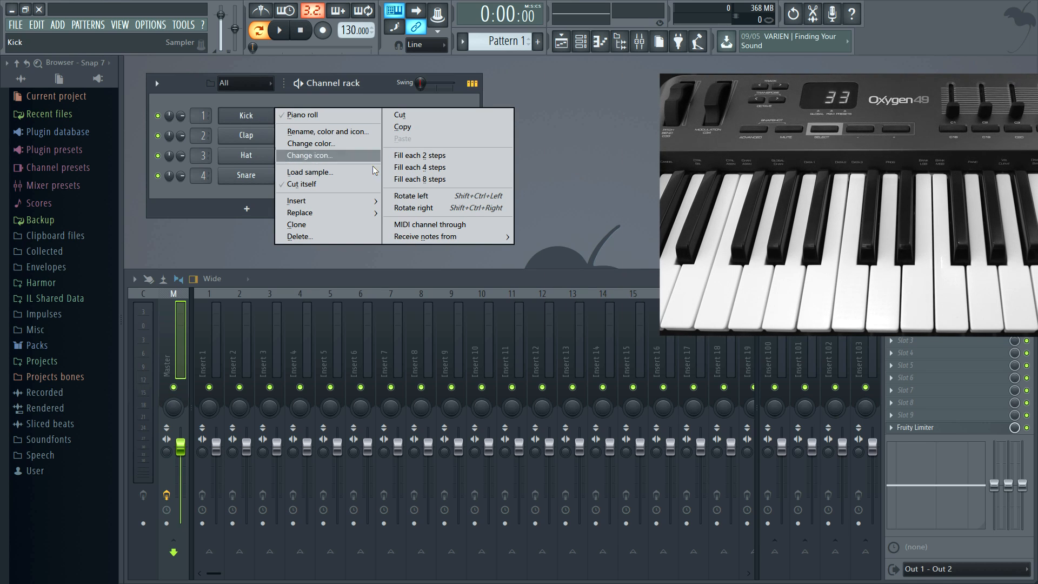
pyautogui.moveTo(421, 238)
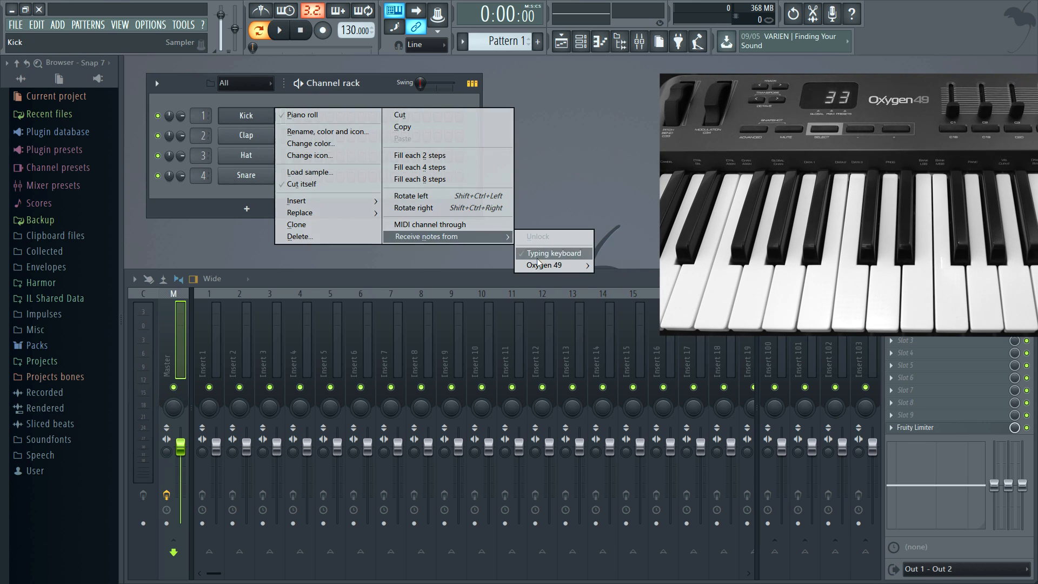
pyautogui.moveTo(538, 266)
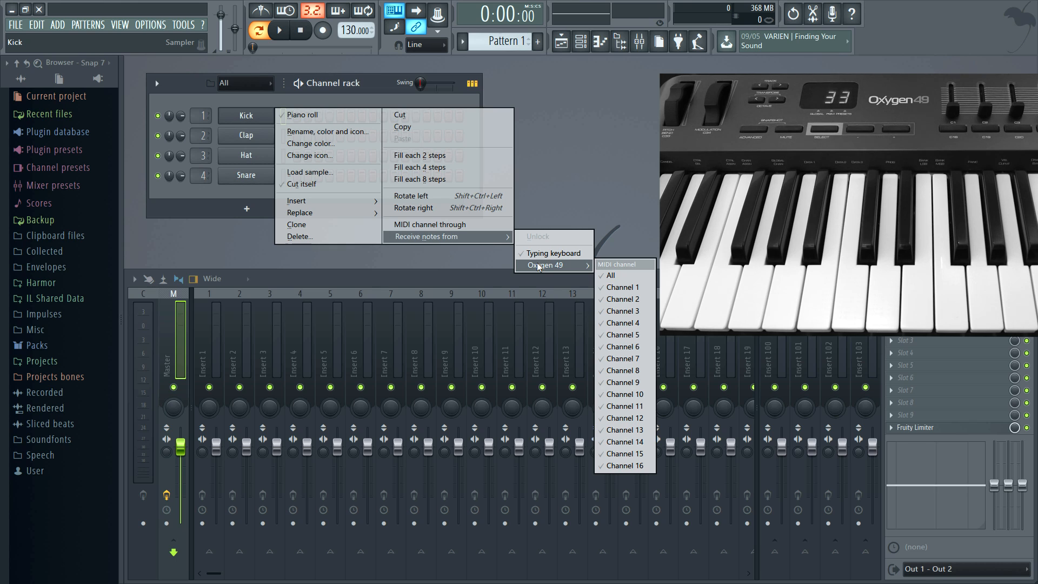
pyautogui.click(623, 287)
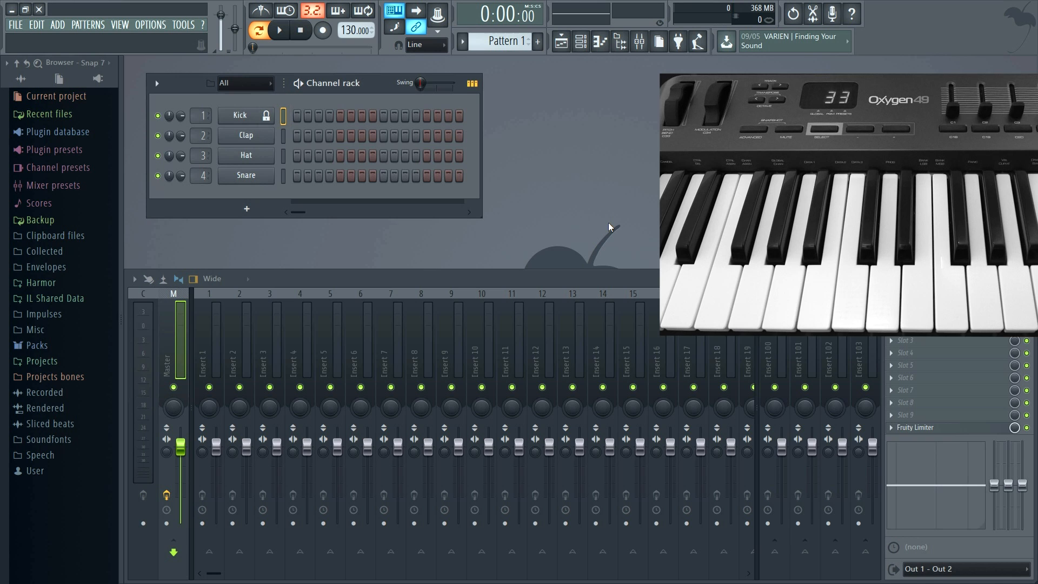
# - Select the Clap channel, set it to receive notes from the typing keyboard, and play several C5 notes to test it
pyautogui.click(284, 138)
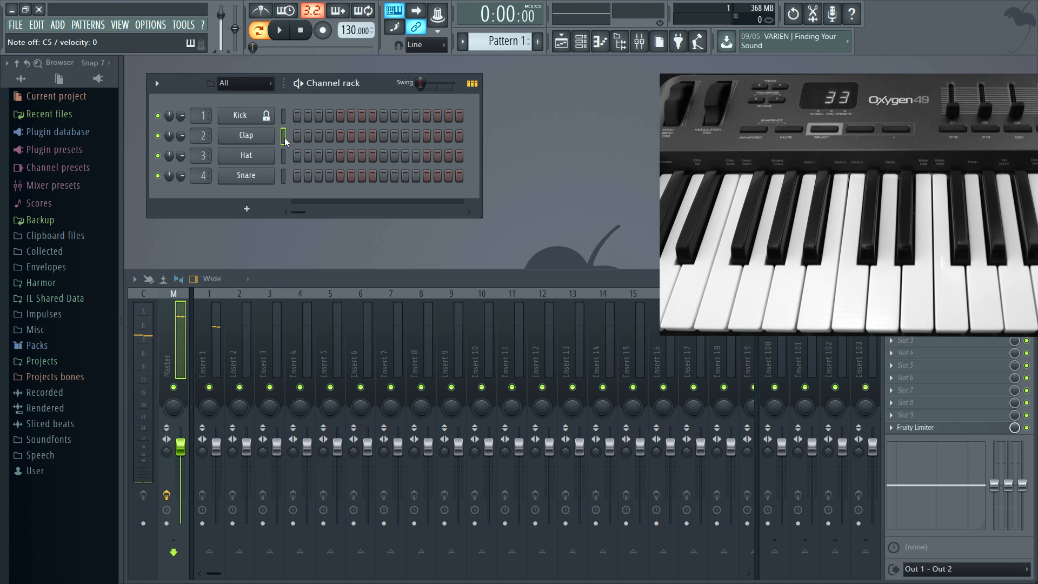
pyautogui.rightClick(273, 132)
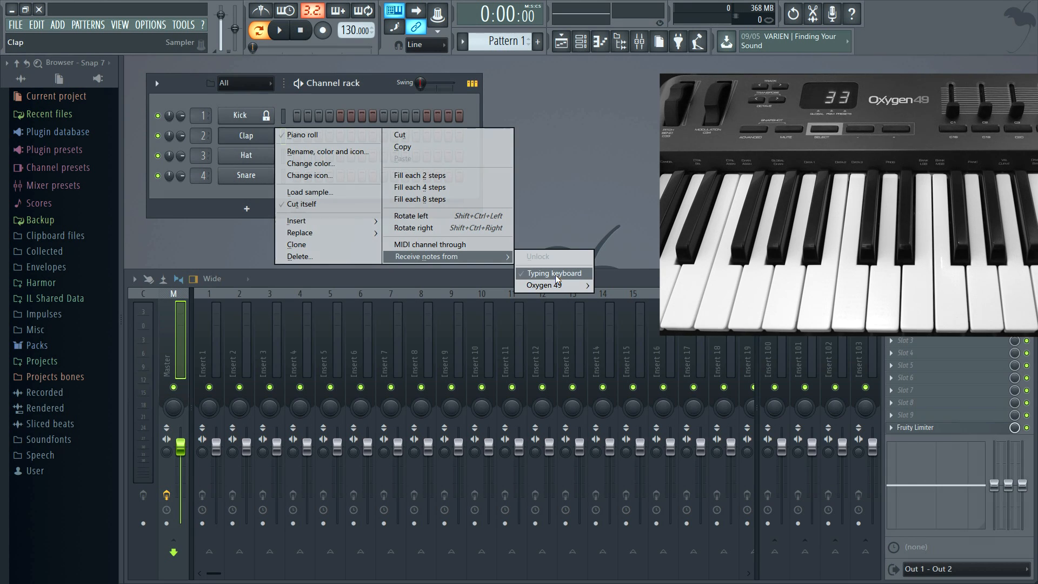
pyautogui.click(556, 274)
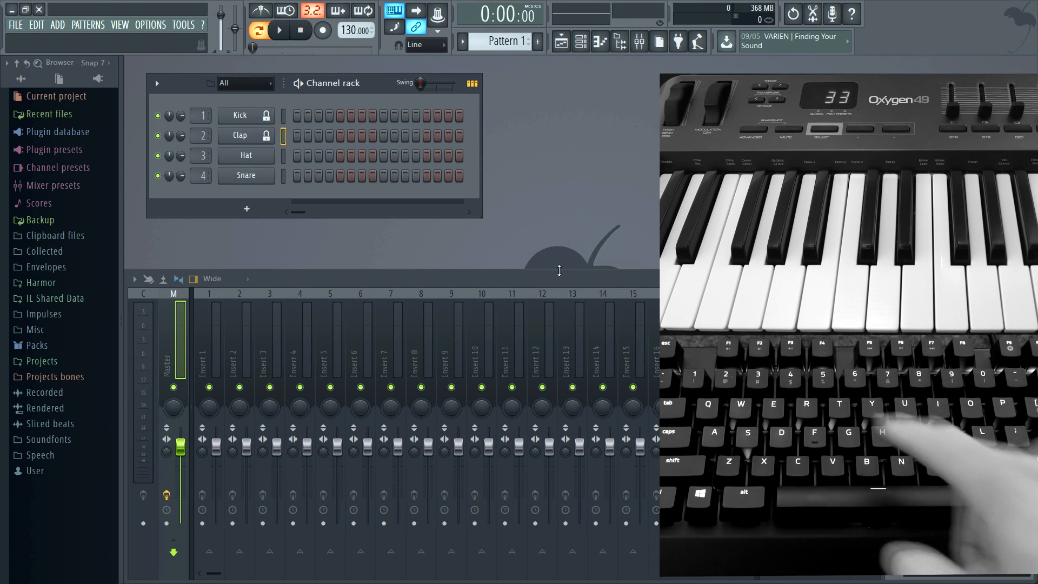
pyautogui.press('b')
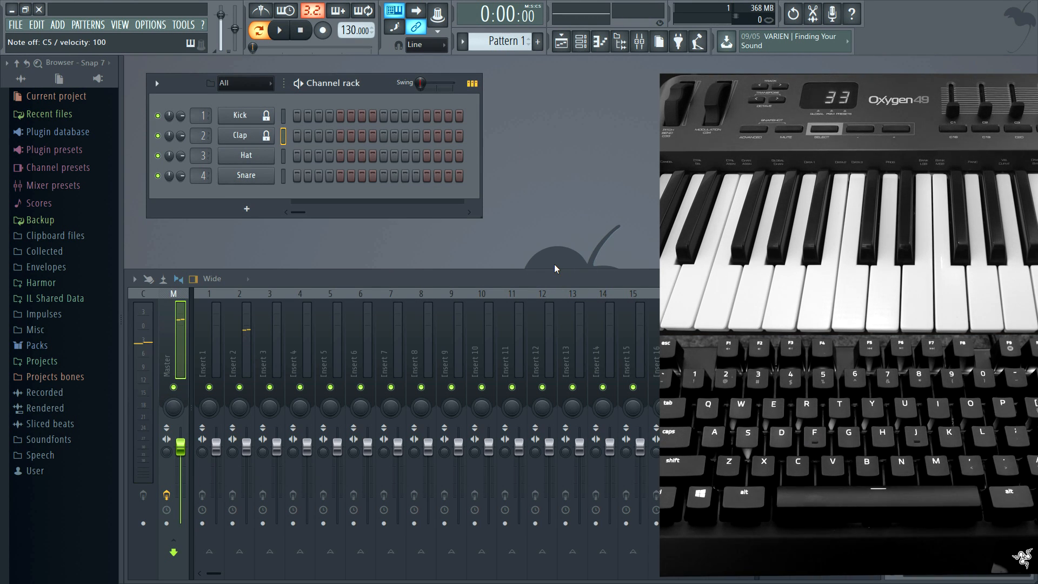
pyautogui.press('b')
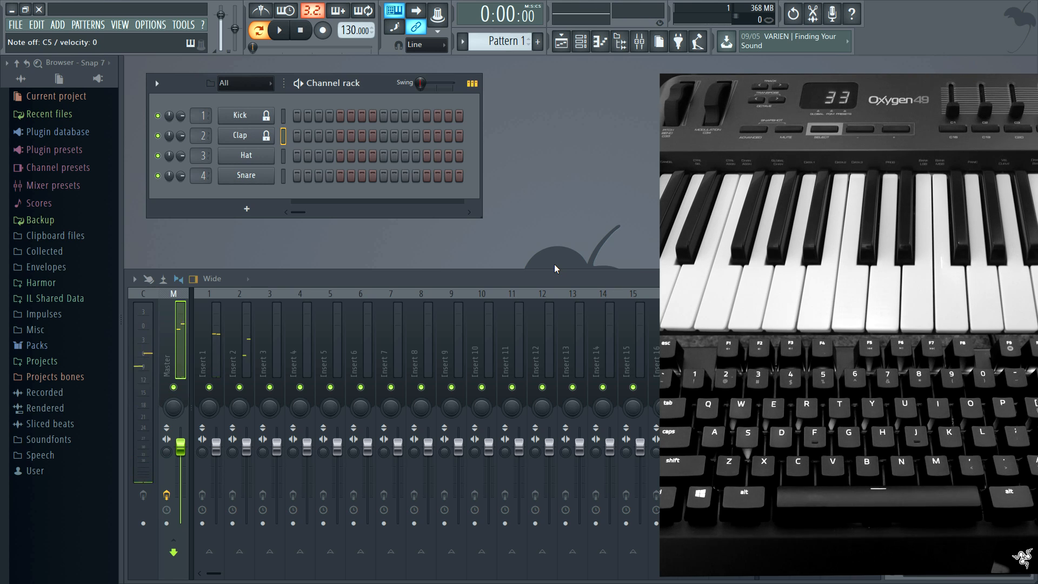
pyautogui.press('b')
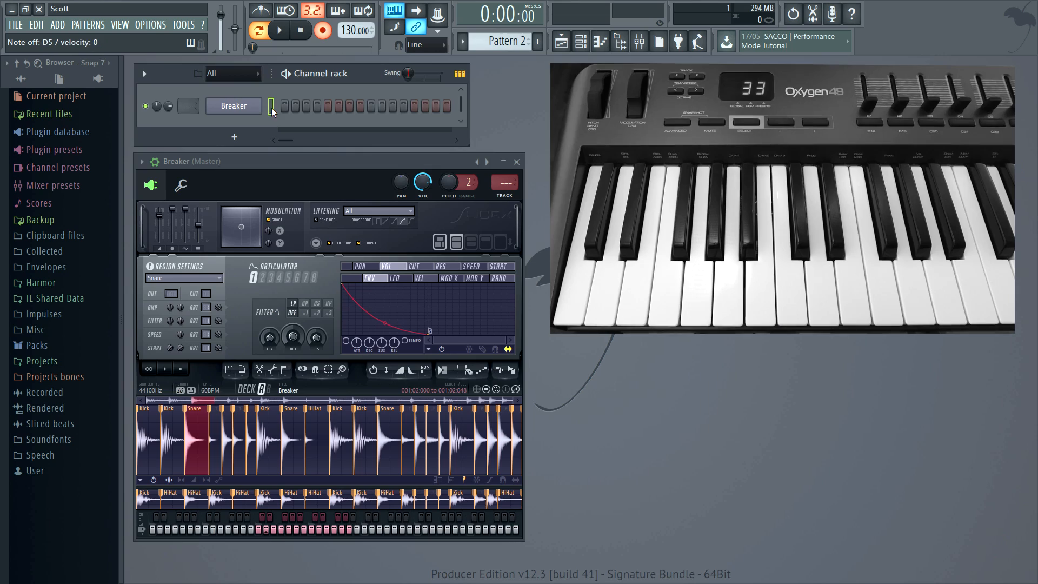
# - View the Breaker channel's MIDI channel through option, dismiss the options, and start playback of Pattern 2
pyautogui.rightClick(230, 110)
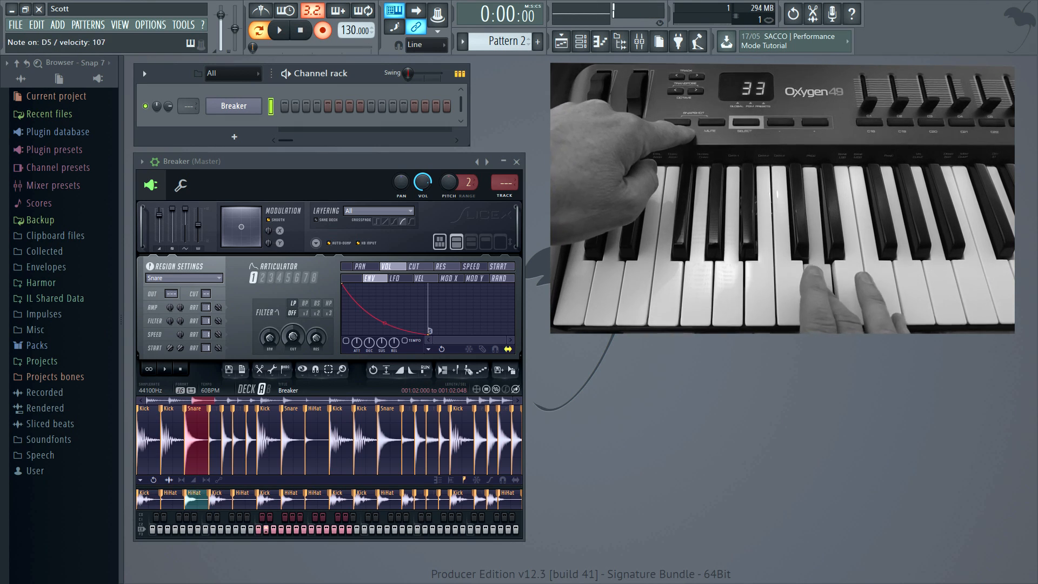
pyautogui.rightClick(231, 103)
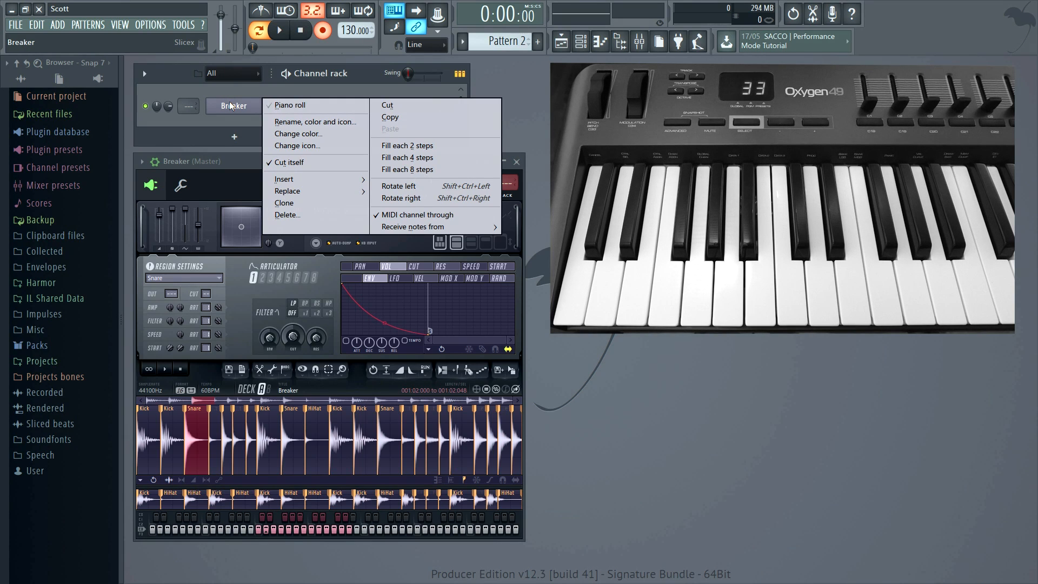
pyautogui.press('Escape')
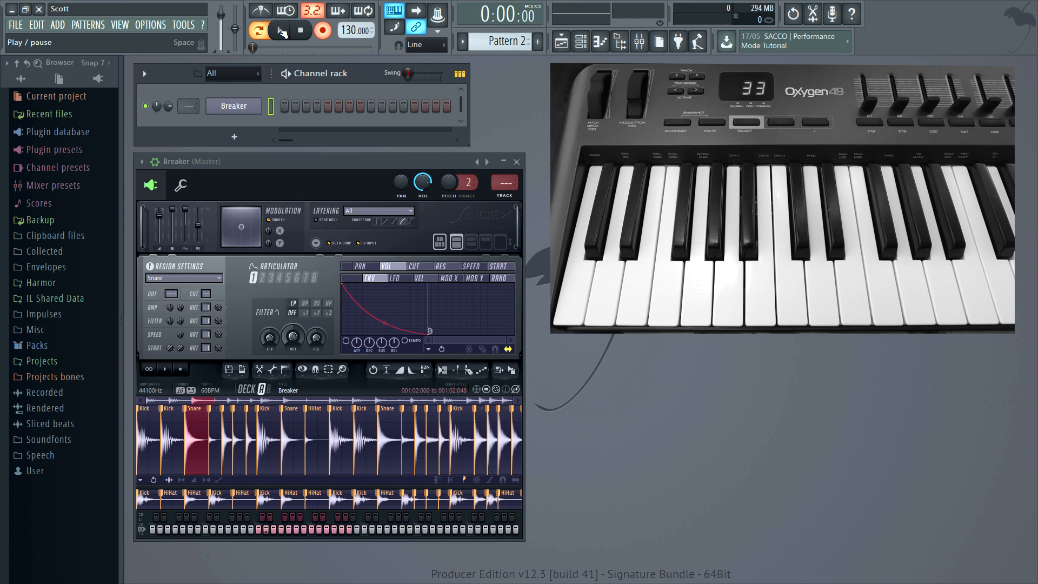
pyautogui.click(280, 31)
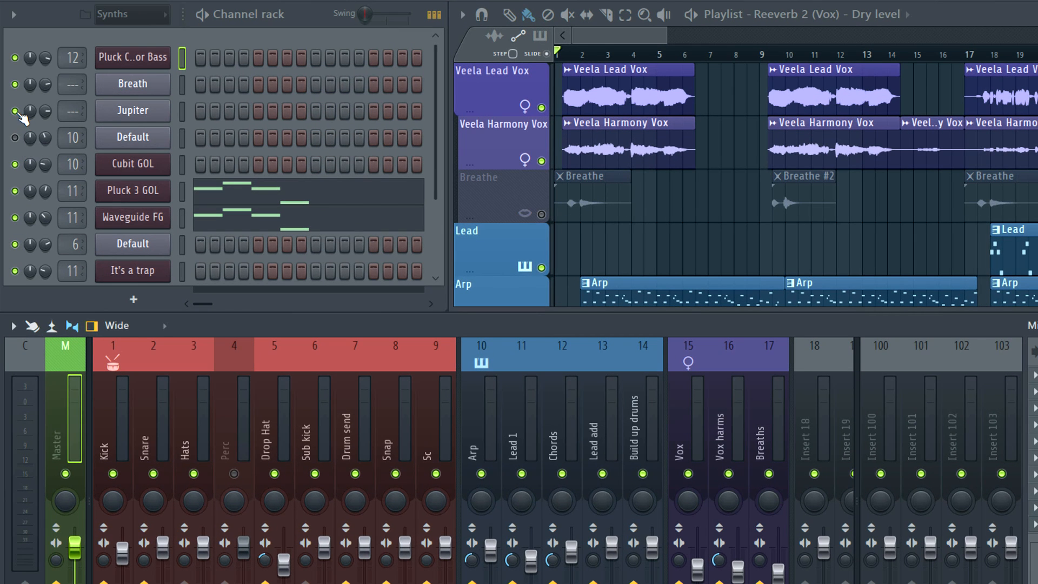
# - Lock the mute states of the Jupiter and adjacent Default channels, the Veela Harmony Vox and Breathe playlist tracks, and the Hats and Perc mixer tracks
pyautogui.keyDown('shift'); pyautogui.rightClick(17, 112); pyautogui.keyUp('shift')
pyautogui.keyDown('shift'); pyautogui.rightClick(17, 137); pyautogui.keyUp('shift')
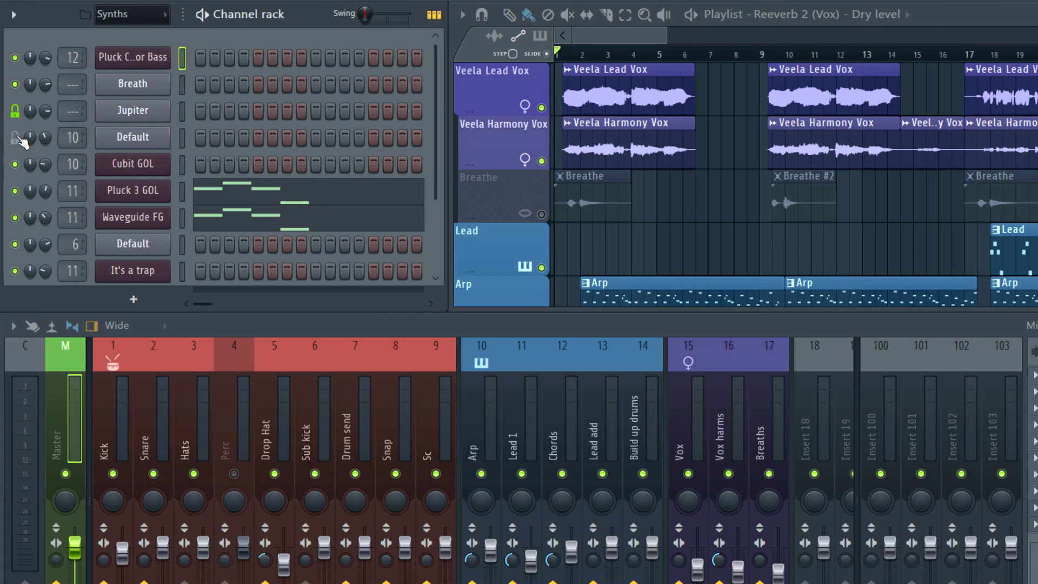
pyautogui.keyDown('shift'); pyautogui.rightClick(541, 161); pyautogui.keyUp('shift')
pyautogui.keyDown('shift'); pyautogui.rightClick(541, 214); pyautogui.keyUp('shift')
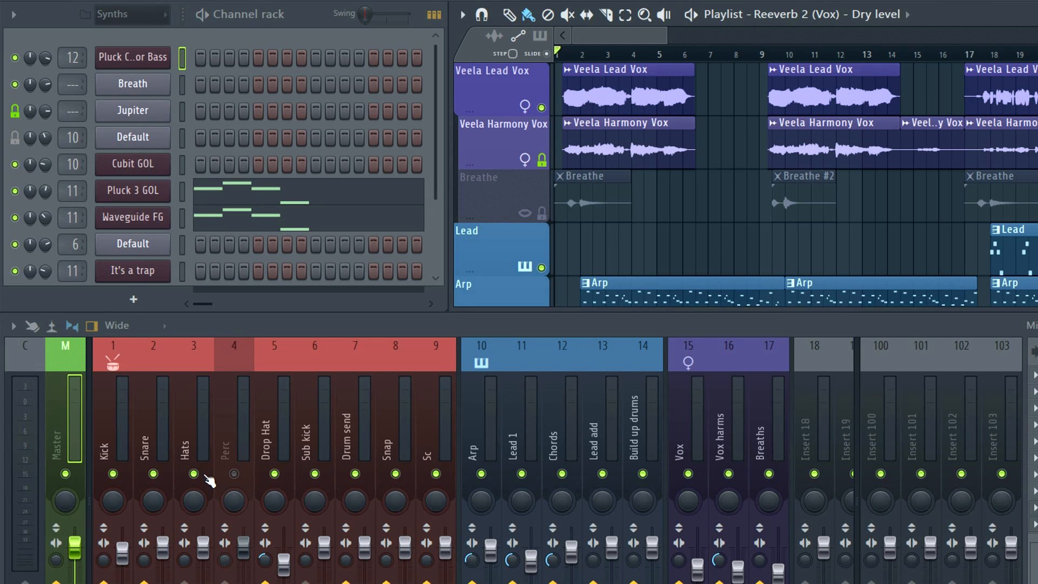
pyautogui.keyDown('shift'); pyautogui.rightClick(193, 473); pyautogui.keyUp('shift')
pyautogui.keyDown('shift'); pyautogui.rightClick(233, 474); pyautogui.keyUp('shift')
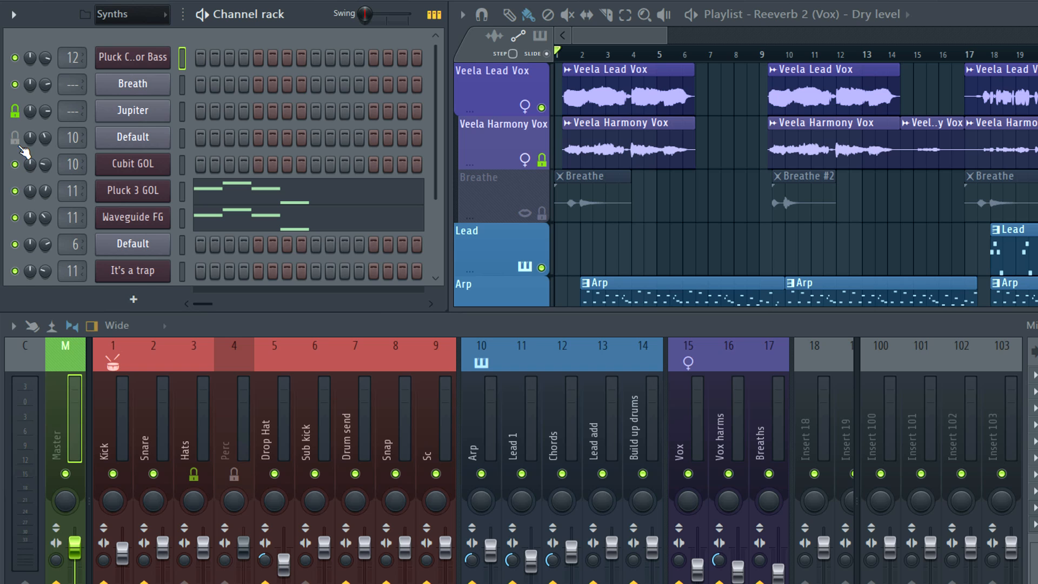
# - Unlock the mute states of the Jupiter and adjacent Default channels and of the Veela Harmony Vox and Breathe playlist tracks
pyautogui.click(16, 112)
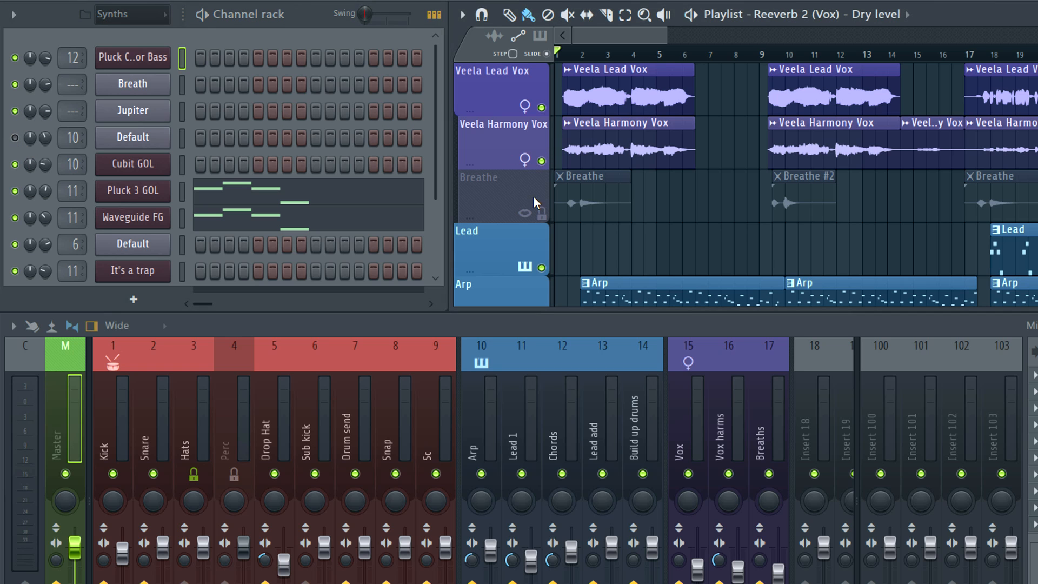
pyautogui.click(542, 213)
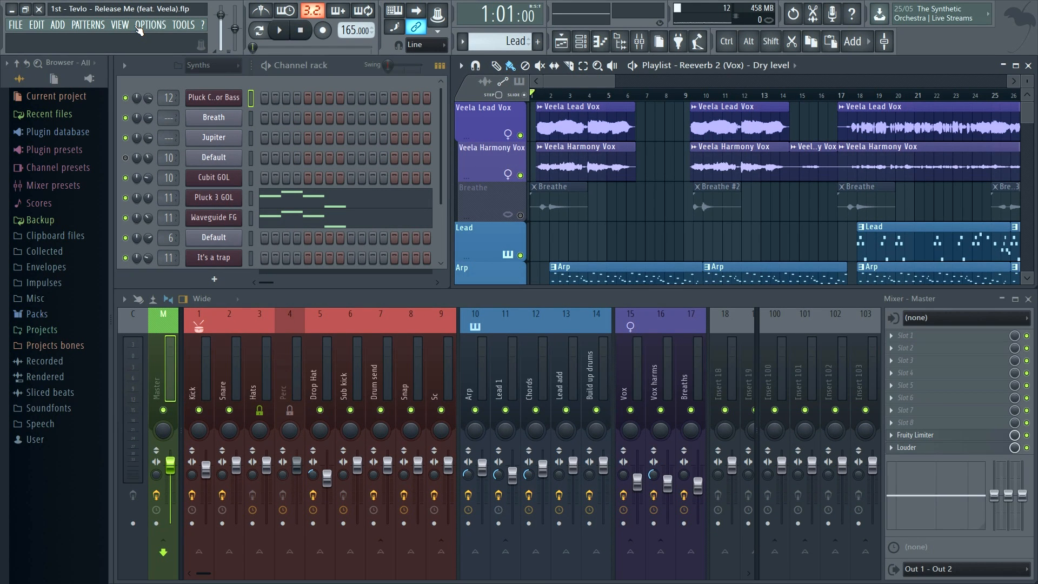
# - Enable "Restore previous state after solo" in the general settings
pyautogui.click(139, 30)
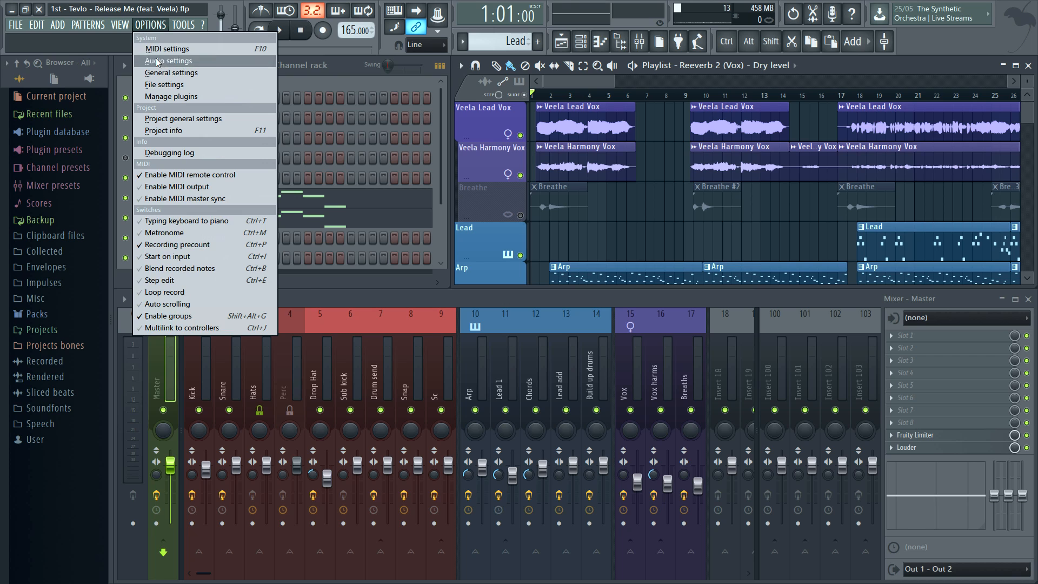
pyautogui.click(154, 73)
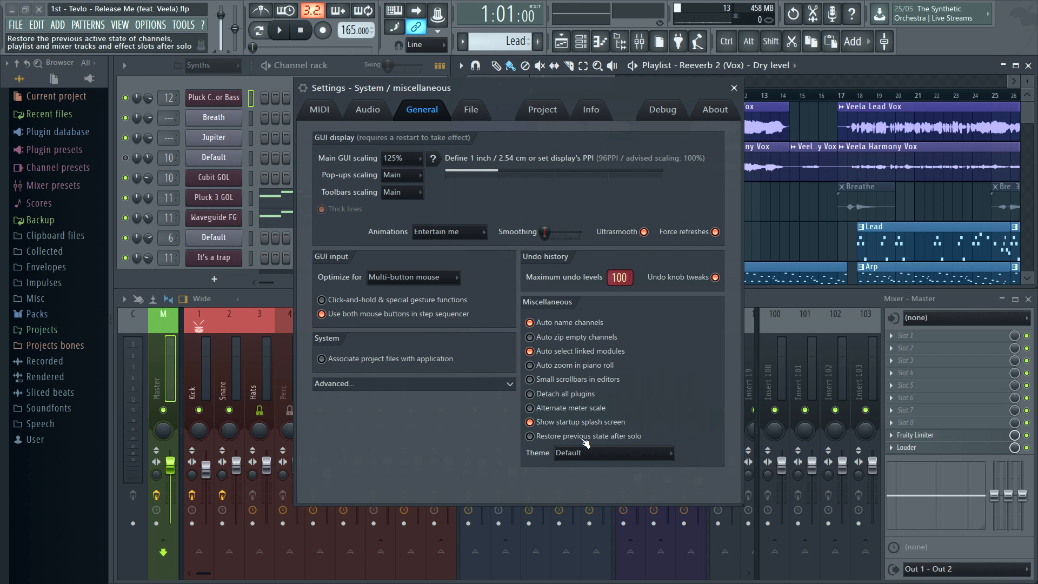
pyautogui.click(530, 436)
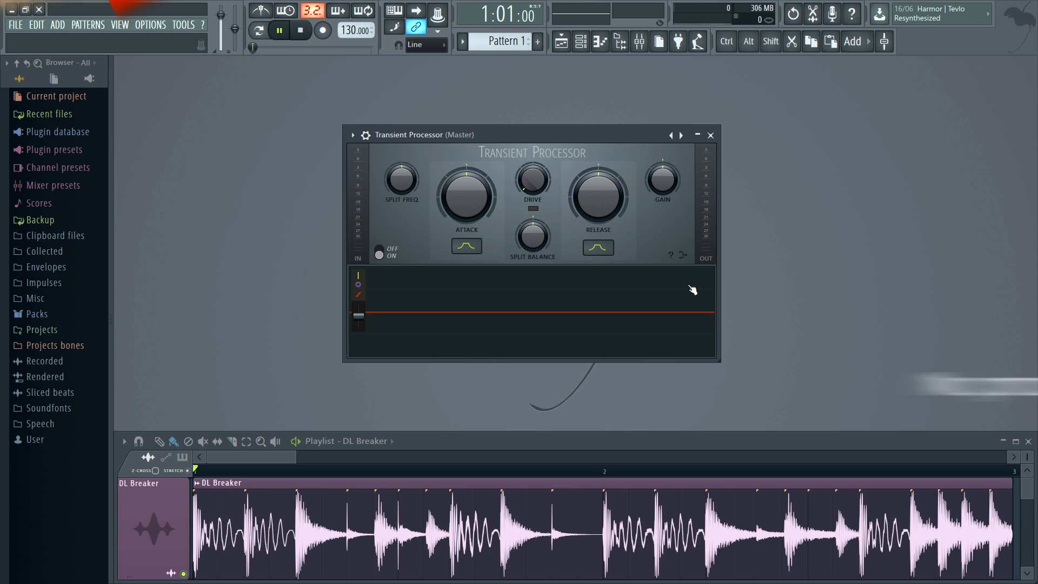
# - Play the DL Breaker loop, audition the Transient Processor's Attack at 100% and -100%, and reset it
pyautogui.press('space')
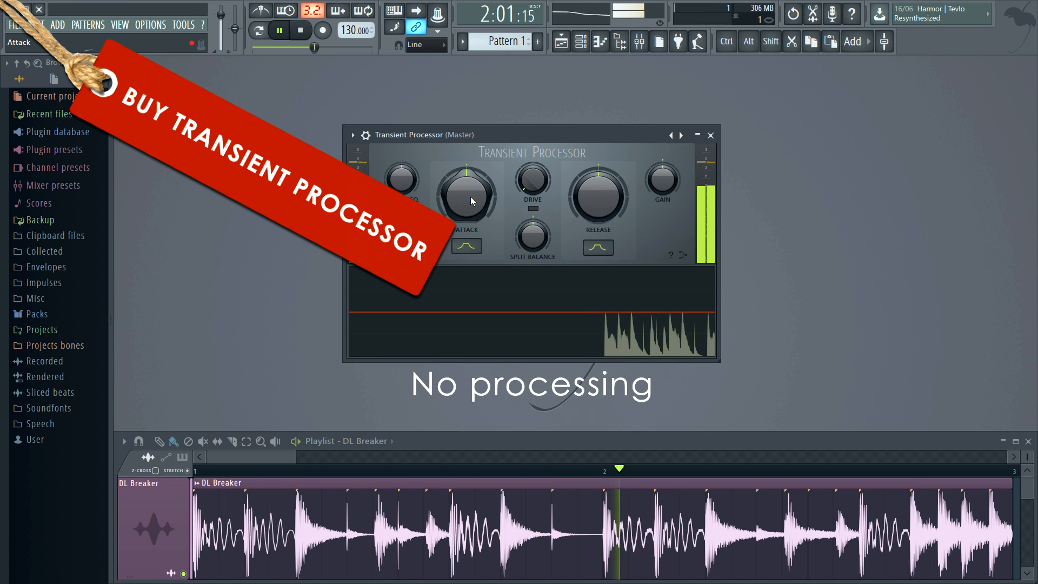
pyautogui.moveTo(470, 196); pyautogui.dragTo(471, 186)
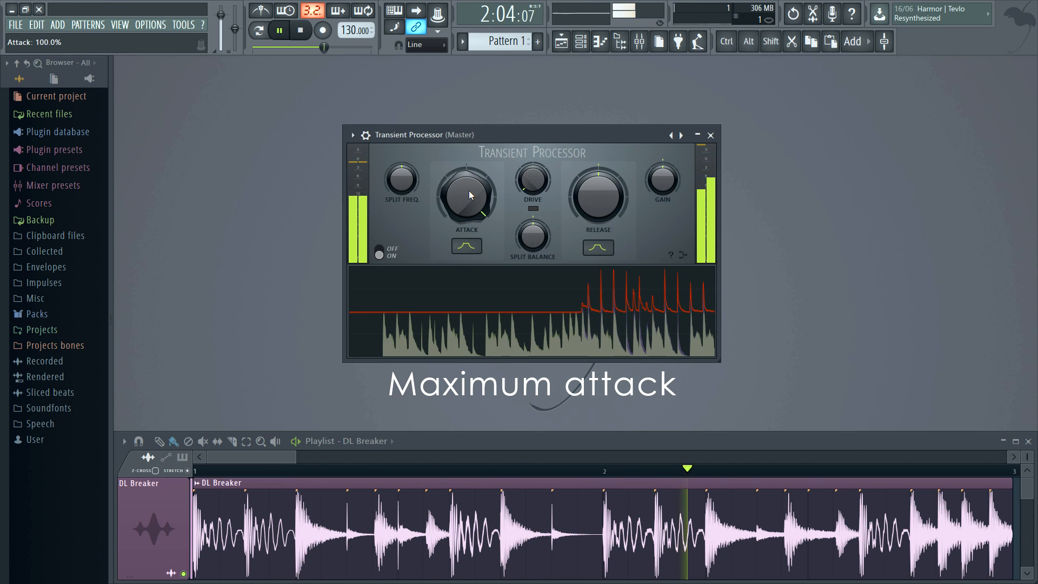
pyautogui.moveTo(469, 190); pyautogui.dragTo(469, 298)
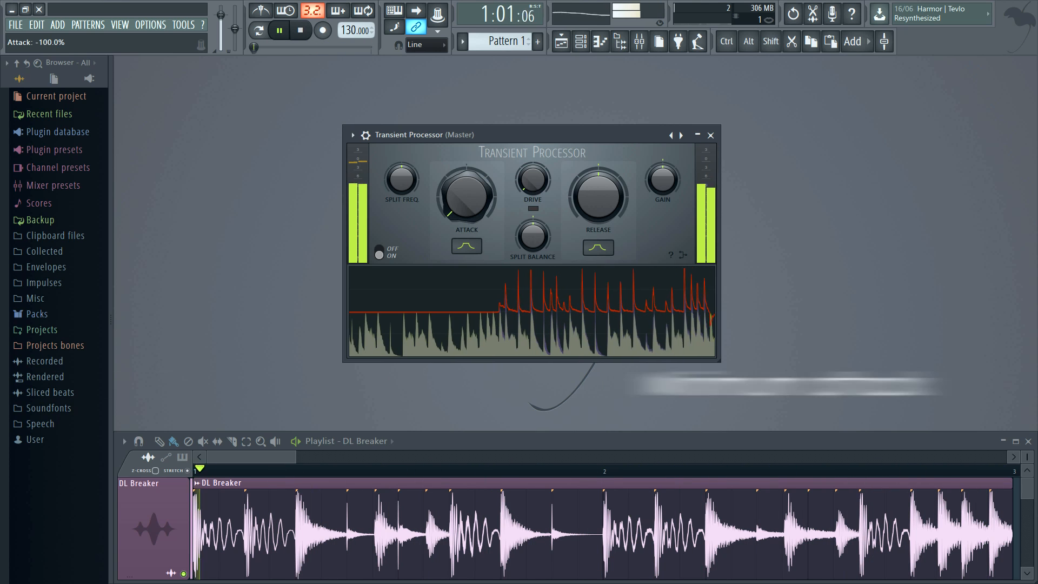
pyautogui.rightClick(469, 204)
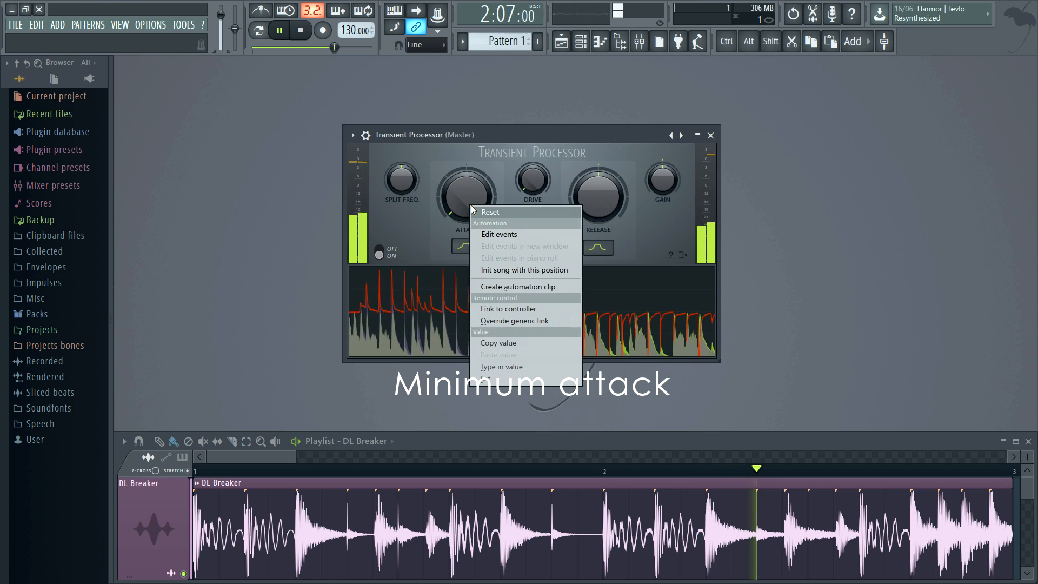
pyautogui.click(480, 212)
# - Audition the Transient Processor's Release at maximum, set it to minimum, and stop playback
pyautogui.moveTo(600, 198); pyautogui.dragTo(624, 136)
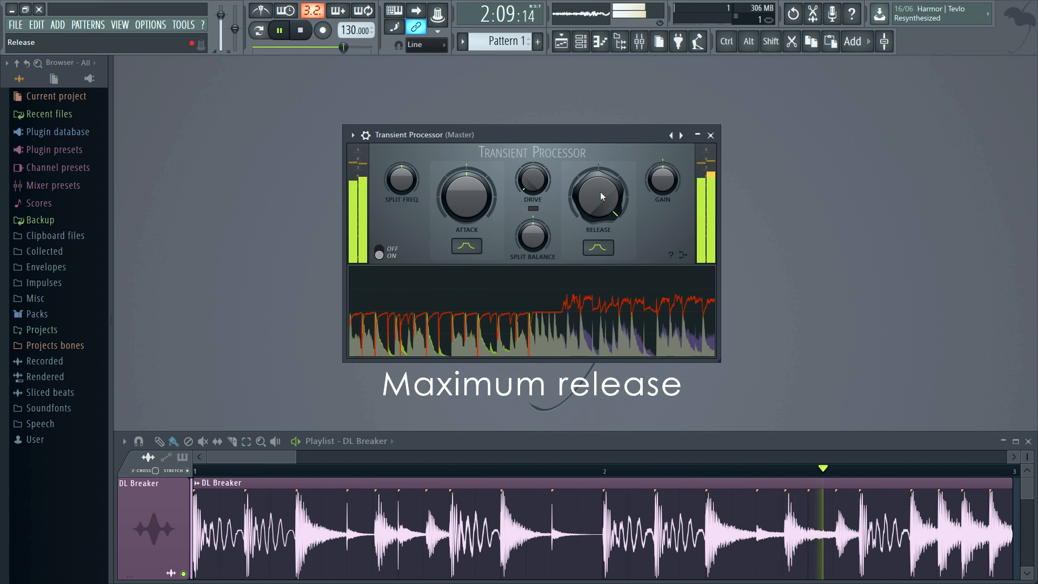
pyautogui.moveTo(601, 190); pyautogui.dragTo(603, 206)
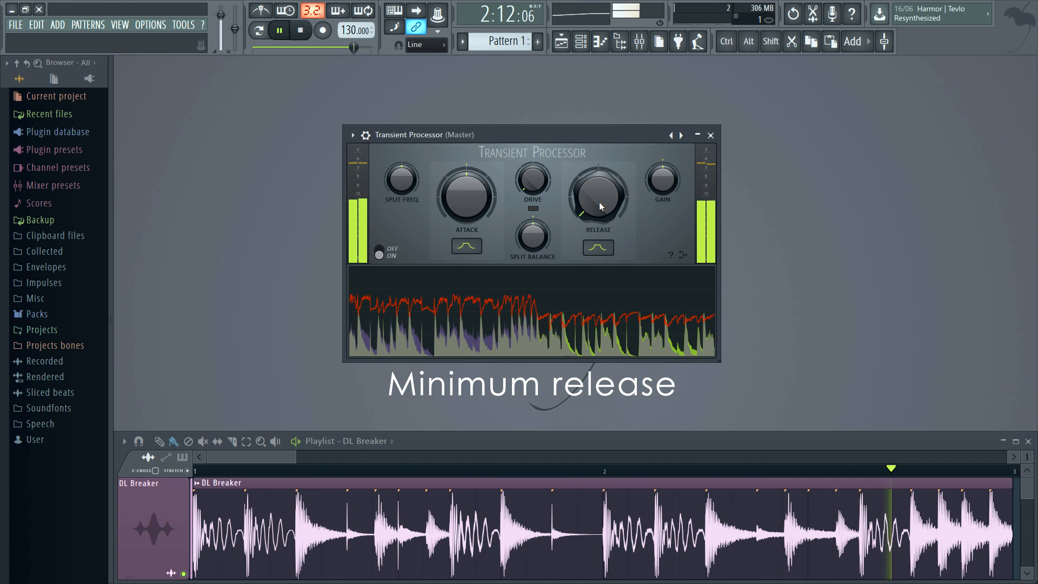
pyautogui.press('space')
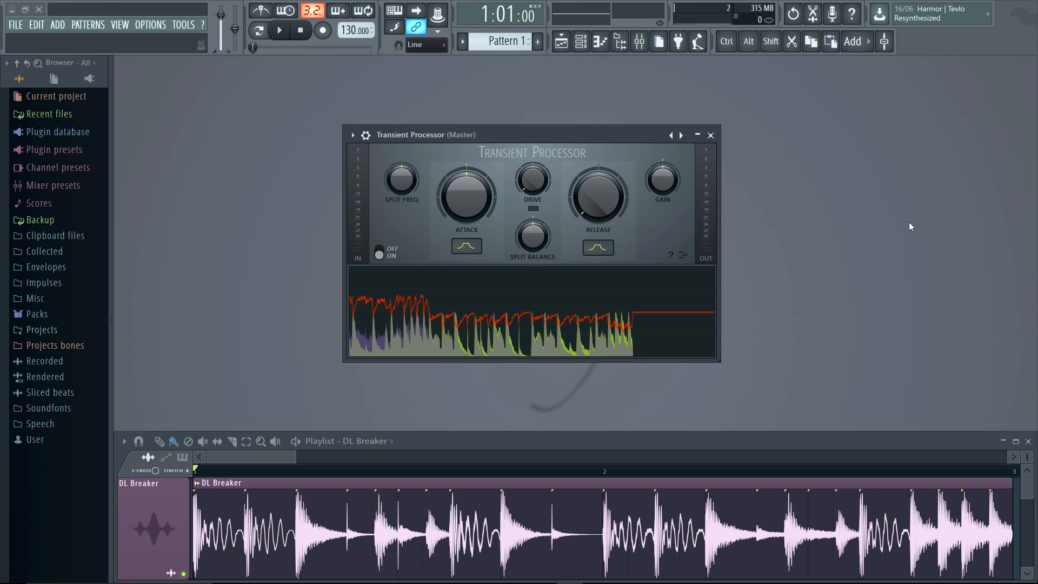
# - Close the Transient Processor window and the playlist
pyautogui.click(711, 135)
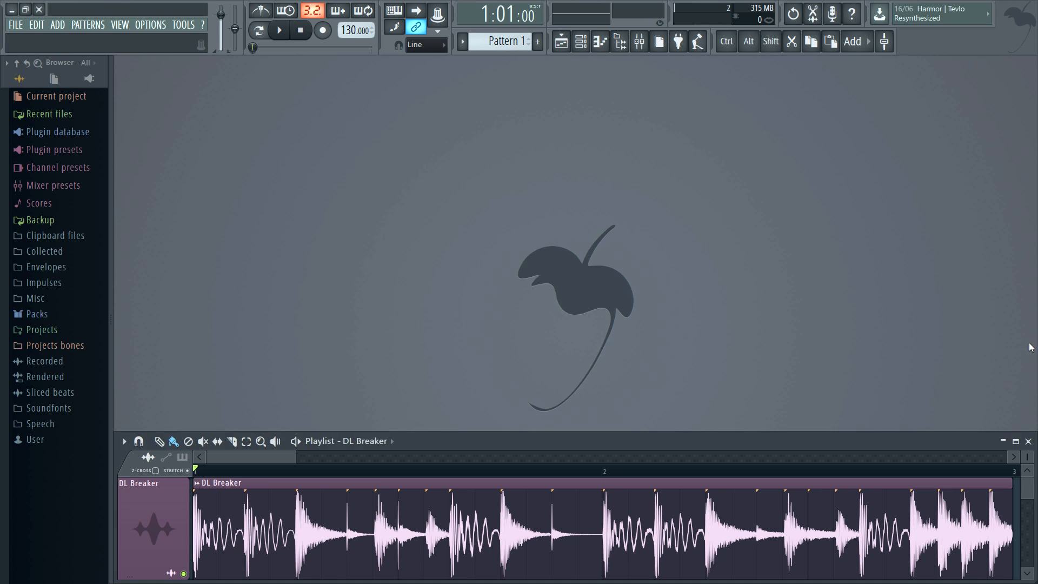
pyautogui.click(1027, 440)
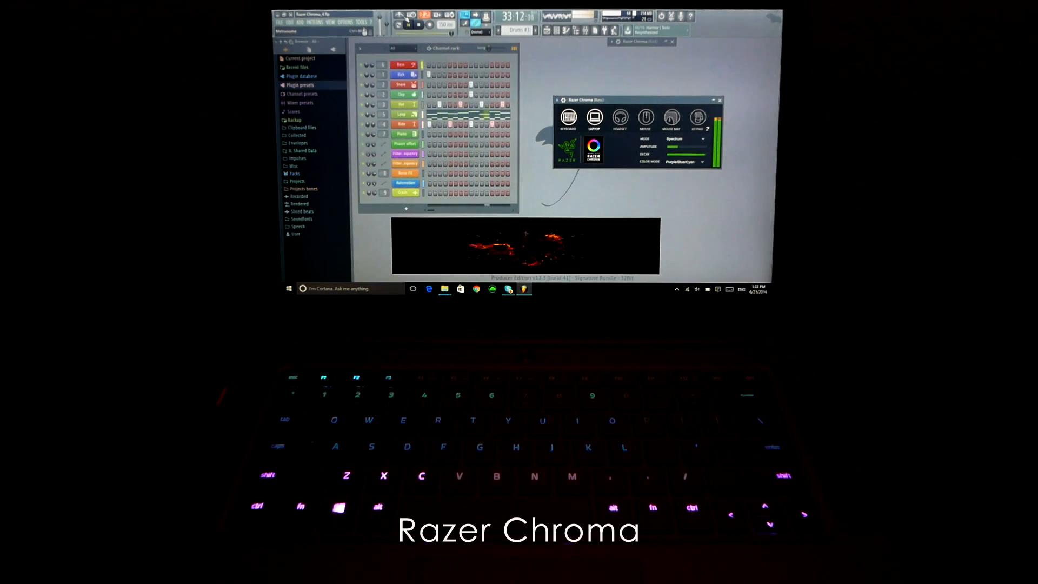
# - Stop playback and set the Razer Chroma mode to Typing Piano
pyautogui.press('space')
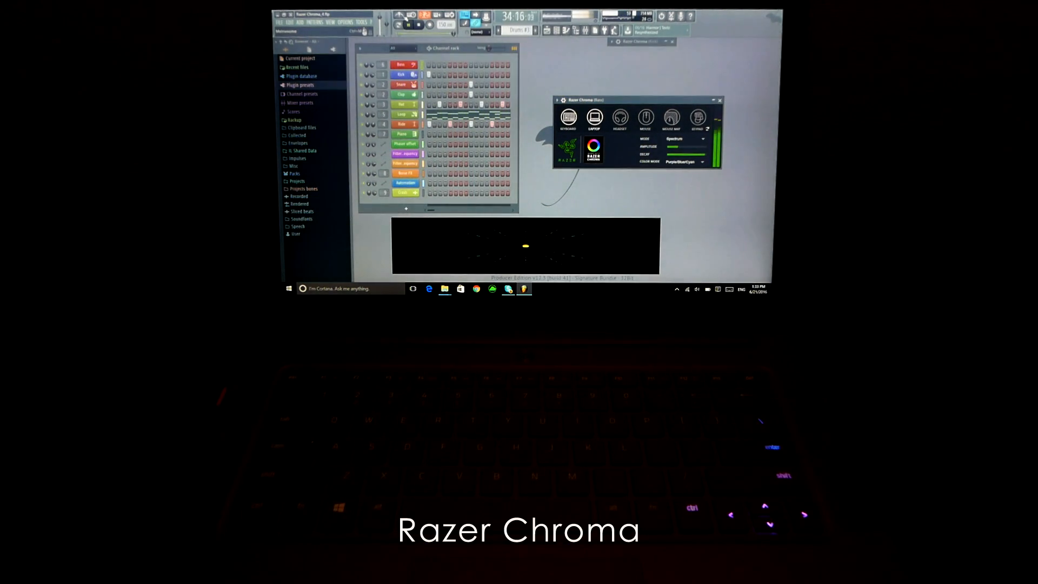
pyautogui.click(681, 139)
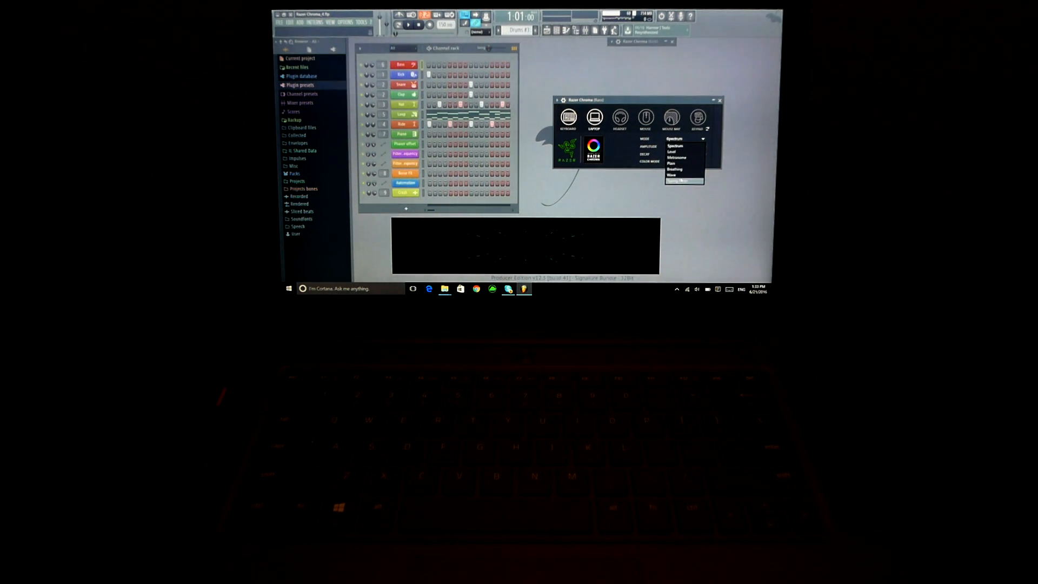
pyautogui.click(682, 180)
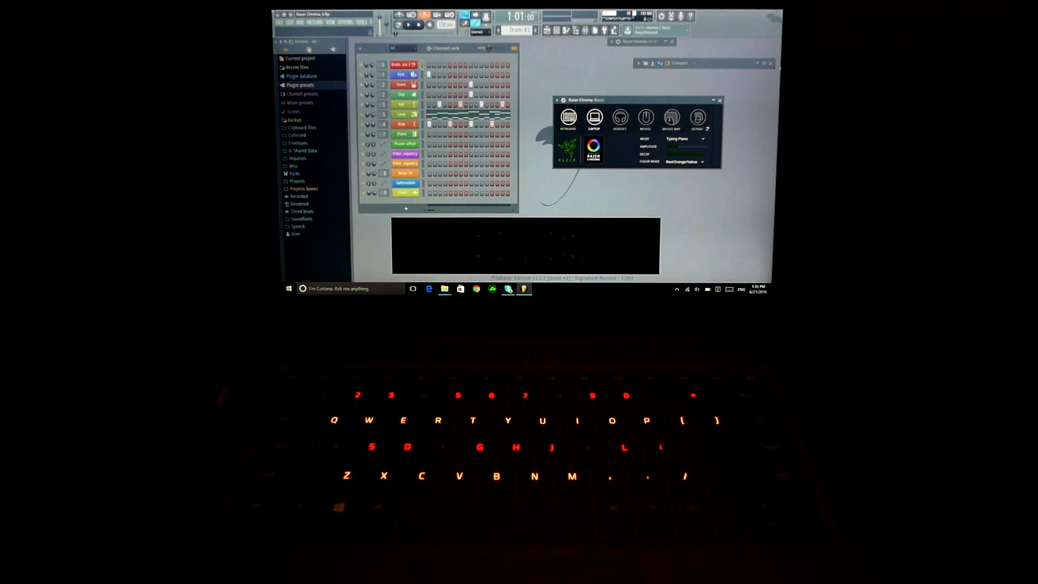
# - Play a short run of notes on the typing keyboard to test the Typing Piano mode
pyautogui.press('c')
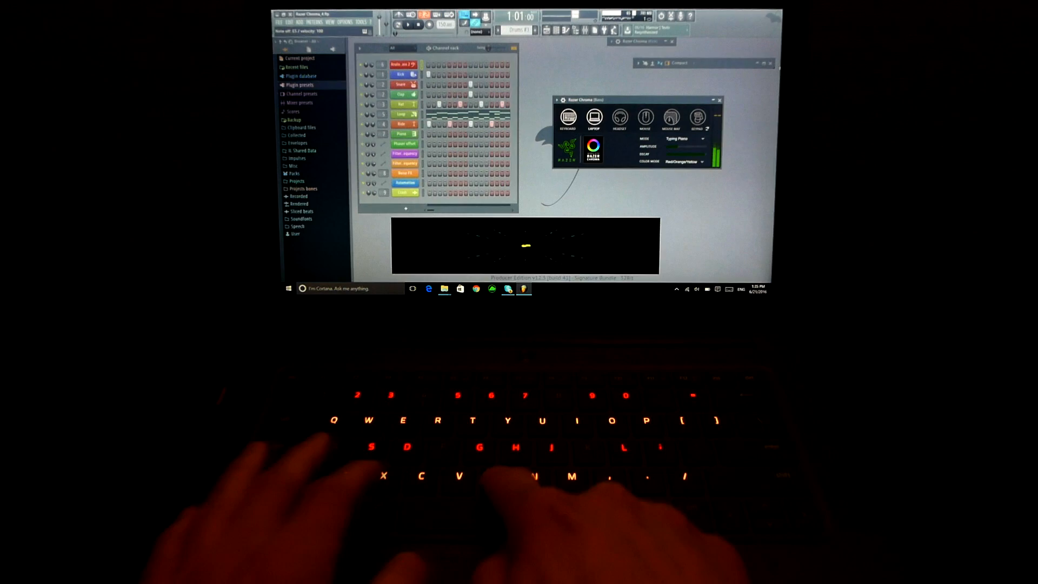
pyautogui.press('b')
pyautogui.press('m')
pyautogui.press('.')
pyautogui.press(',')
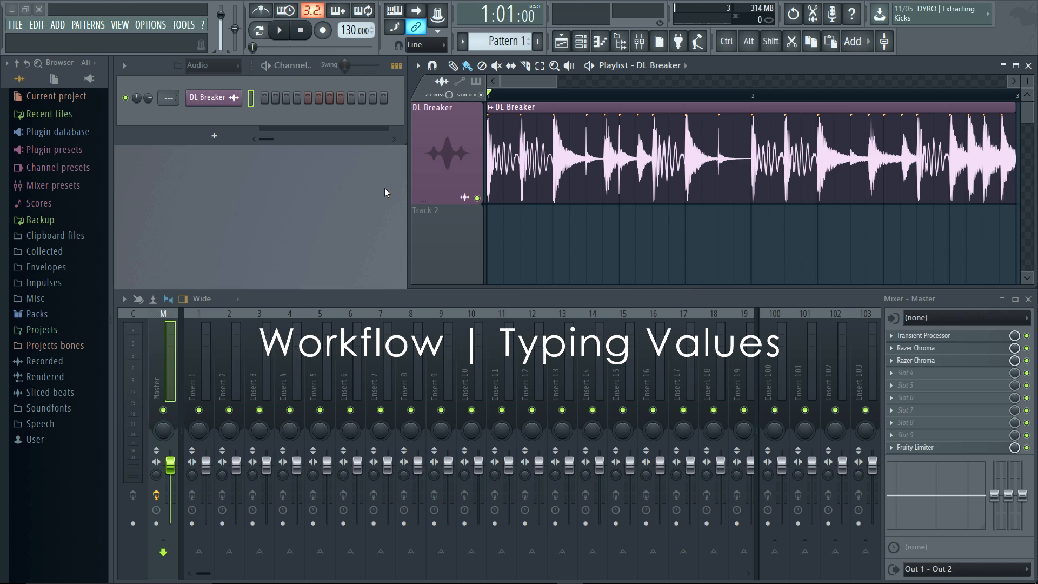
# - Route the DL Breaker channel to mixer track 10 by entering the track number, and play the loop briefly
pyautogui.rightClick(168, 98)
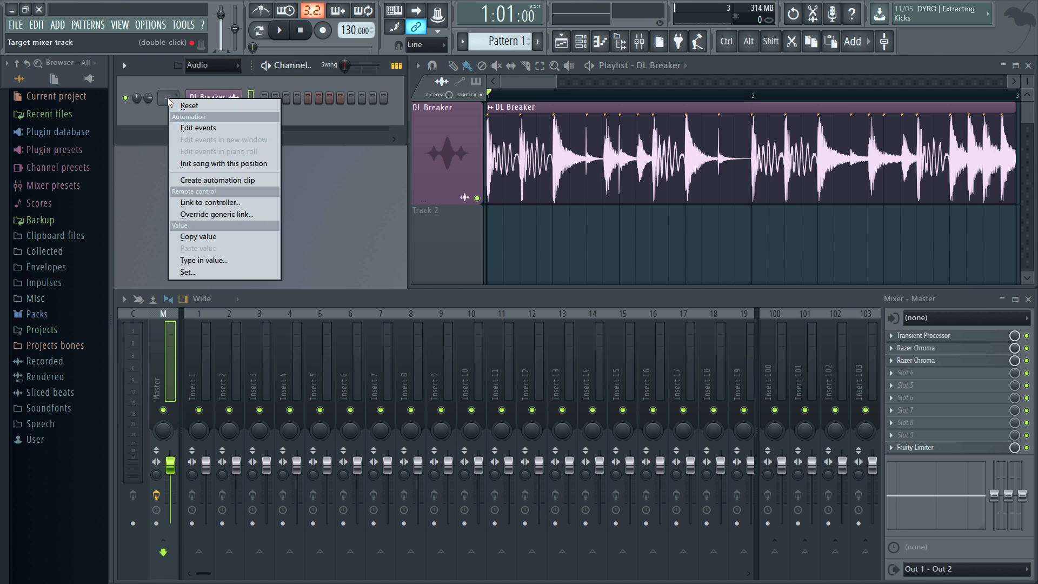
pyautogui.click(222, 260)
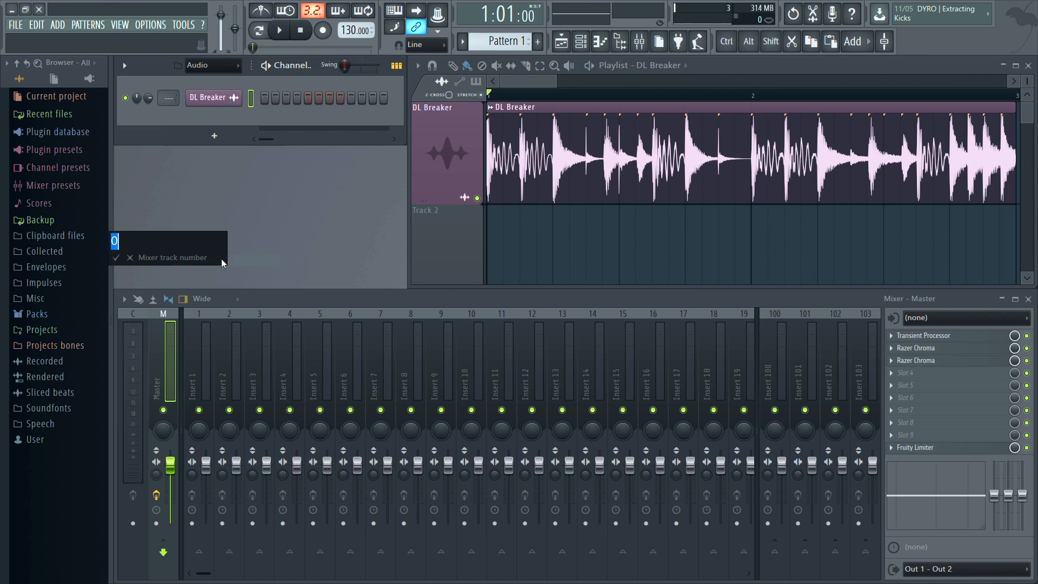
pyautogui.write('10')
pyautogui.press('Return')
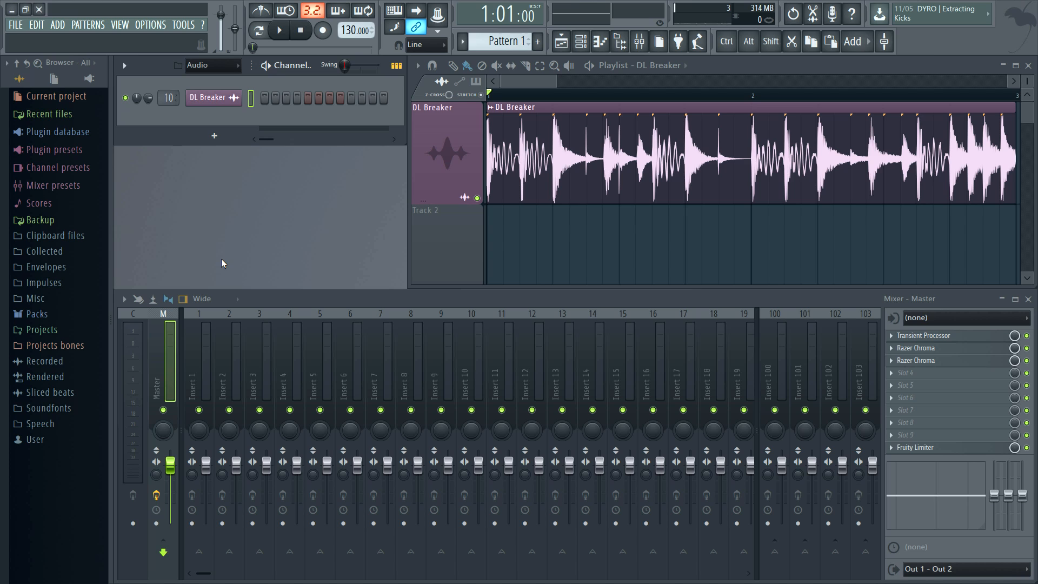
pyautogui.press('space')
pyautogui.press('space')
# - Set the DL Breaker channel's target mixer track to 20 from its channel settings, and play the loop briefly to check the routing
pyautogui.click(208, 98)
pyautogui.rightClick(601, 255)
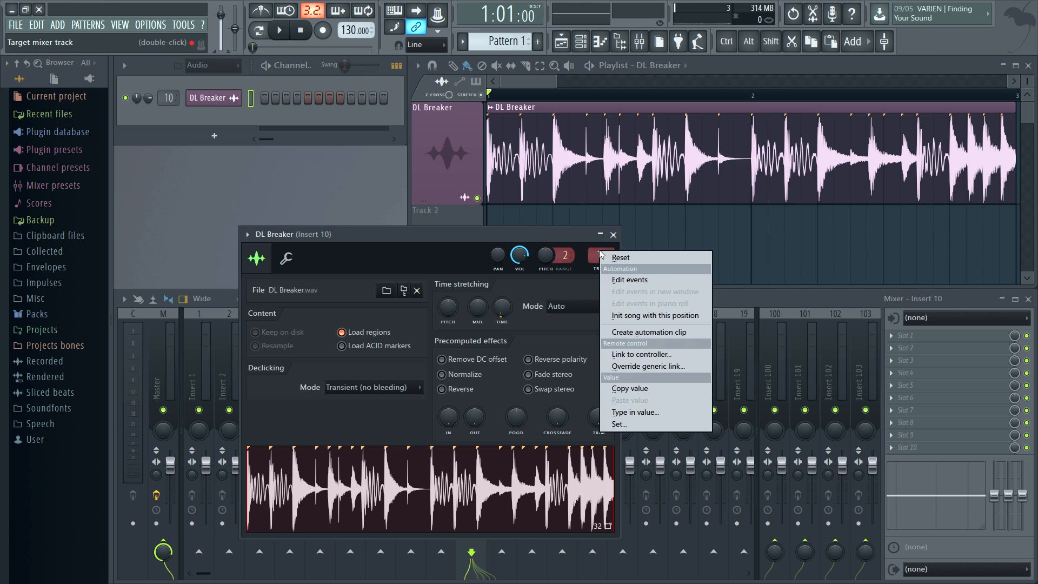
pyautogui.click(634, 411)
pyautogui.write('20')
pyautogui.press('Return')
pyautogui.scroll(-3, 482, 336)
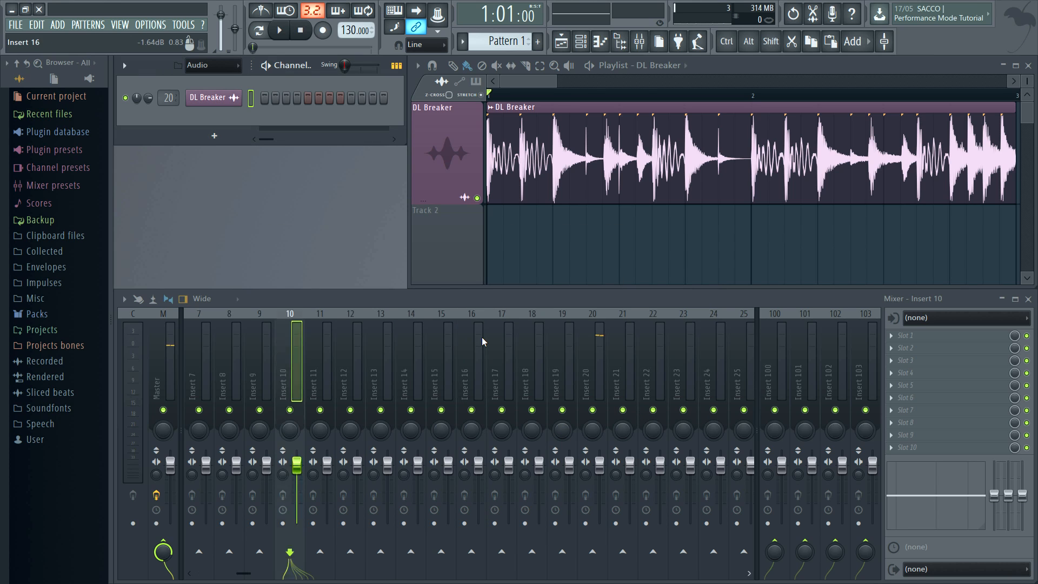
pyautogui.scroll(-3, 481, 336)
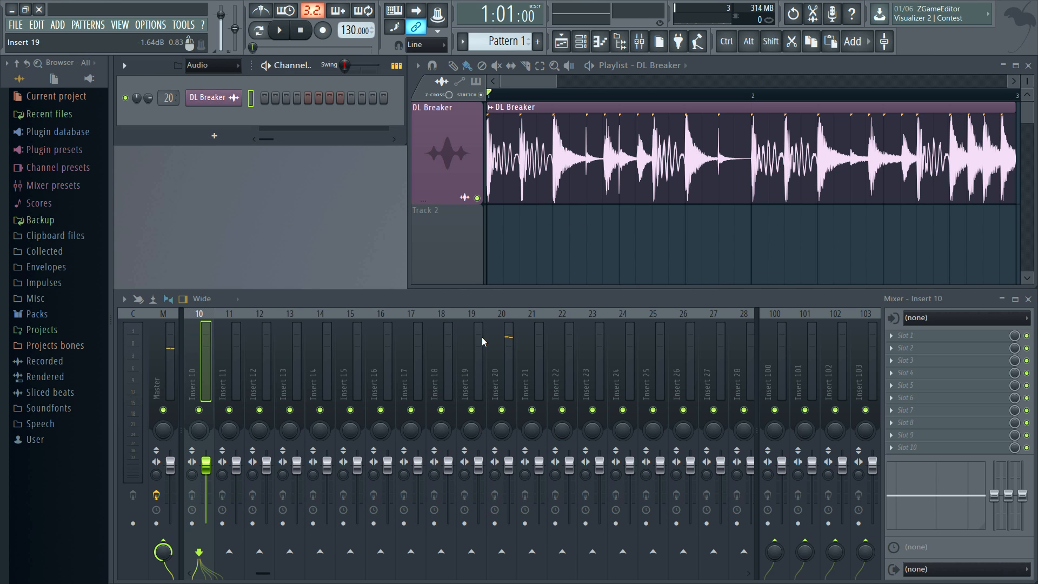
pyautogui.press('space')
pyautogui.press('space')
# - Set the project tempo to 120 BPM by entering the value, and play the loop
pyautogui.rightClick(355, 30)
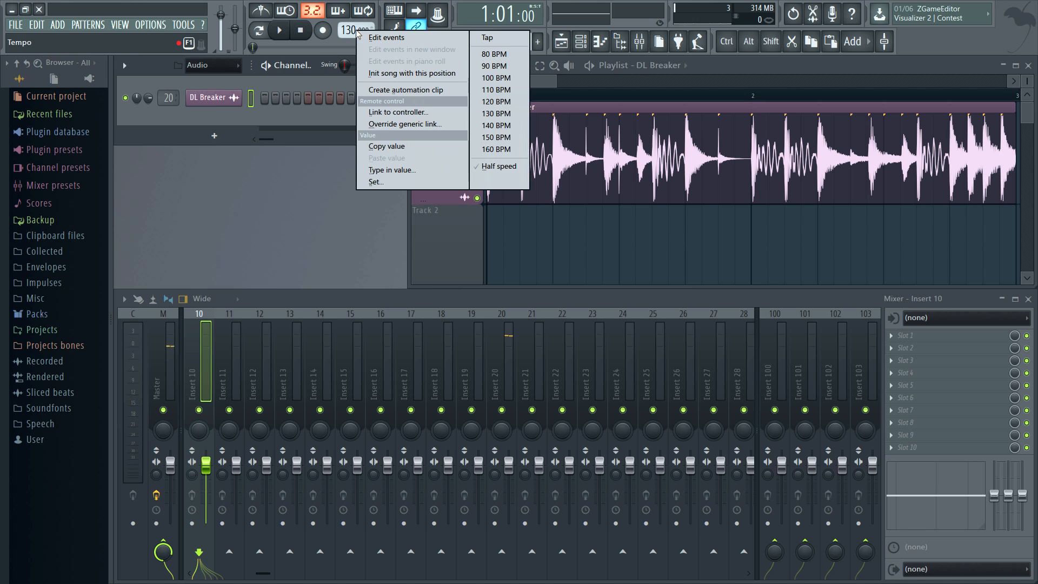
pyautogui.click(374, 170)
pyautogui.write('120')
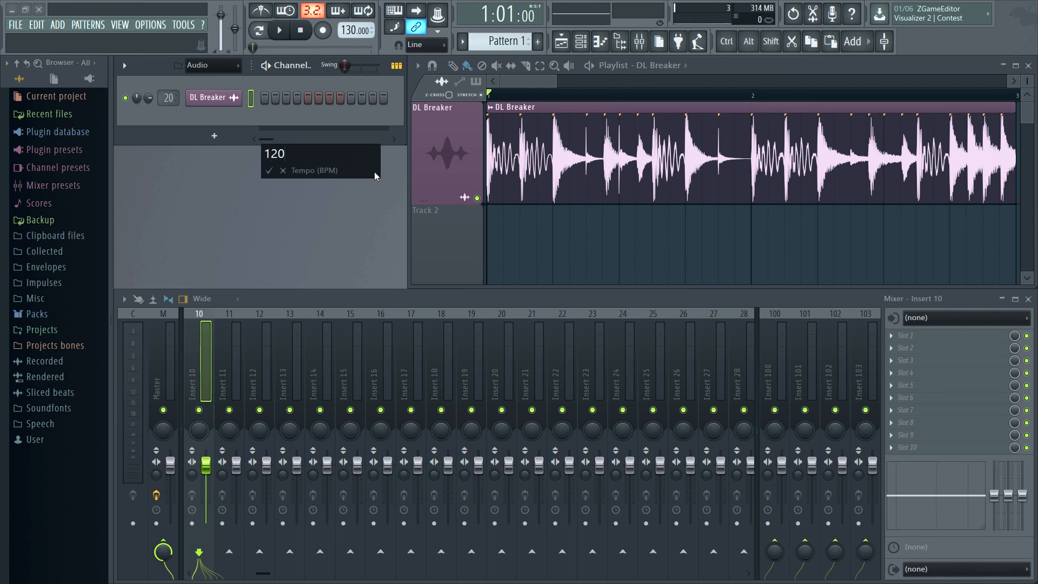
pyautogui.press('Return')
pyautogui.press('space')
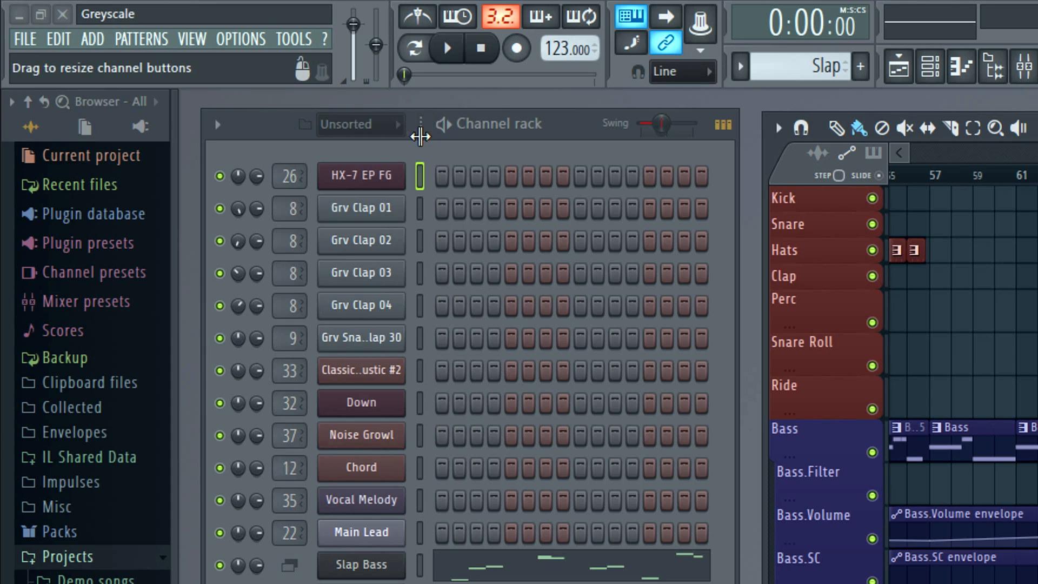
# - Resize the channel rack's channel buttons freely, and set their width to Size to fit
pyautogui.moveTo(421, 137); pyautogui.dragTo(429, 157)
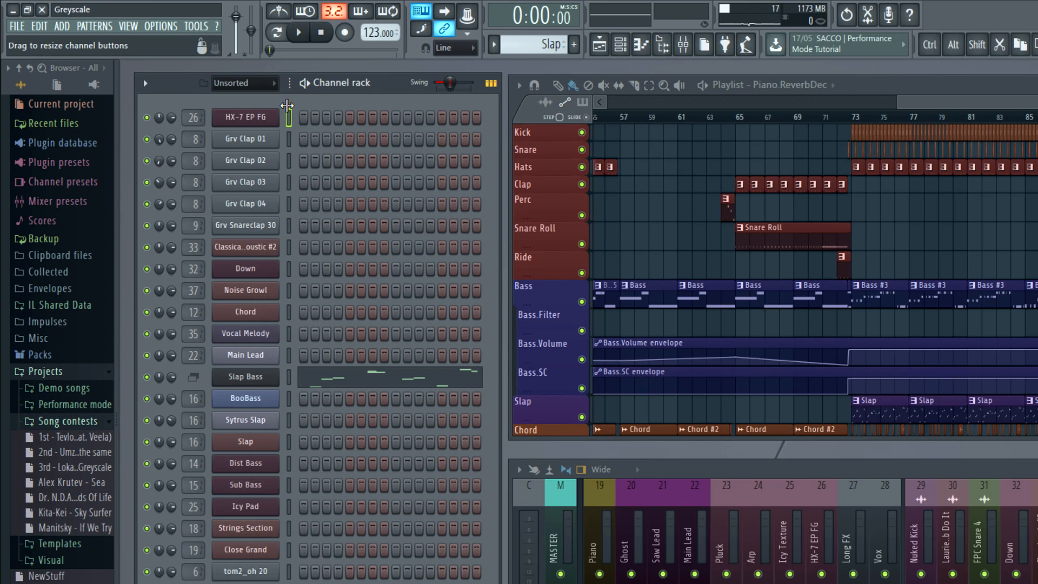
pyautogui.click(145, 82)
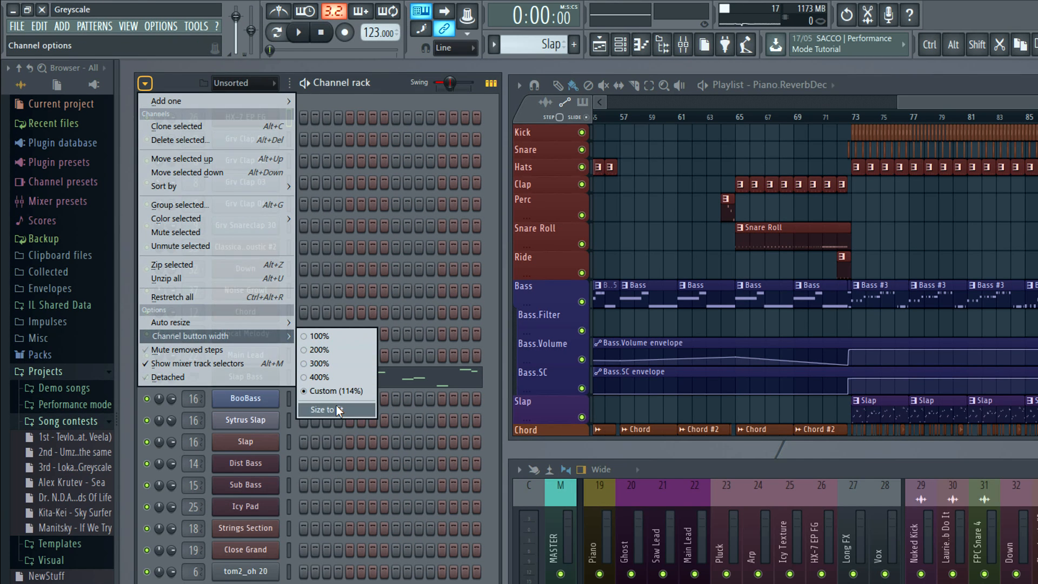
pyautogui.click(343, 411)
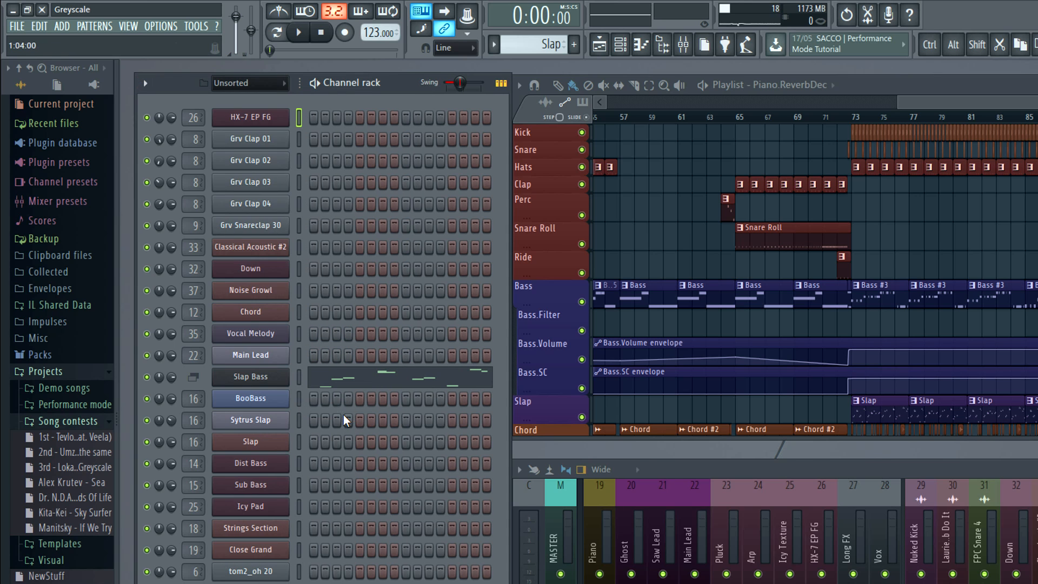
# - Sort the channels in the channel rack by name
pyautogui.click(144, 83)
pyautogui.moveTo(161, 183)
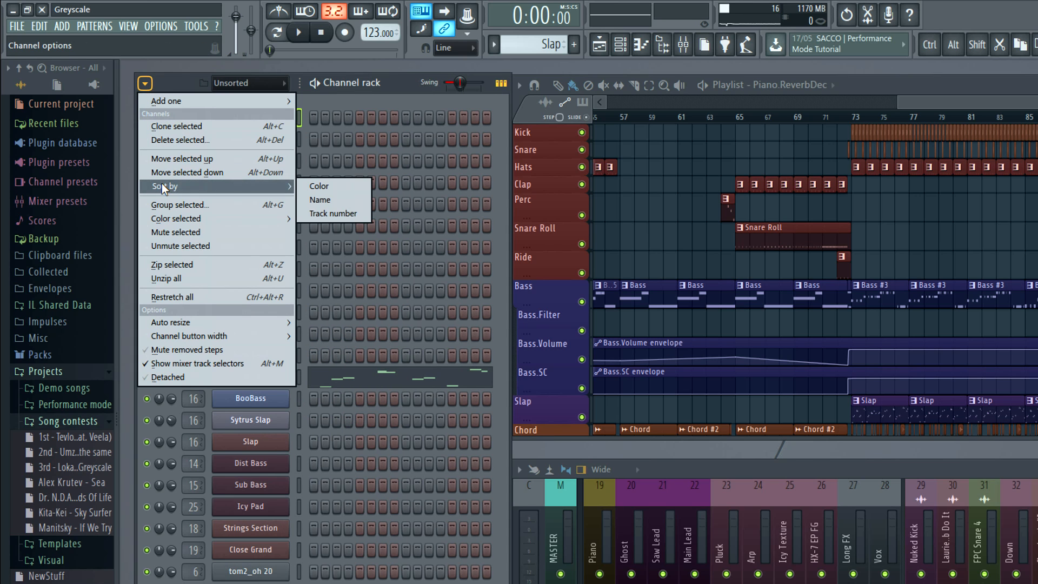
pyautogui.click(327, 200)
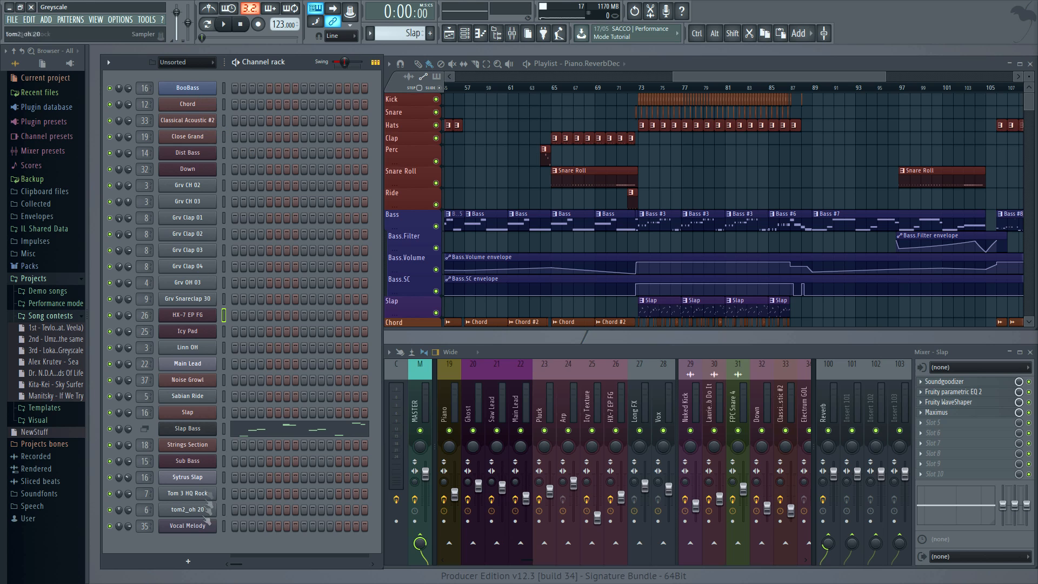
# - Sort the channels in the channel rack by color
pyautogui.click(108, 62)
pyautogui.moveTo(178, 144)
pyautogui.click(252, 137)
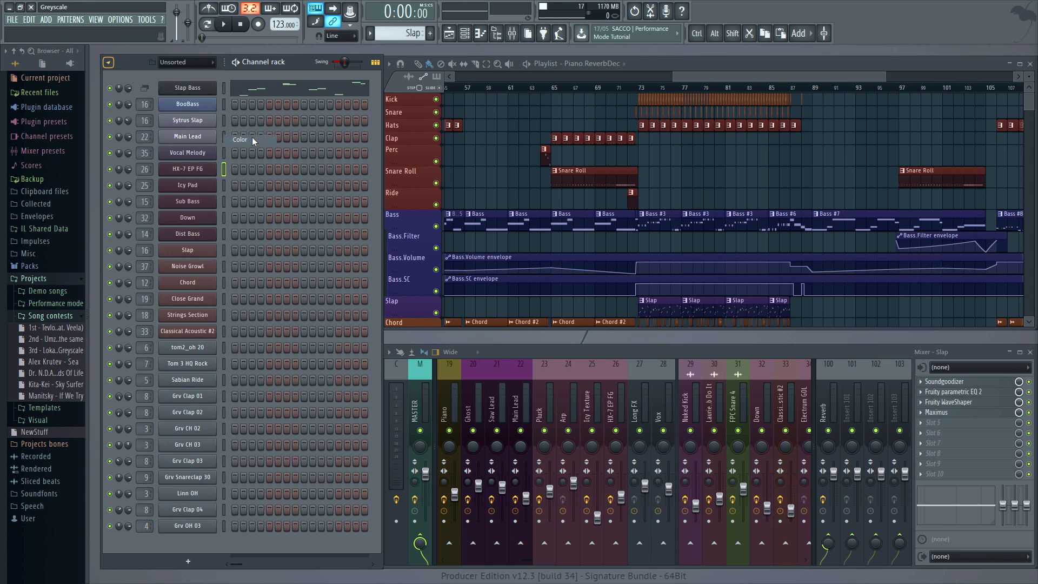
# - Sort the channels in the channel rack by track number
pyautogui.click(108, 62)
pyautogui.moveTo(178, 144)
pyautogui.click(242, 162)
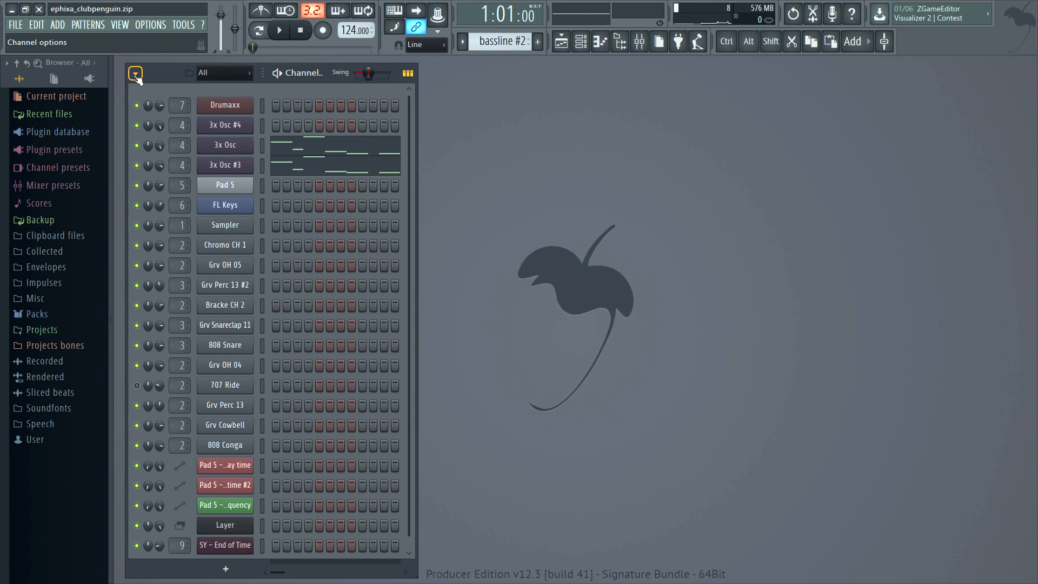
# - Set the channel rack's auto resize to Minimum height and delete the channels below 808 Conga
pyautogui.click(135, 74)
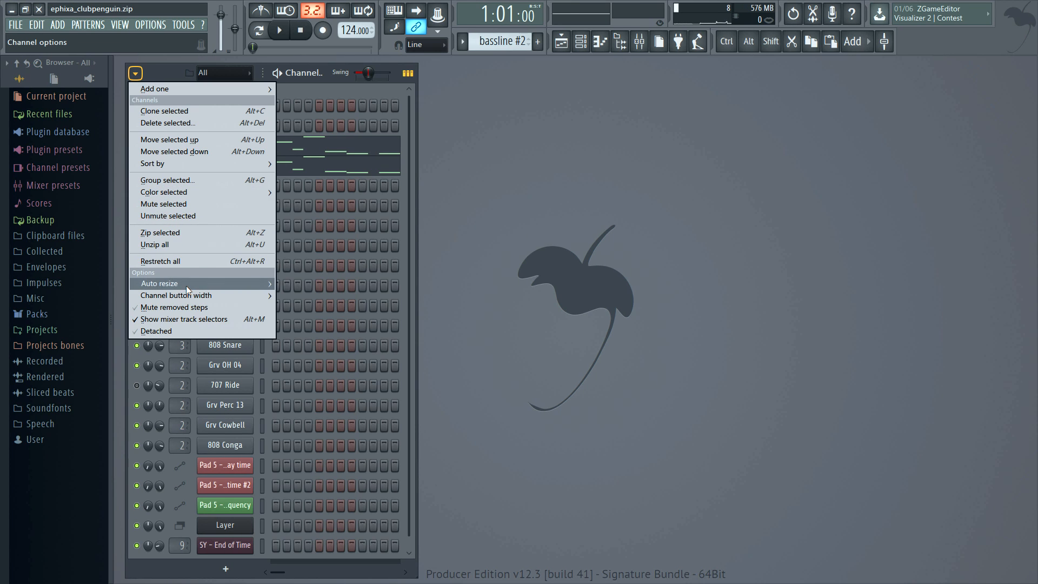
pyautogui.moveTo(208, 285)
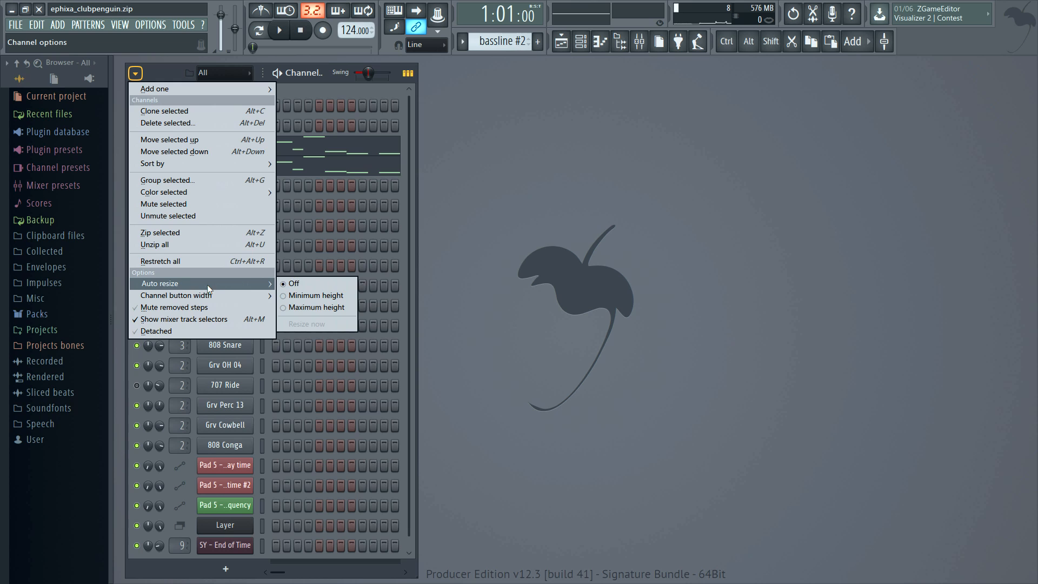
pyautogui.click(326, 297)
pyautogui.hotkey('alt', 'Delete')
pyautogui.click(597, 337)
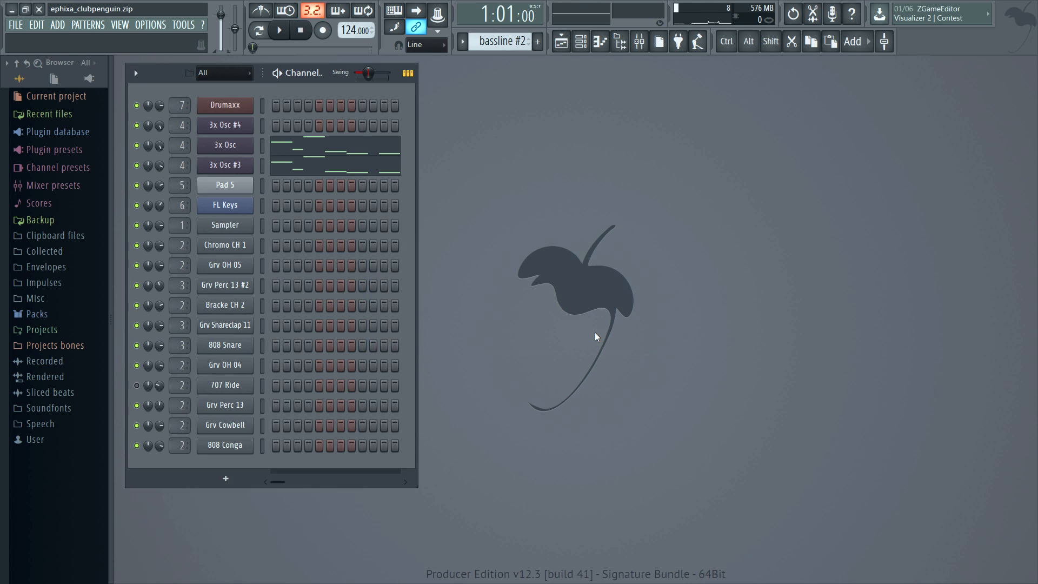
# - Set the channel rack's auto resize to Maximum height
pyautogui.click(136, 73)
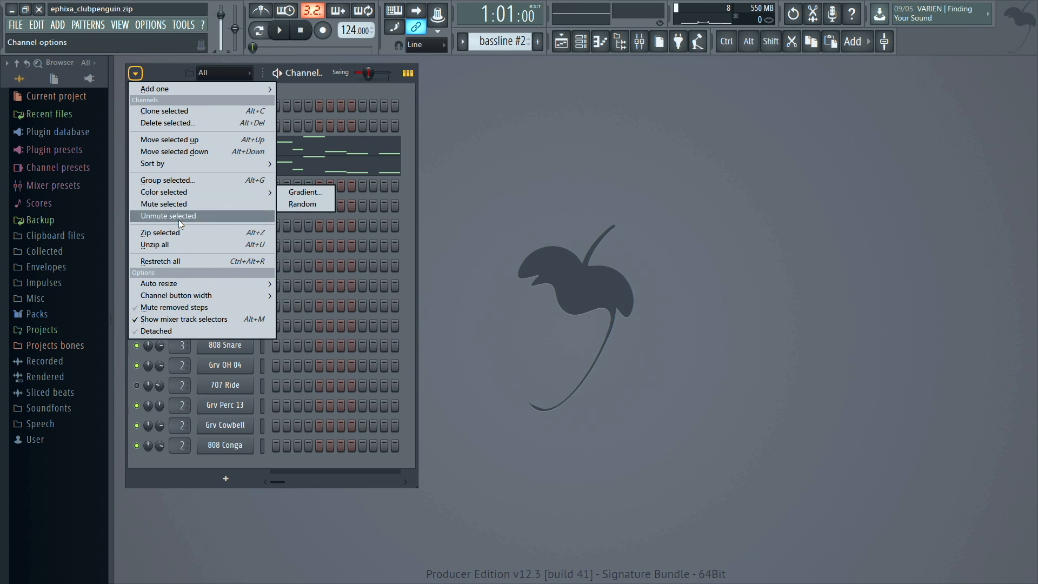
pyautogui.moveTo(180, 283)
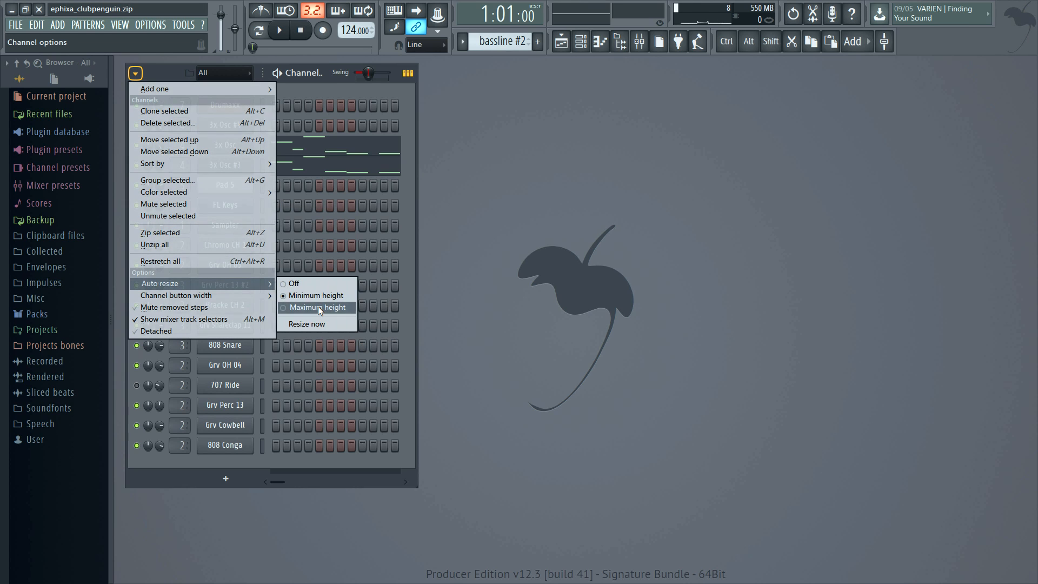
pyautogui.click(318, 306)
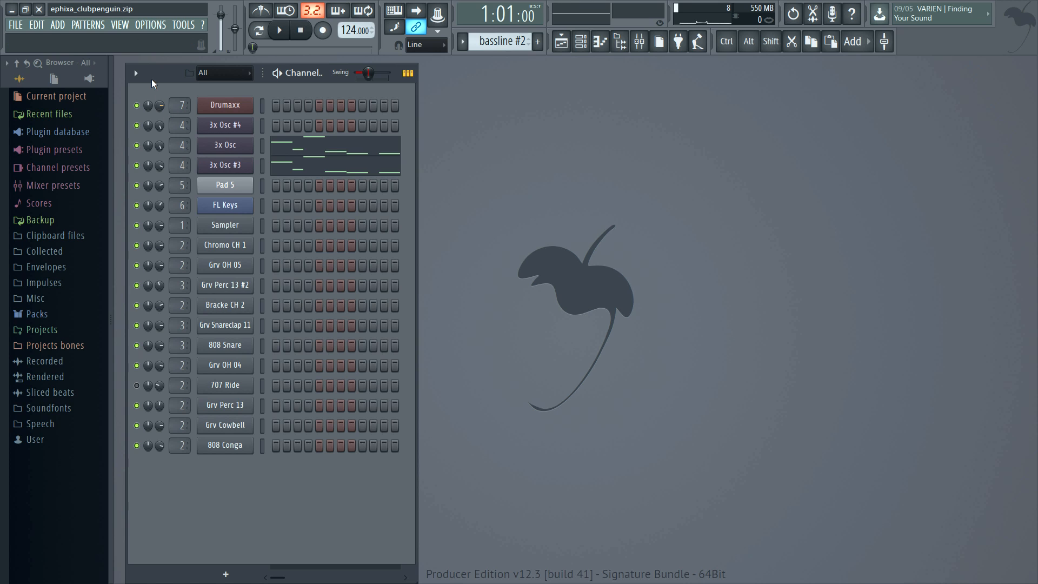
# - Turn off the channel rack's auto resize and shorten the rack manually to show about nine channels
pyautogui.click(137, 74)
pyautogui.moveTo(250, 285)
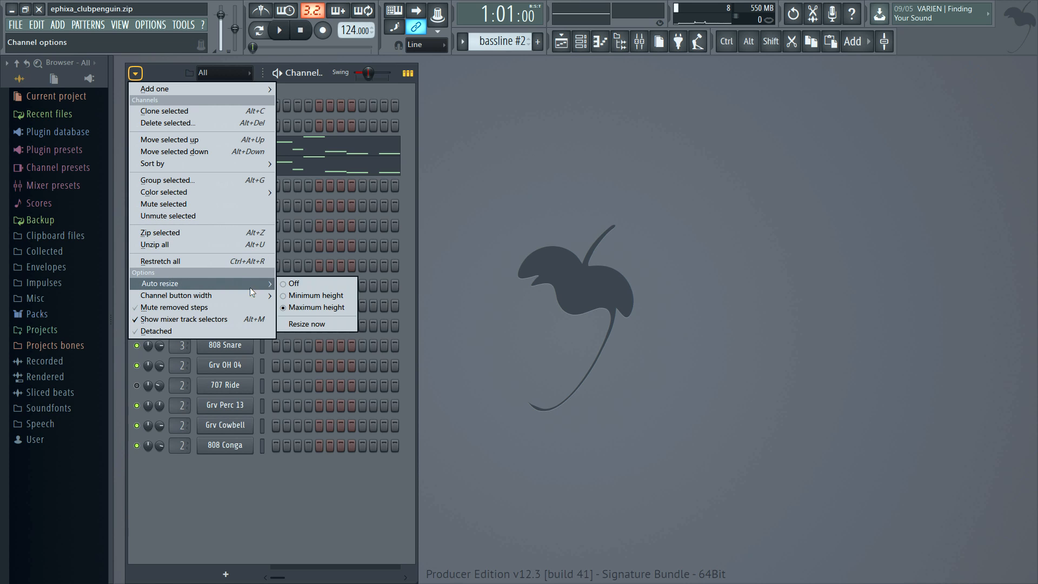
pyautogui.click(307, 284)
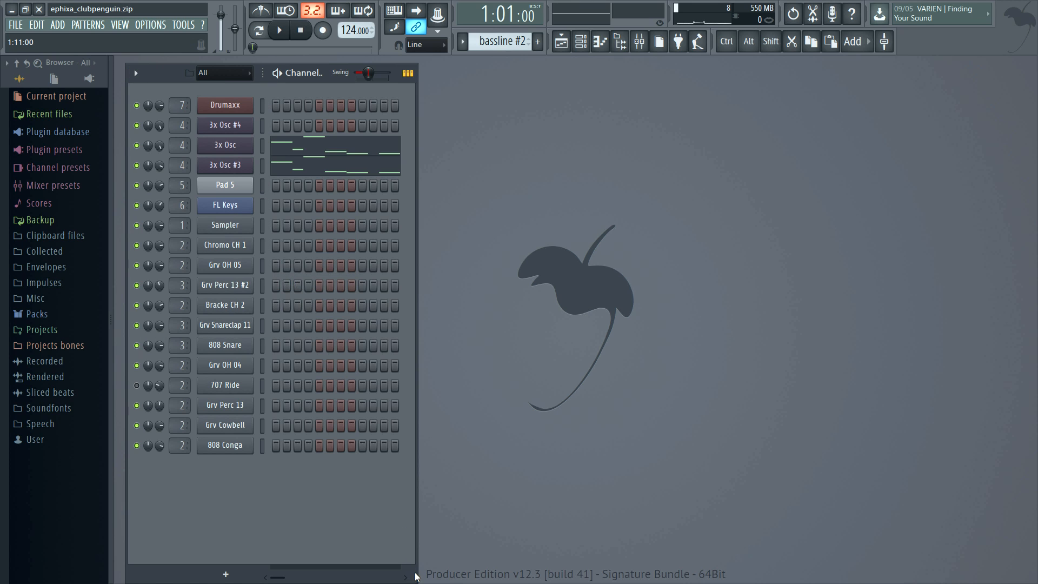
pyautogui.moveTo(415, 580); pyautogui.dragTo(409, 308)
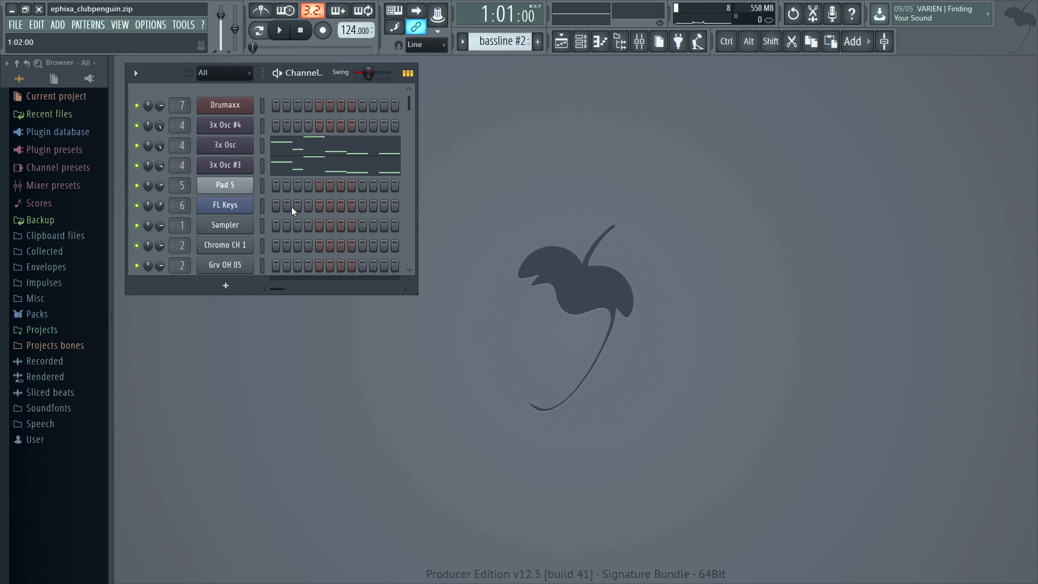
# - Open the general settings
pyautogui.click(151, 25)
pyautogui.click(171, 73)
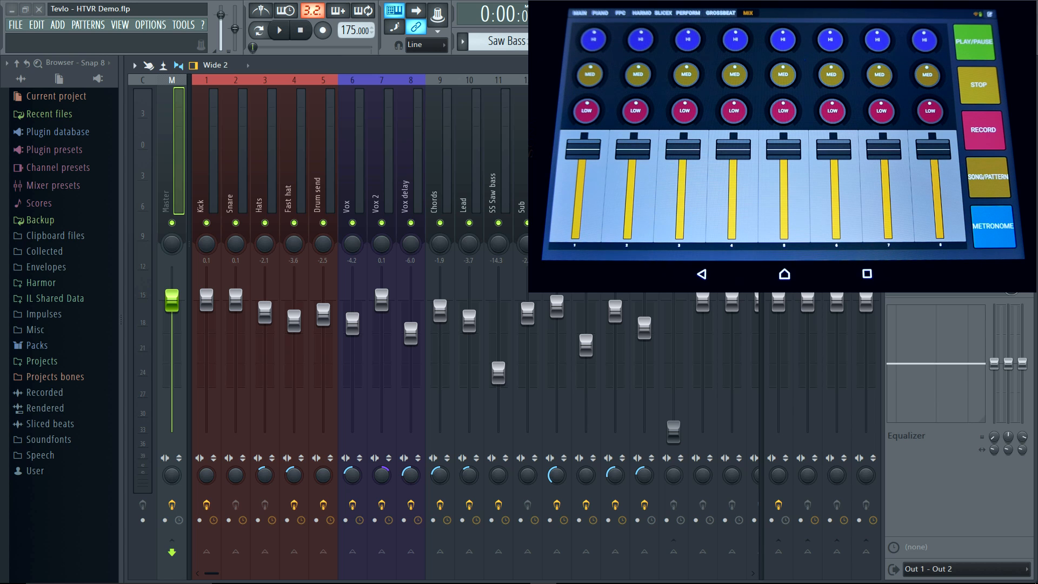
# - Enable Image-Line Remote in the MIDI settings and close the settings window
pyautogui.click(147, 27)
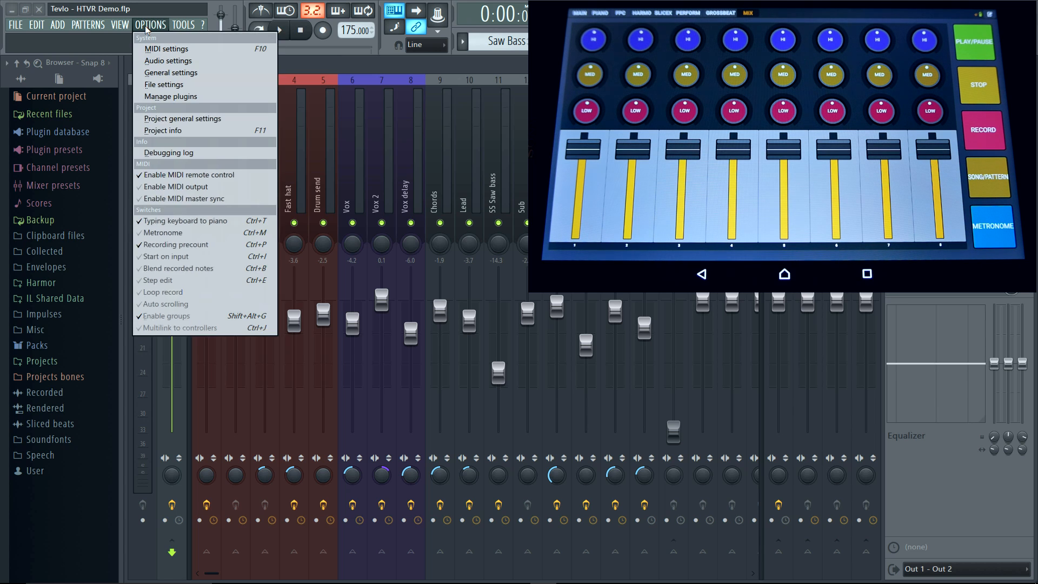
pyautogui.click(153, 48)
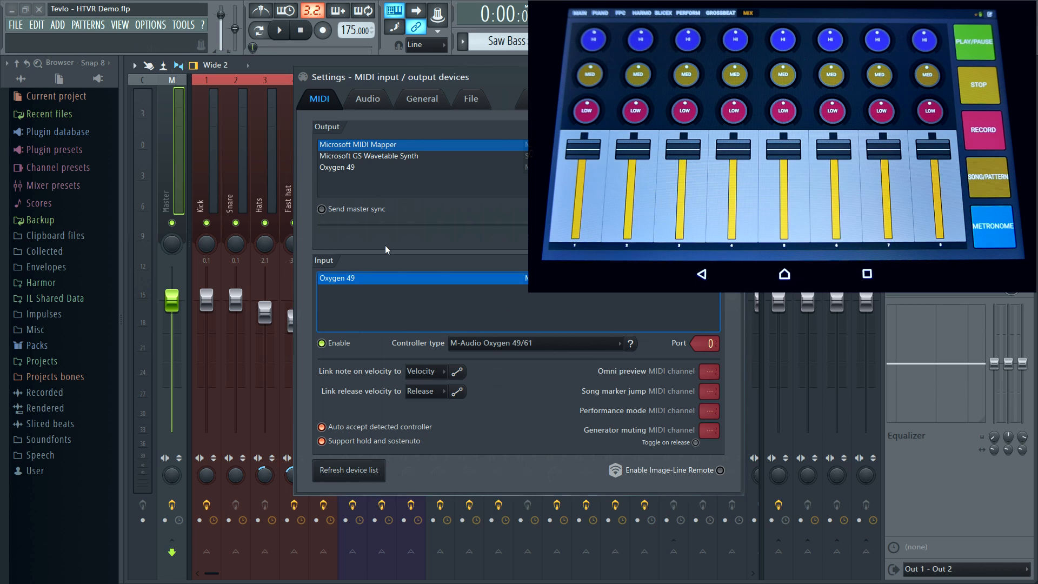
pyautogui.click(722, 471)
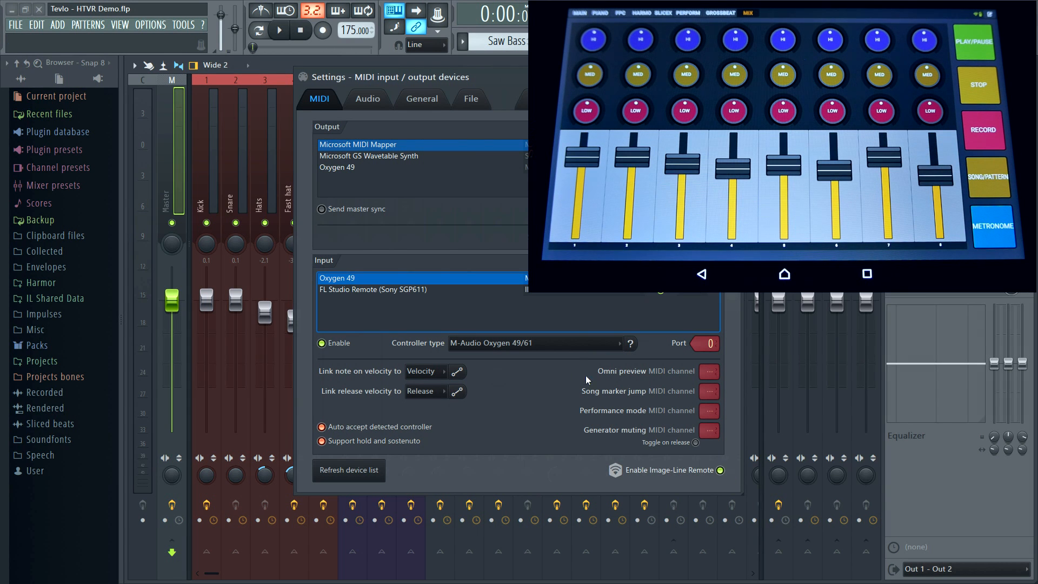
pyautogui.click(731, 77)
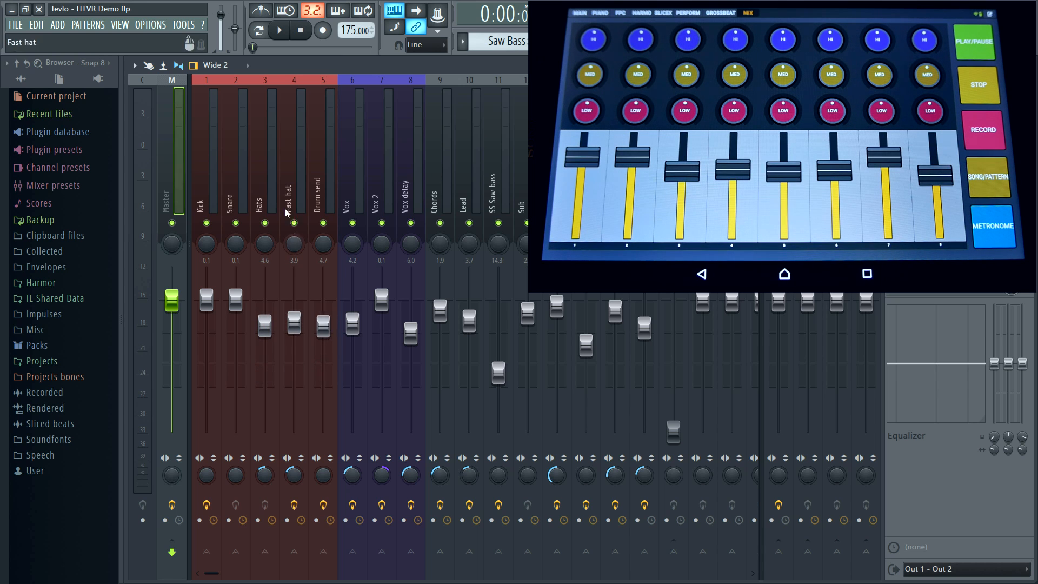
# - Select the Hats mixer track, and play the song briefly before stopping playback
pyautogui.click(272, 139)
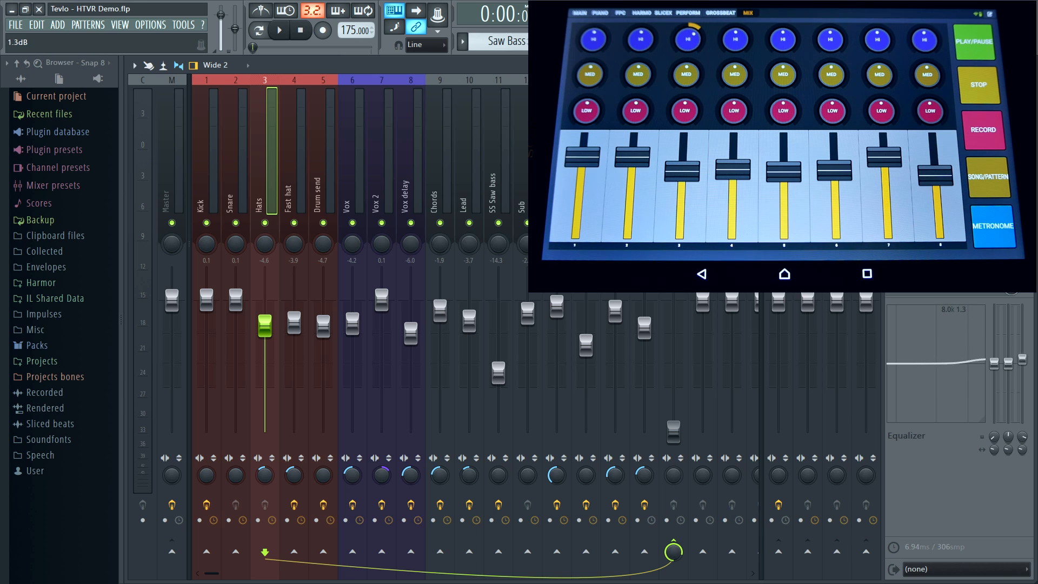
pyautogui.click(287, 32)
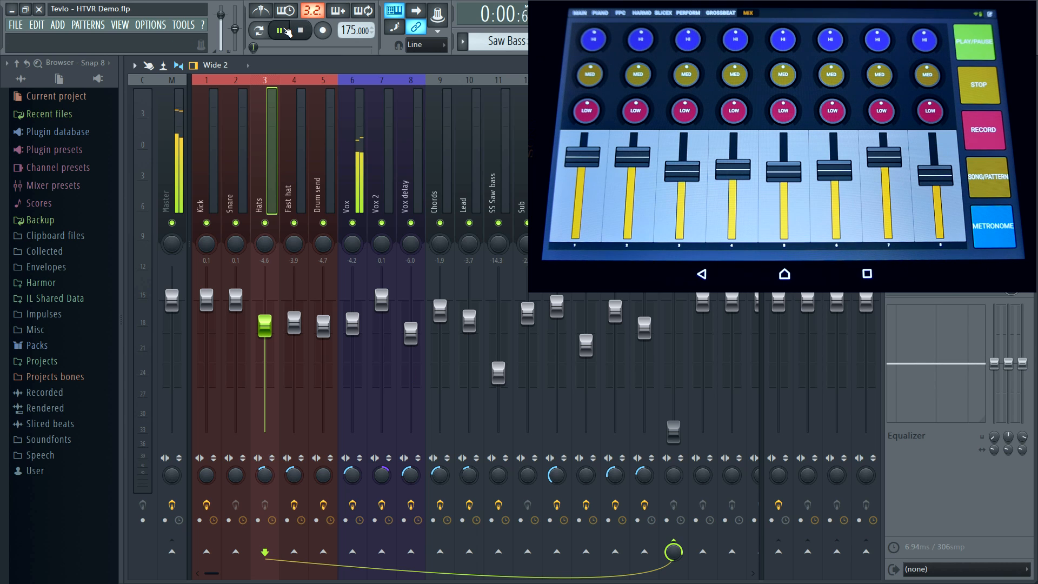
pyautogui.click(300, 31)
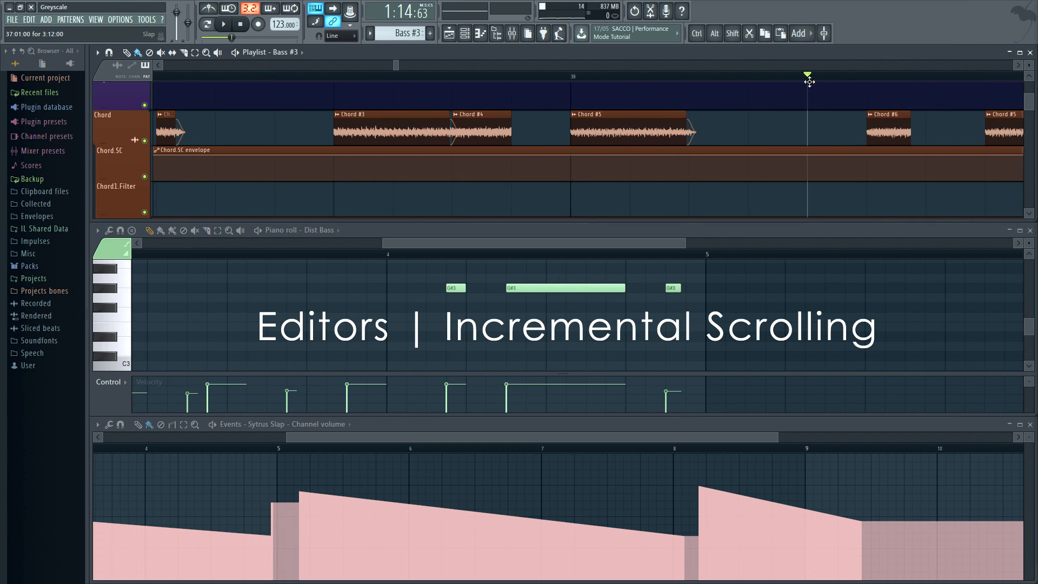
# - Slice the Chord #6 audio clip in the playlist's Chord track near its middle
pyautogui.scroll(3, 809, 82)
pyautogui.scroll(-3, 810, 84)
pyautogui.scroll(-3, 808, 97)
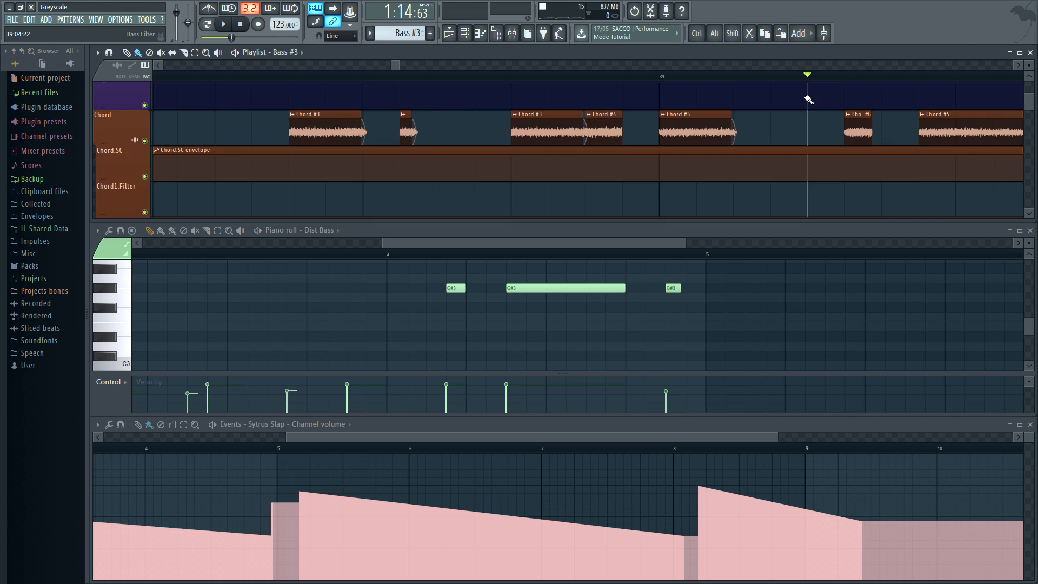
pyautogui.scroll(-1, 809, 100)
pyautogui.scroll(1, 807, 97)
pyautogui.scroll(3, 807, 72)
pyautogui.hotkey('alt', 'shift')
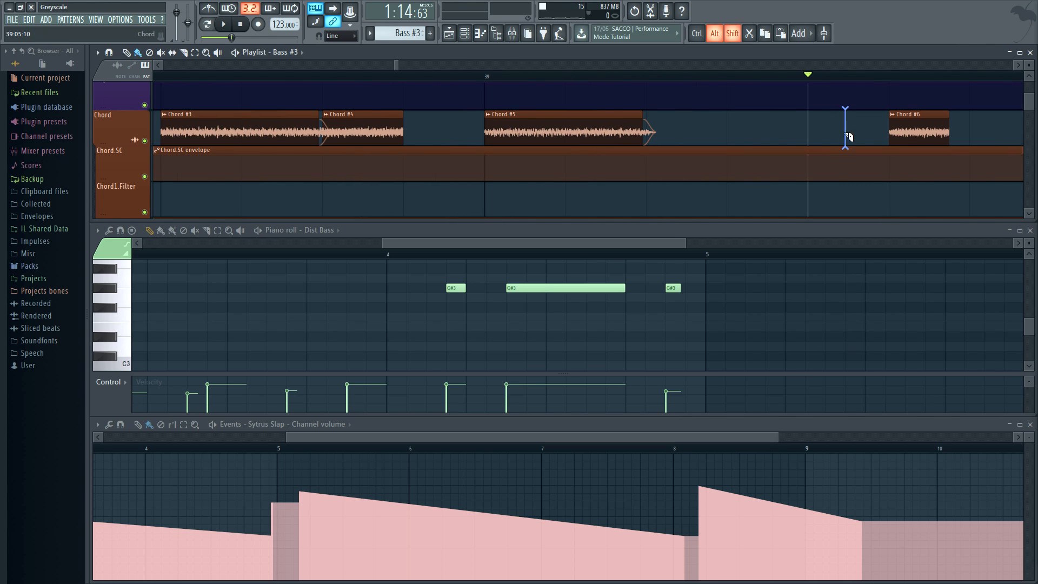
pyautogui.click(920, 132)
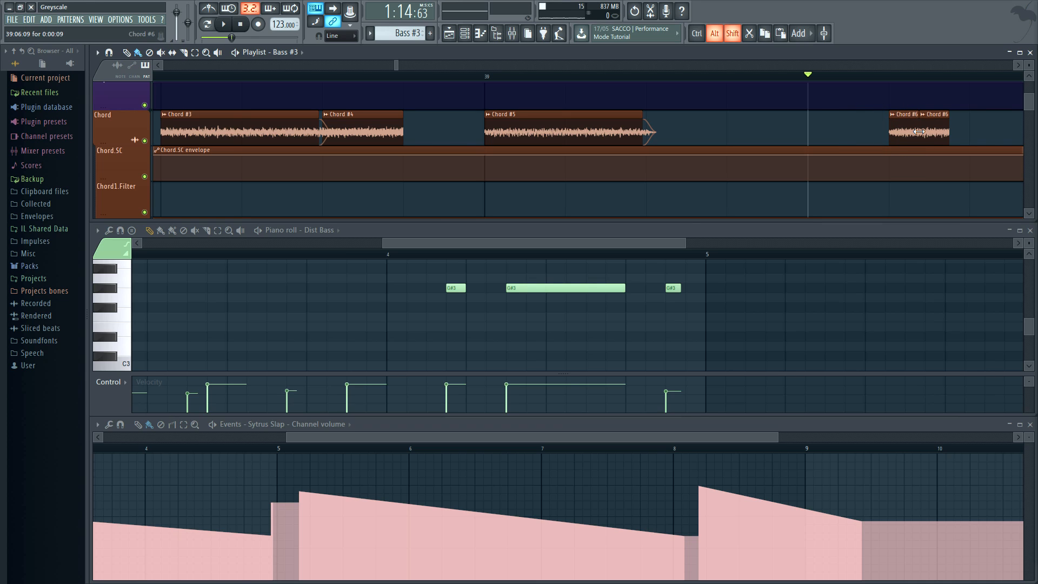
# - Jump to around bar 125 in the playlist, and return to a zoomed-out view of the whole arrangement
pyautogui.click(927, 65)
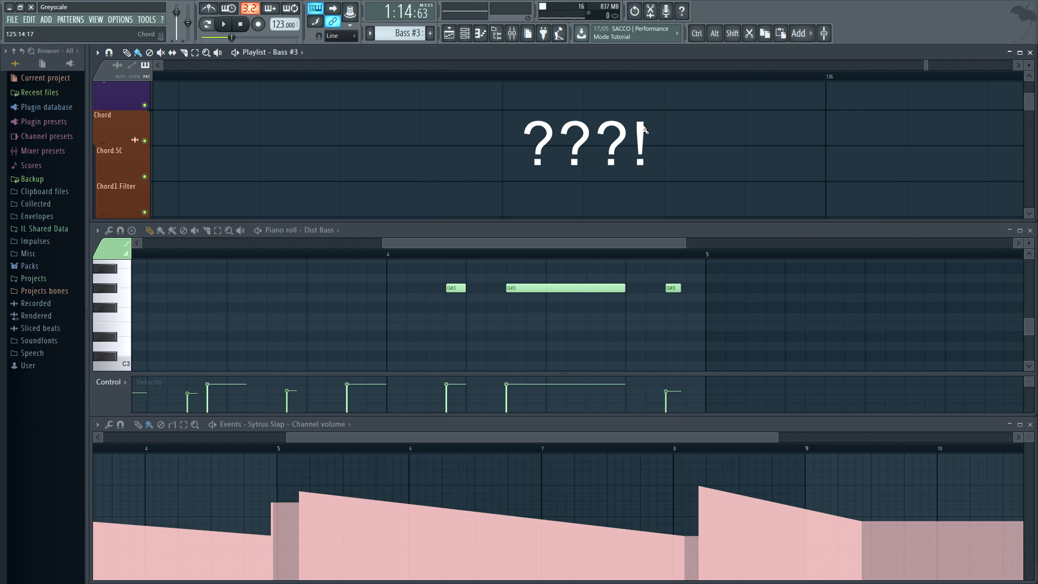
pyautogui.keyDown('ctrl'); pyautogui.rightClick(608, 122); pyautogui.keyUp('ctrl')
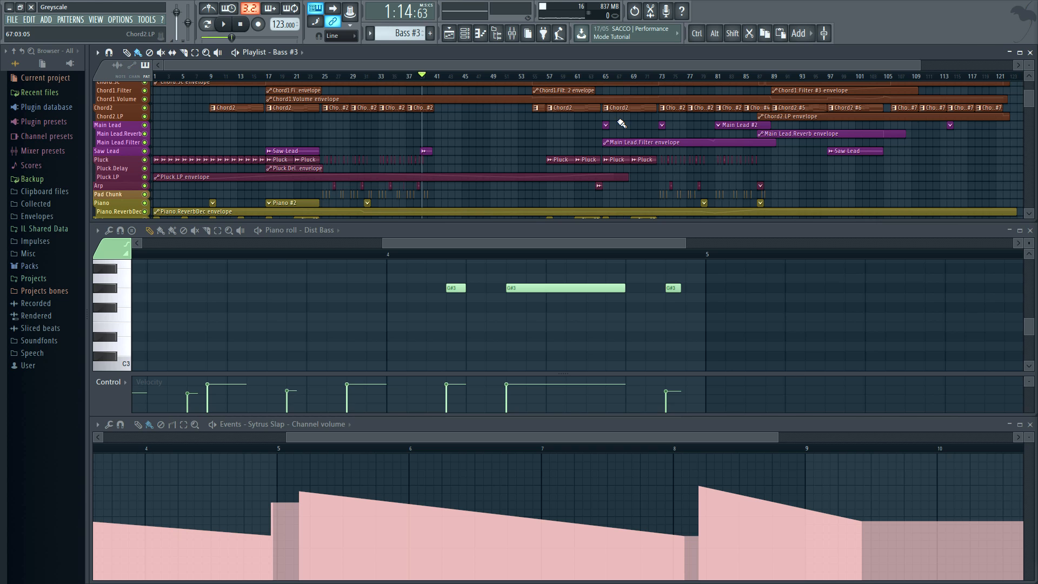
# - Turn on incremental scrolling for the playlist, and step the zoomed-in timeline forward and back to test it
pyautogui.click(97, 53)
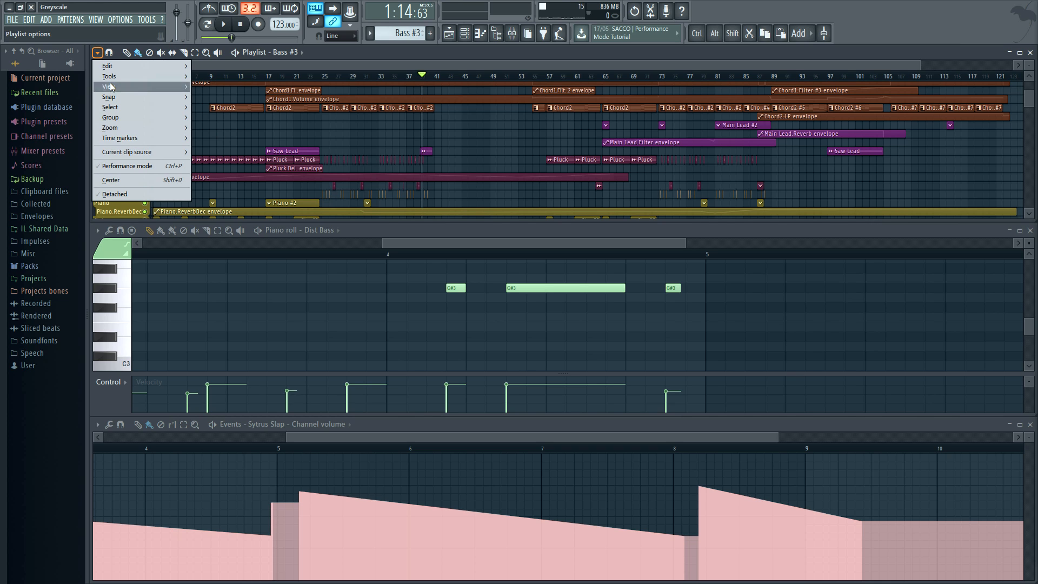
pyautogui.moveTo(127, 88)
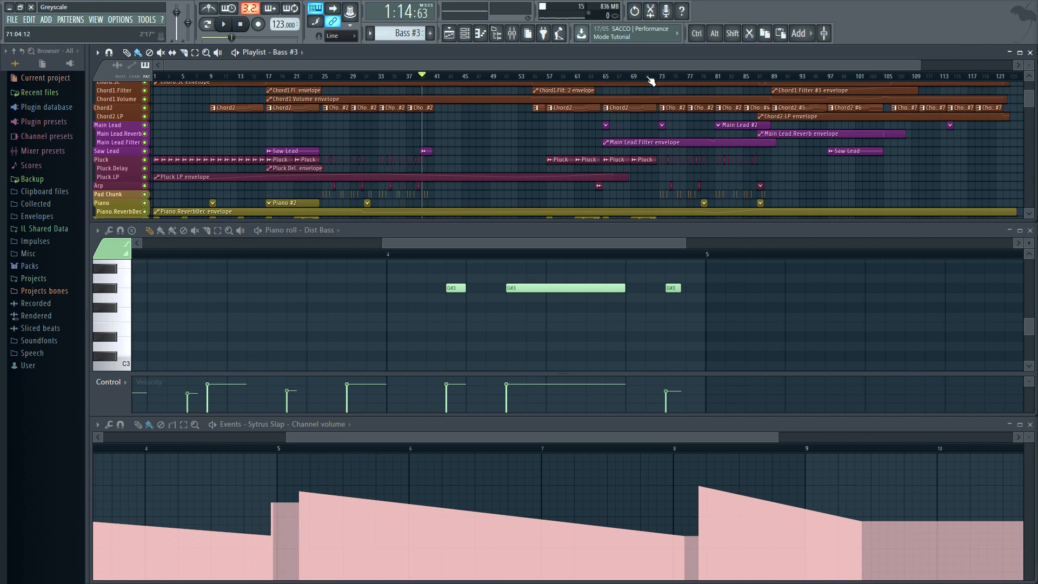
pyautogui.scroll(3, 649, 81)
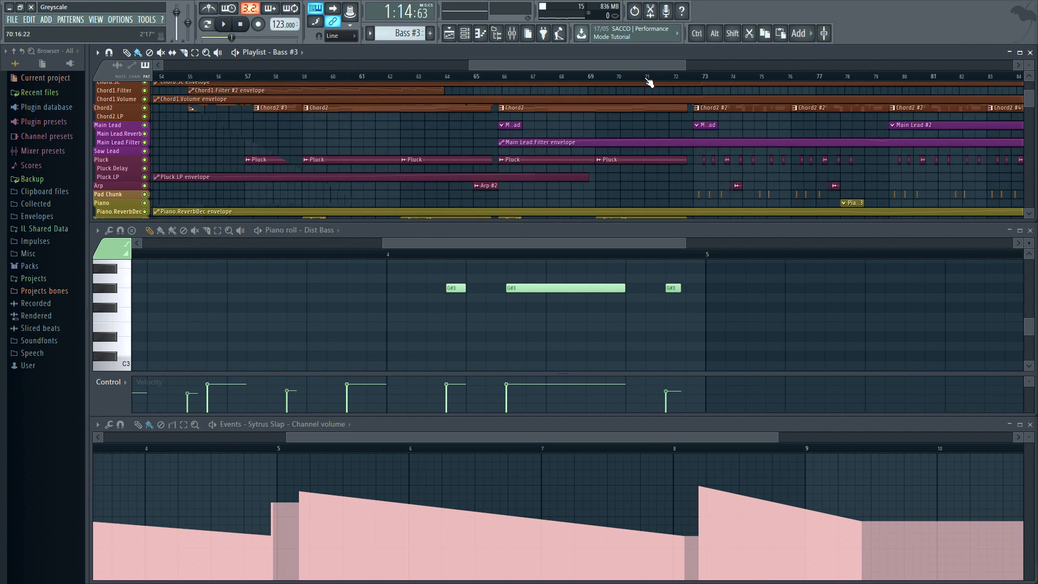
pyautogui.scroll(5, 648, 81)
pyautogui.moveTo(1029, 66); pyautogui.dragTo(1029, 46)
pyautogui.moveTo(598, 67); pyautogui.dragTo(710, 86)
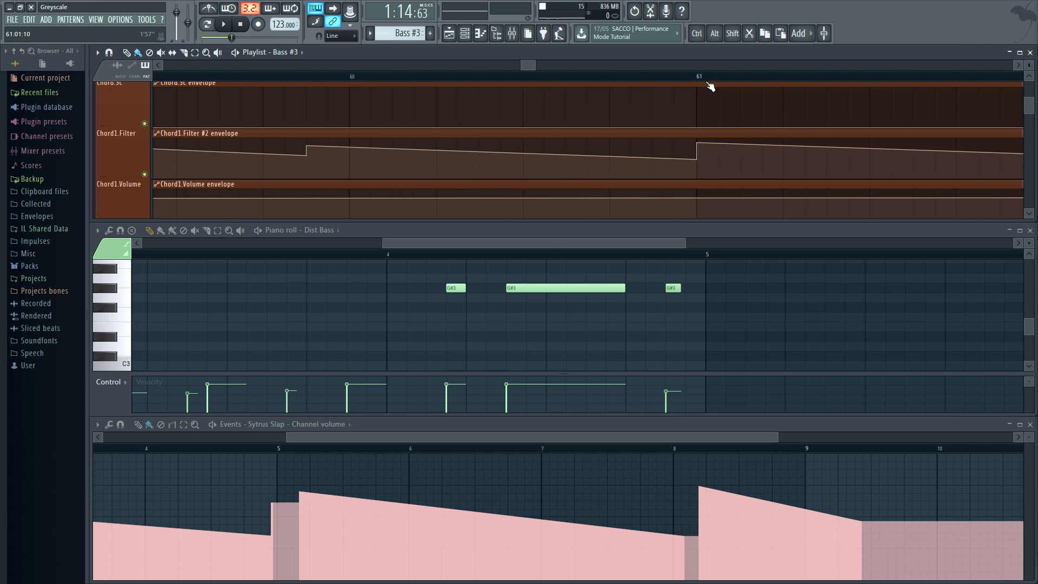
pyautogui.click(954, 65)
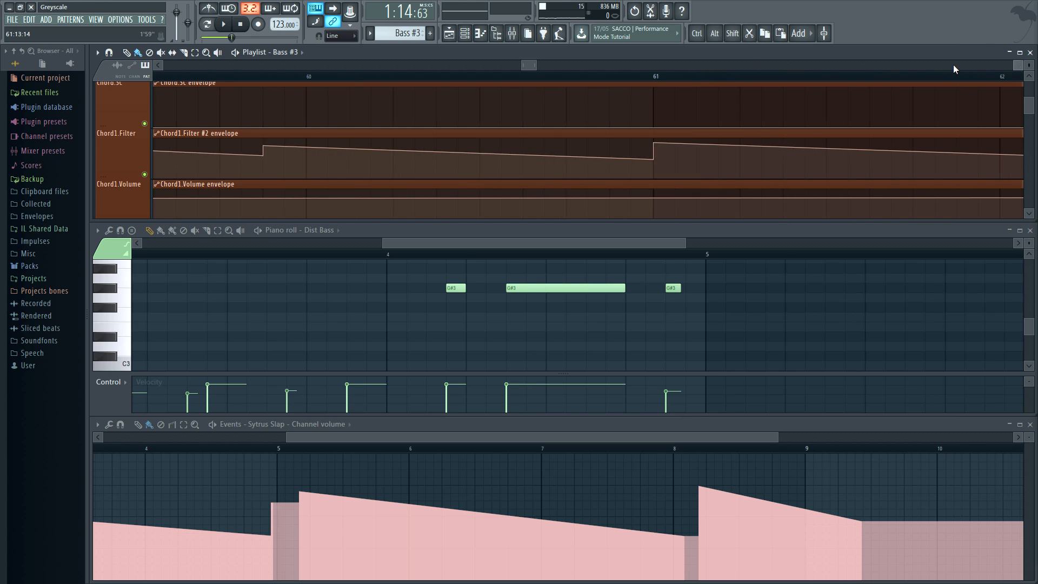
pyautogui.click(367, 68)
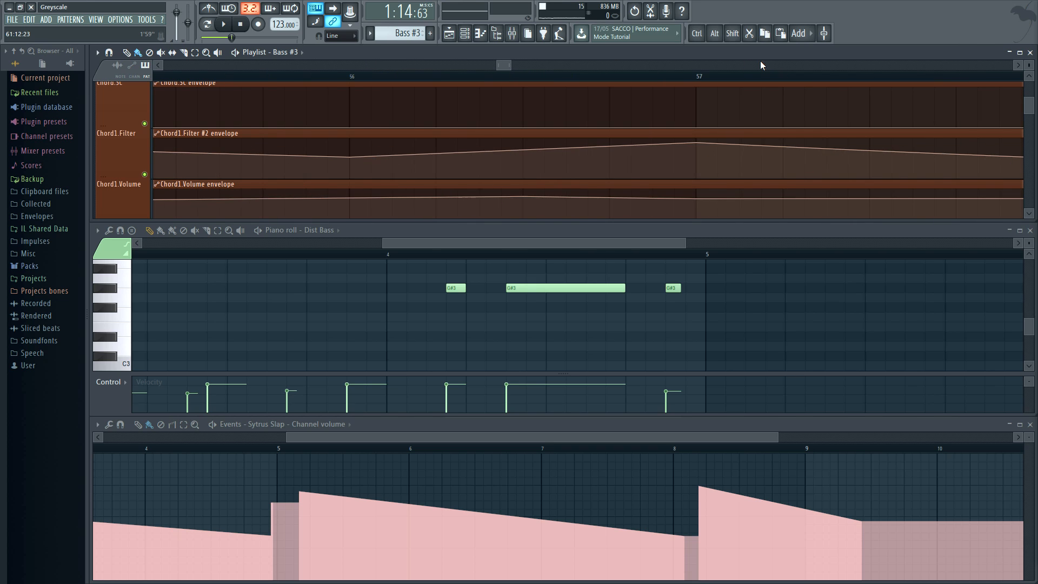
pyautogui.click(785, 68)
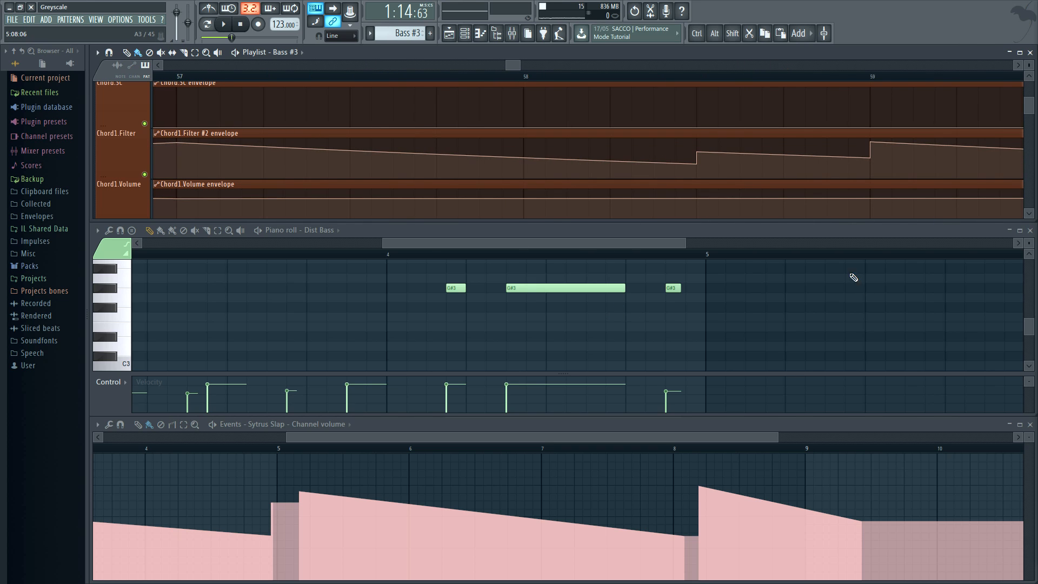
# - Turn on incremental scrolling for the piano roll and the event editor
pyautogui.click(98, 230)
pyautogui.moveTo(108, 285)
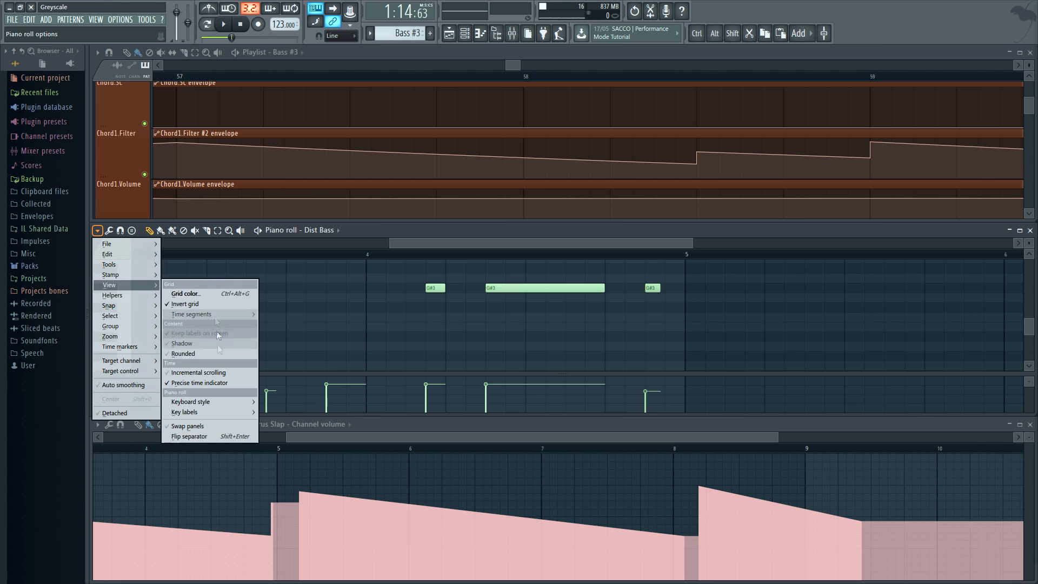
pyautogui.click(213, 371)
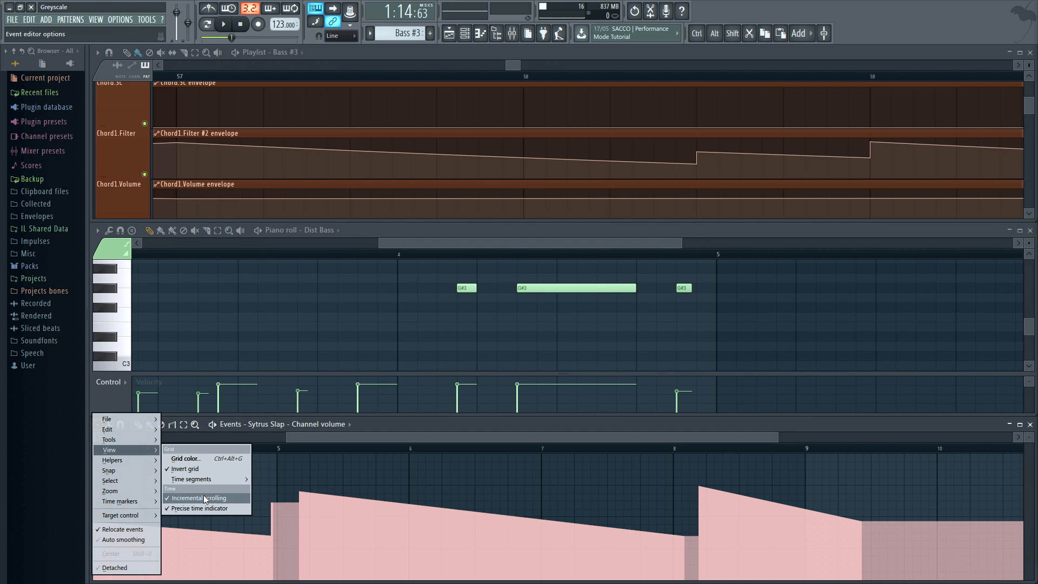
pyautogui.click(806, 428)
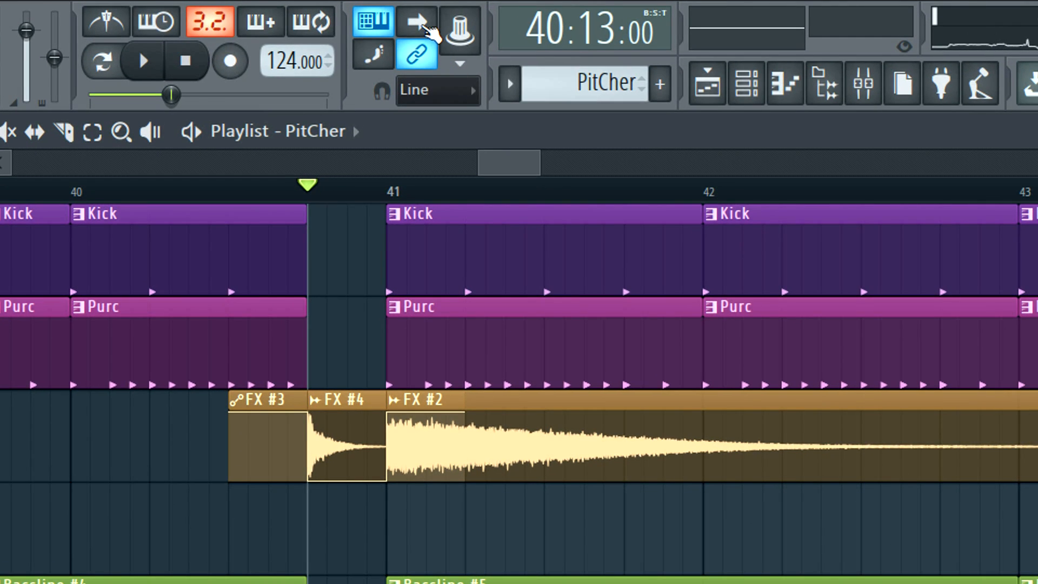
# - Enable auto scrolling for the playlist and start playing the song
pyautogui.click(423, 27)
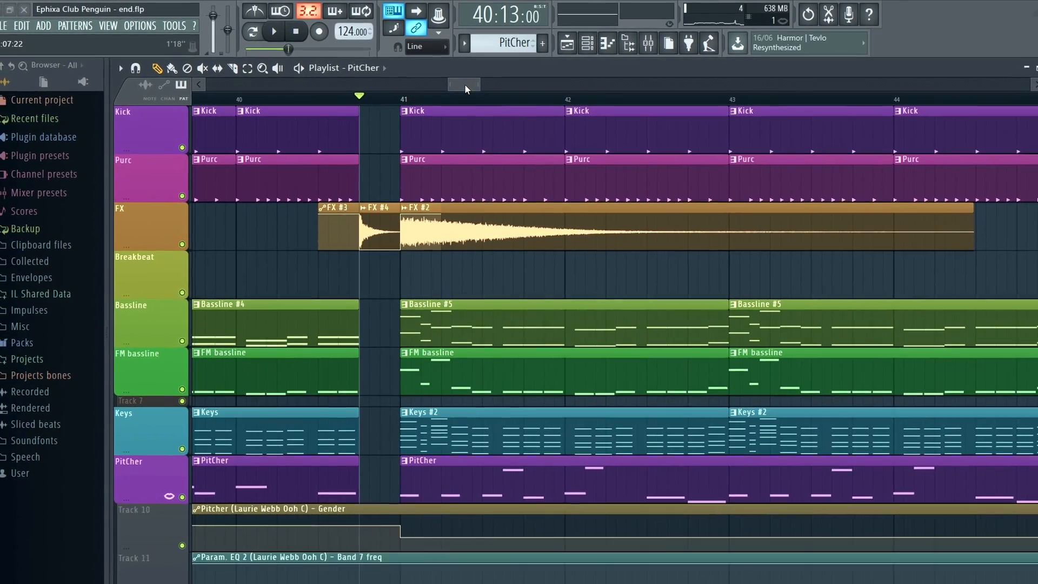
pyautogui.press('space')
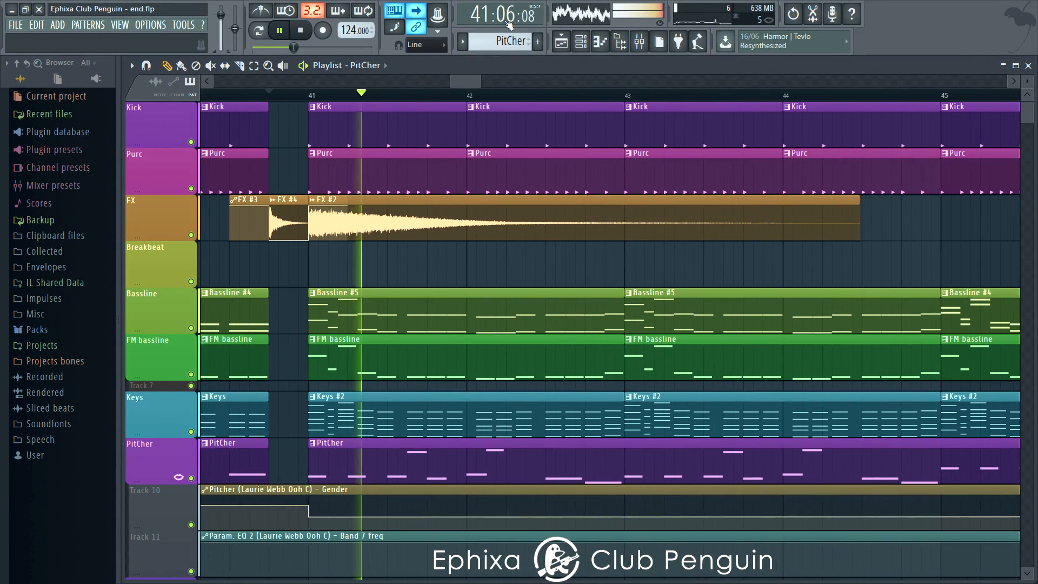